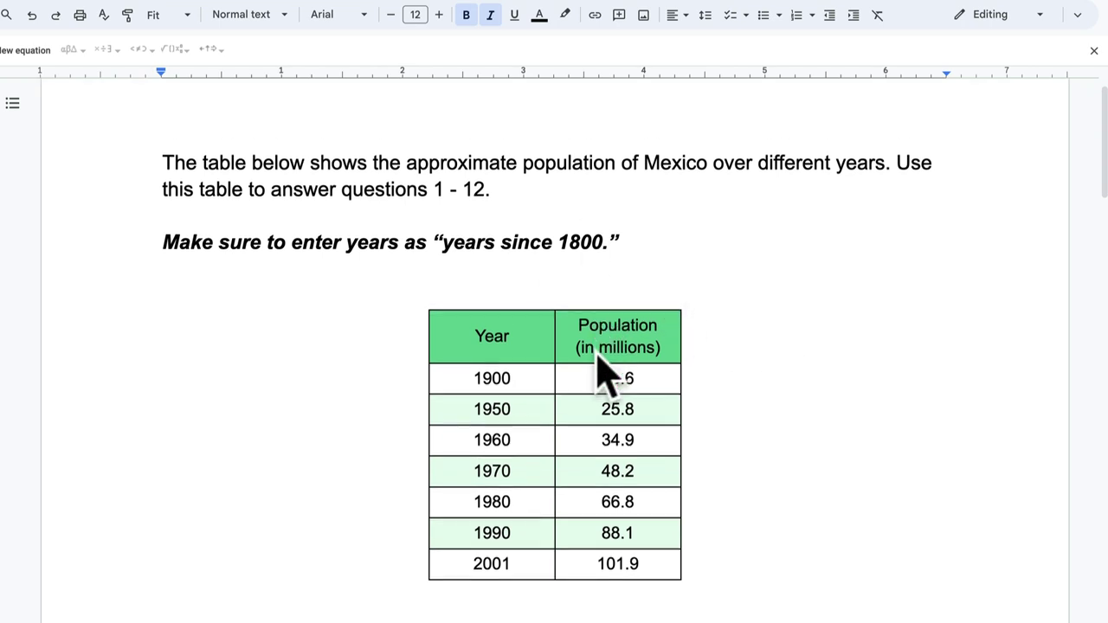
pyautogui.scroll(-2, 599, 367)
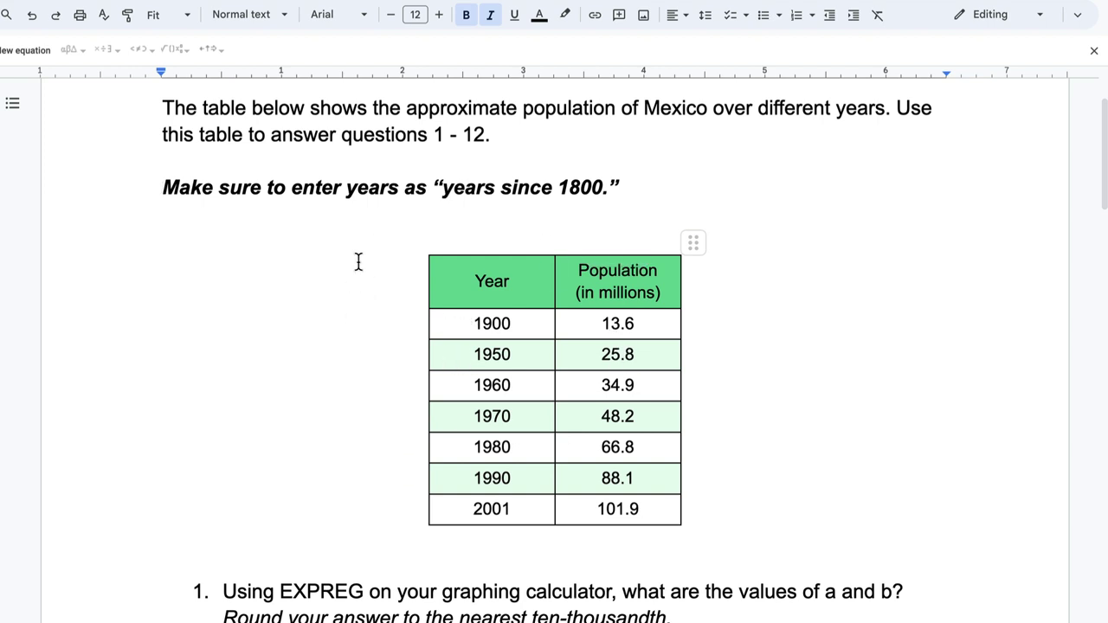
# - Review the Mexico population table and its years-since-1800 note, then select the table to copy
pyautogui.scroll(-1, 358, 261)
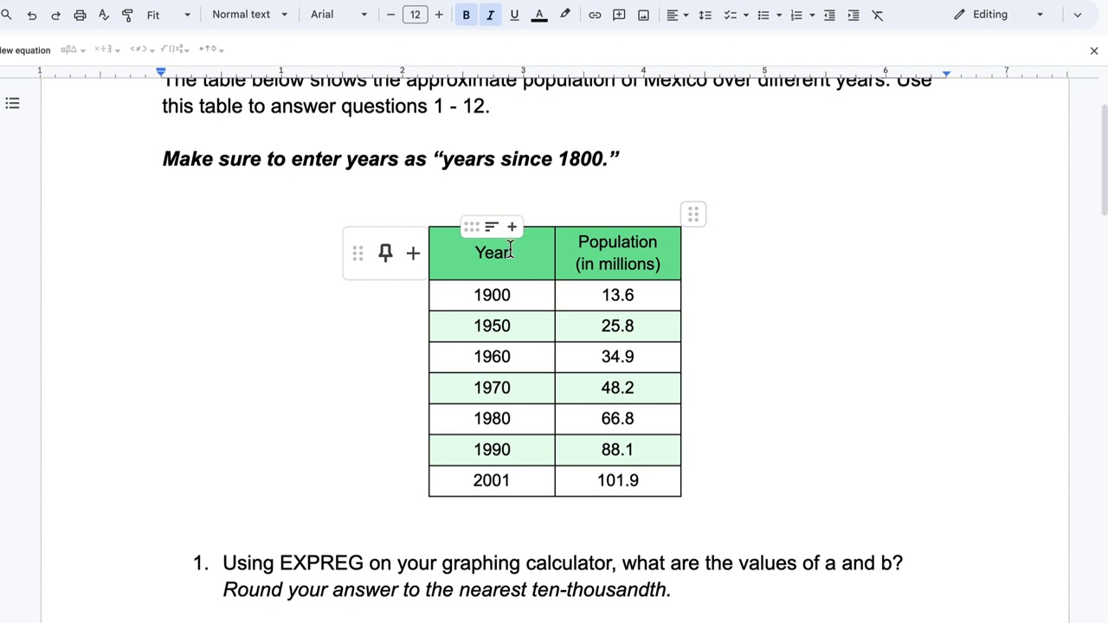
pyautogui.click(277, 189)
pyautogui.scroll(3, 276, 192)
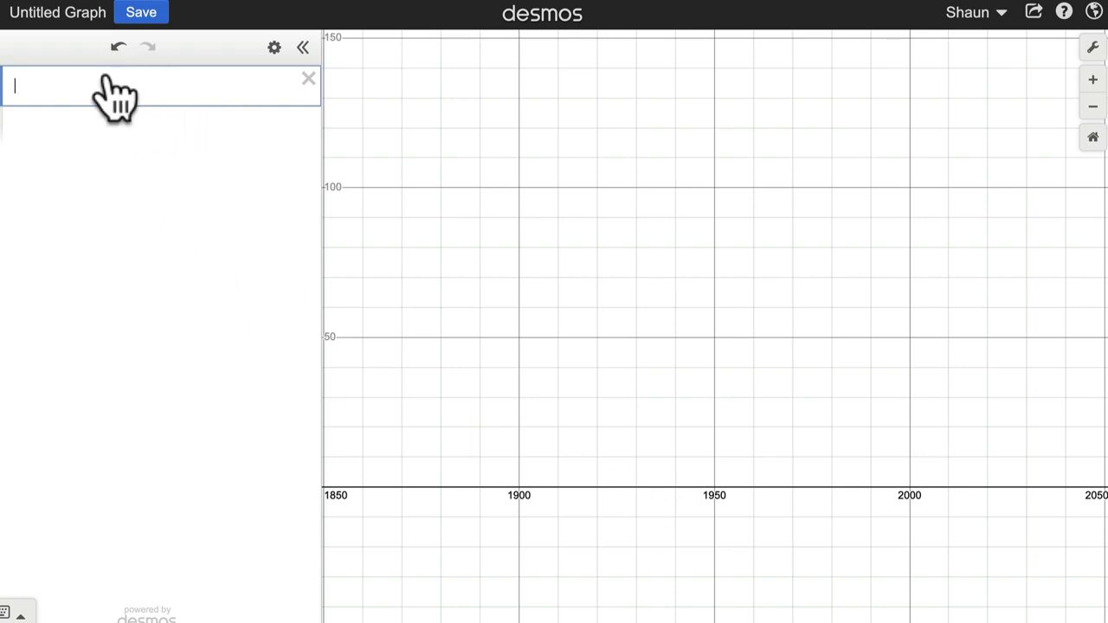
# - Paste the population table and rewrite its years as 100, 150–190 and 201 since 1800
pyautogui.write('1900\t13.6 1950\t25.8 1960\t34.9 1970\t48.2 1980\t66.8 1990\t88.1 2001\t101.9')
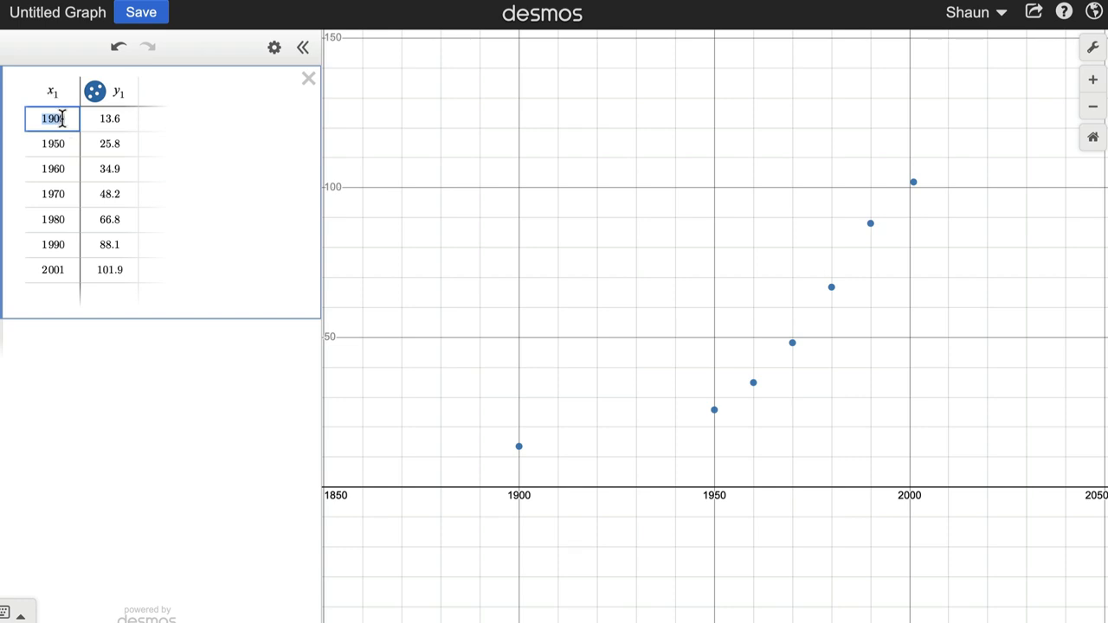
pyautogui.write('100')
pyautogui.press('Return')
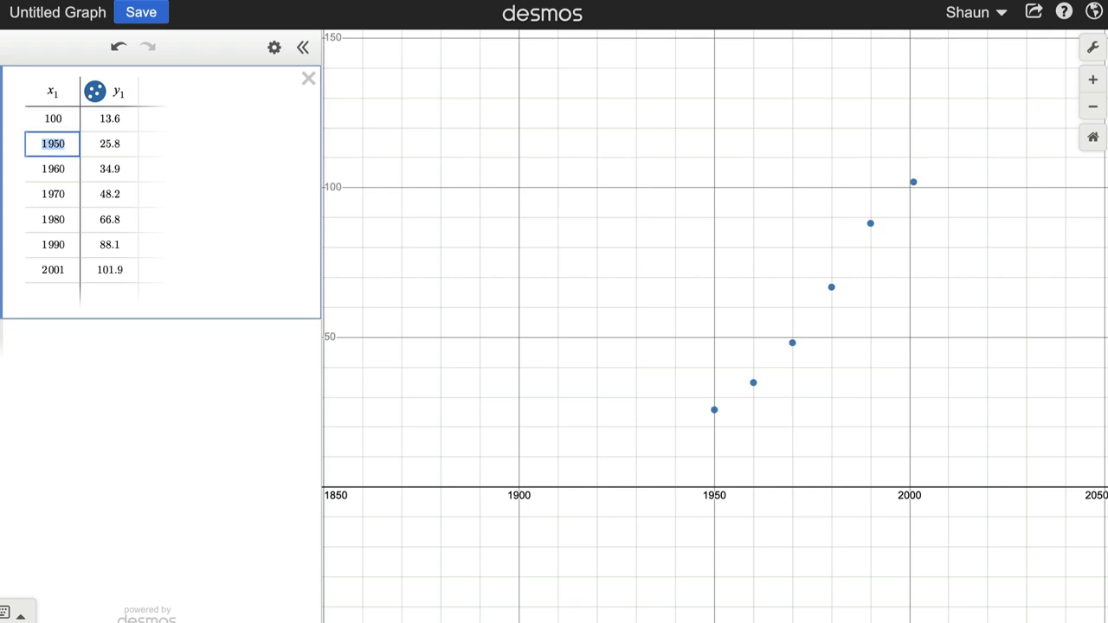
pyautogui.press('Return')
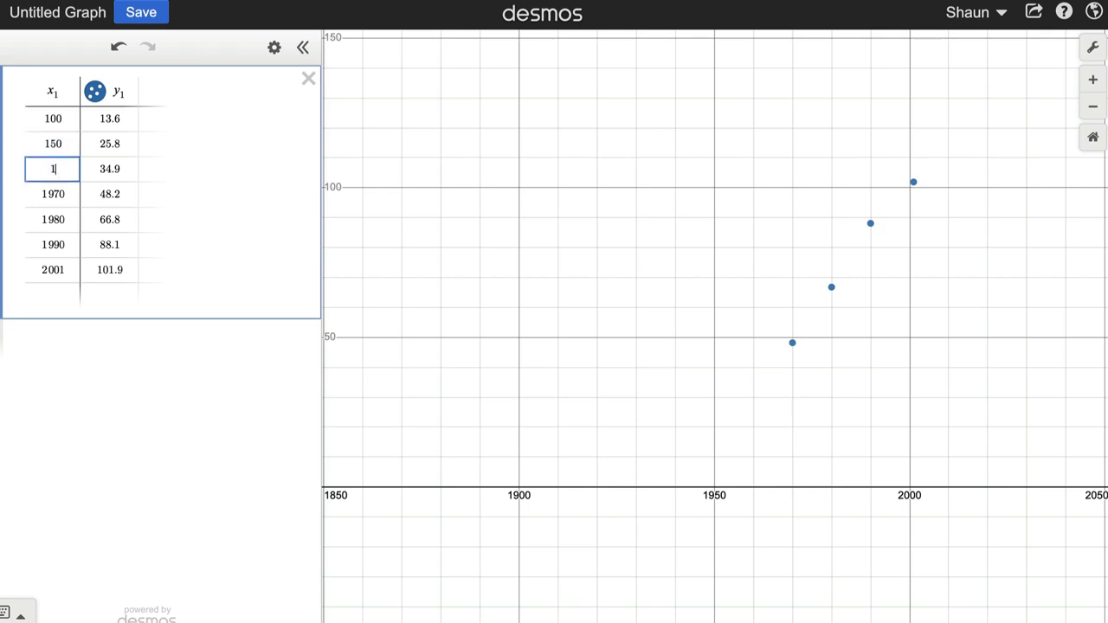
pyautogui.press('Return')
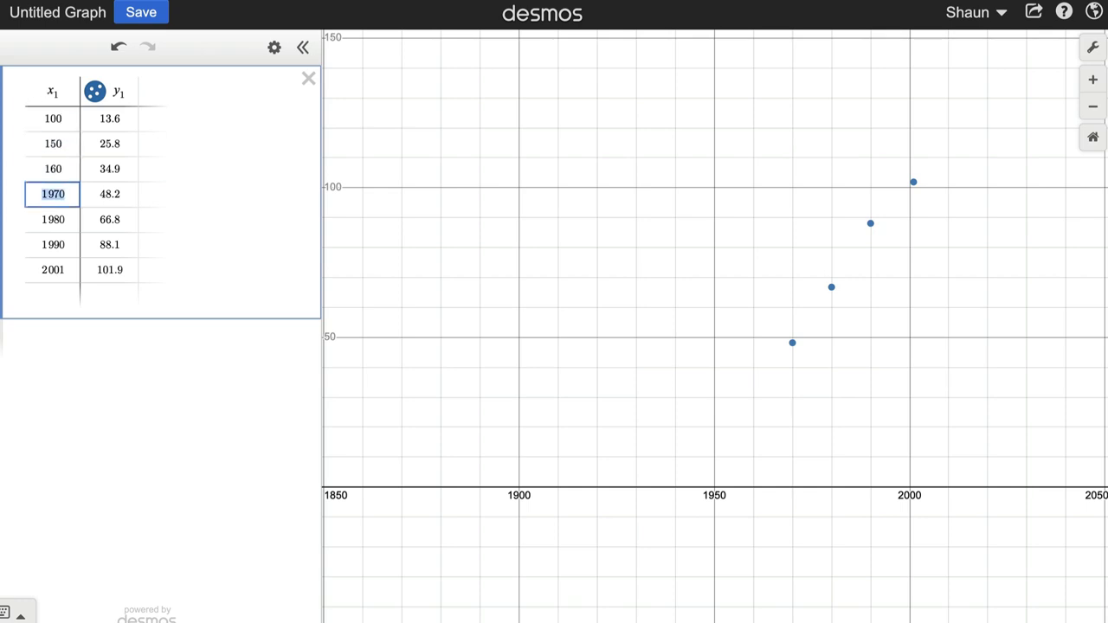
pyautogui.press('Return')
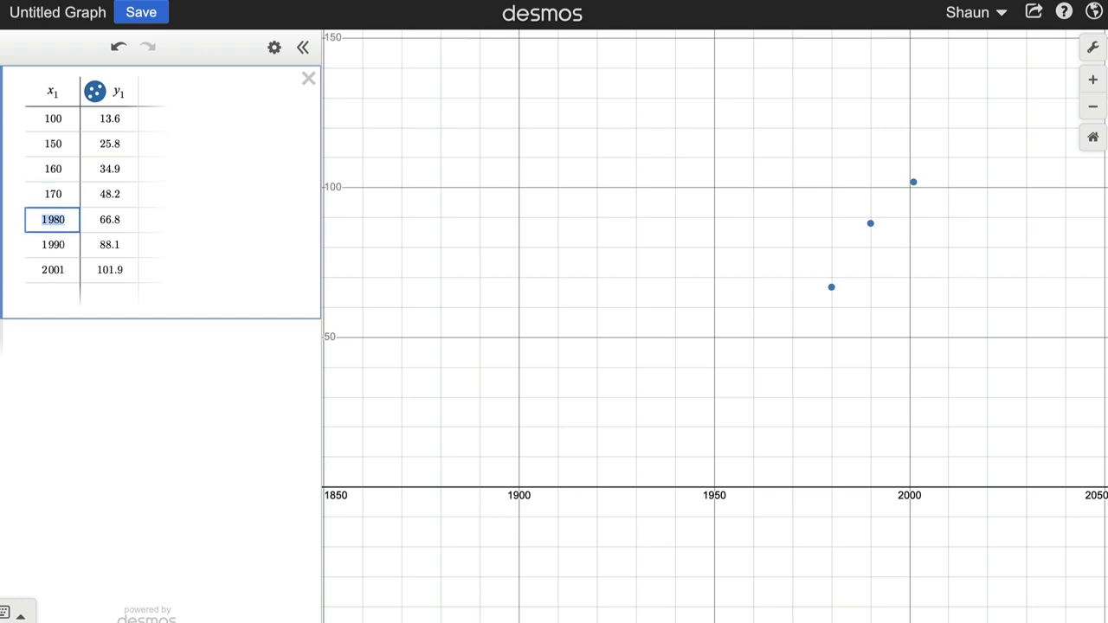
pyautogui.write('180')
pyautogui.press('Return')
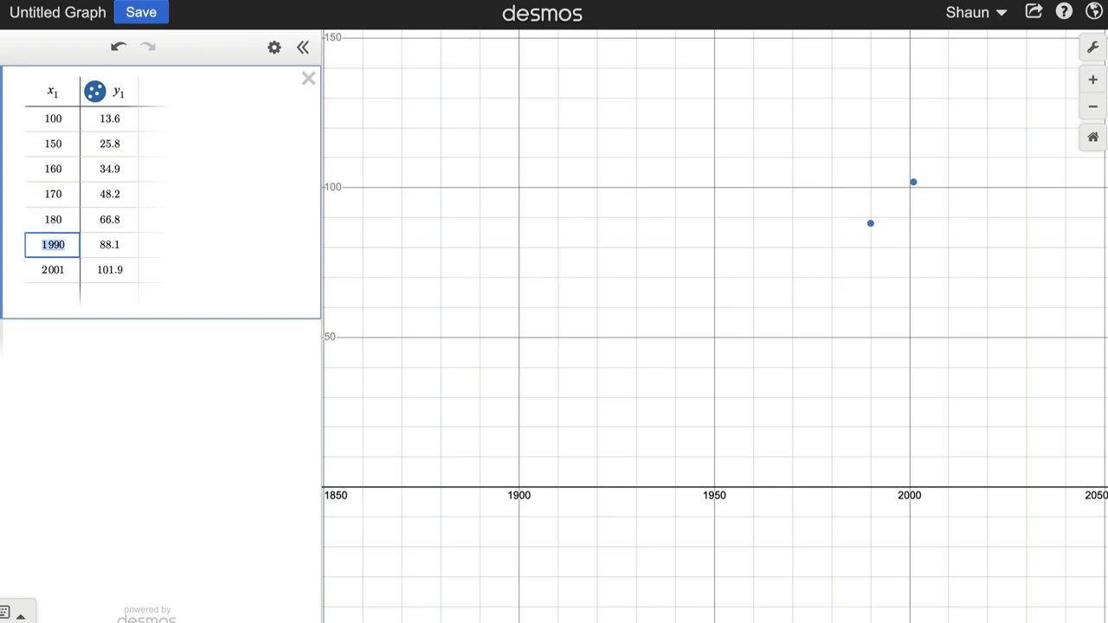
pyautogui.press('Return')
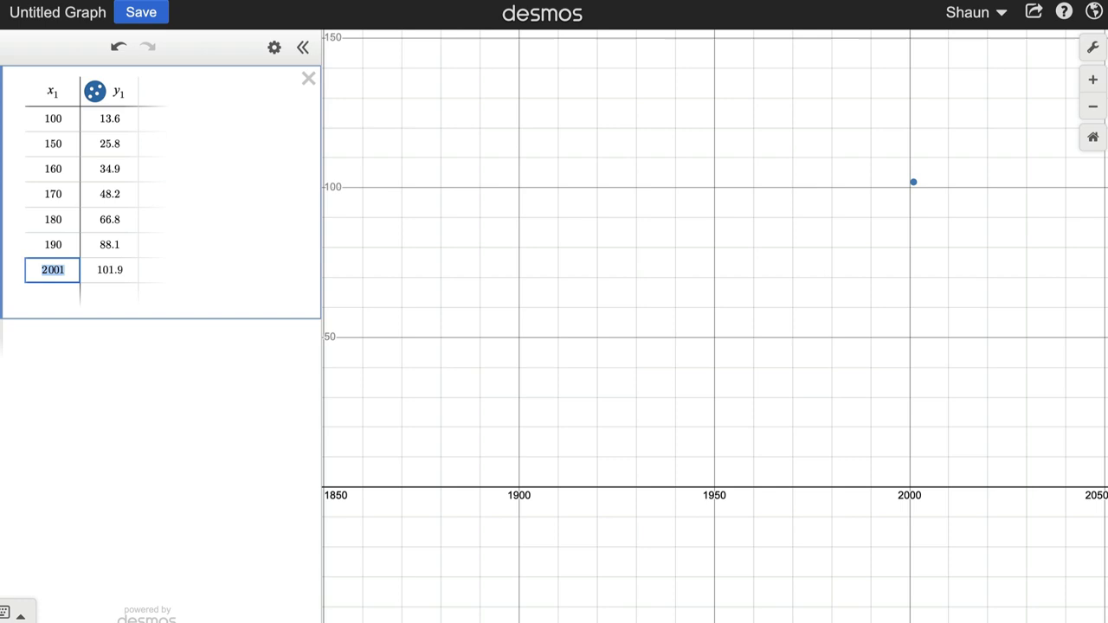
pyautogui.write('2')
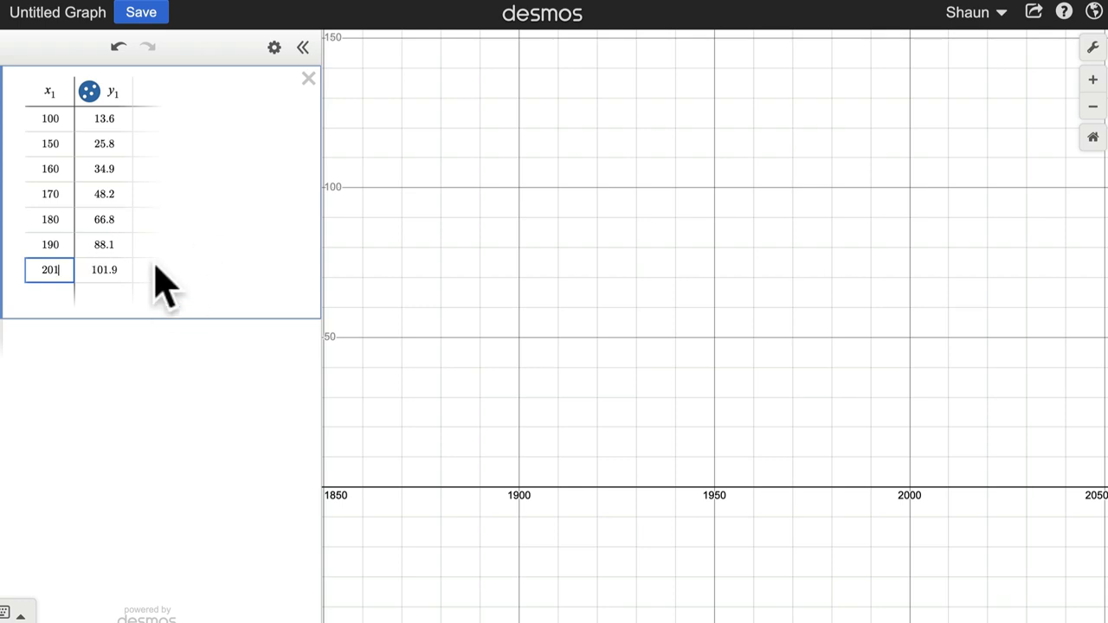
# - Fit the exponential regression y1 ~ a·b^x1, giving a = 0.750632 and b = 1.02495
pyautogui.click(112, 360)
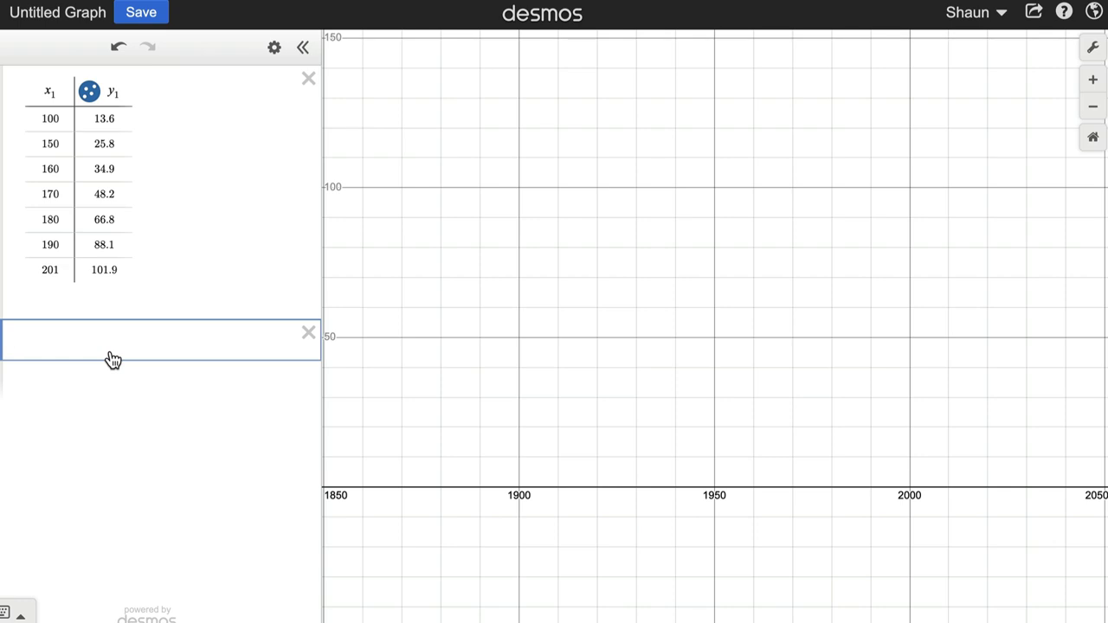
pyautogui.write('y1')
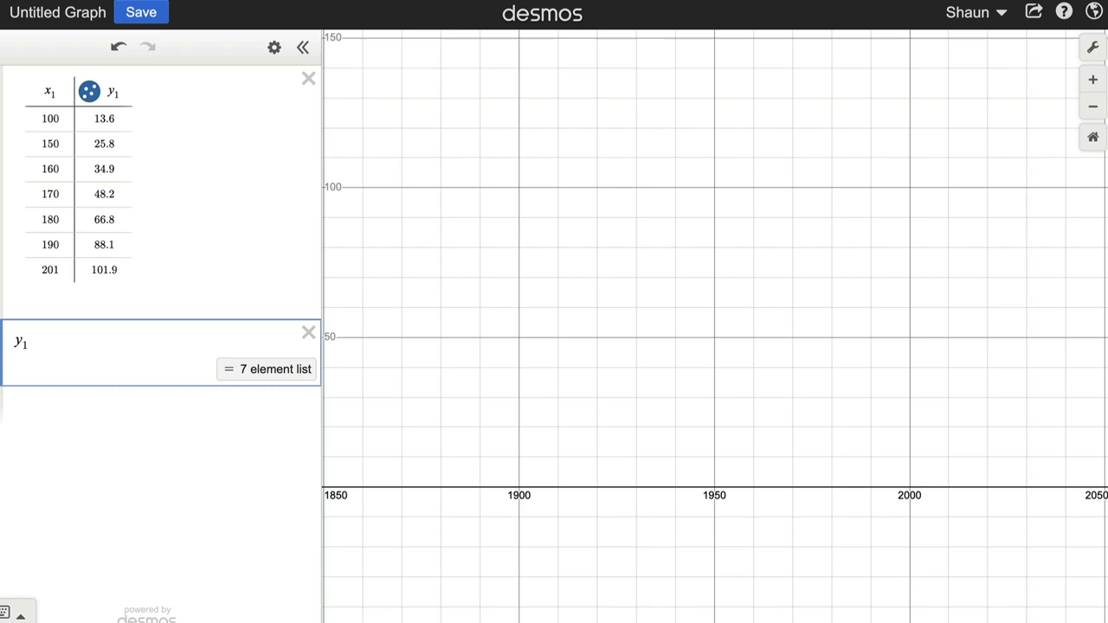
pyautogui.write('~')
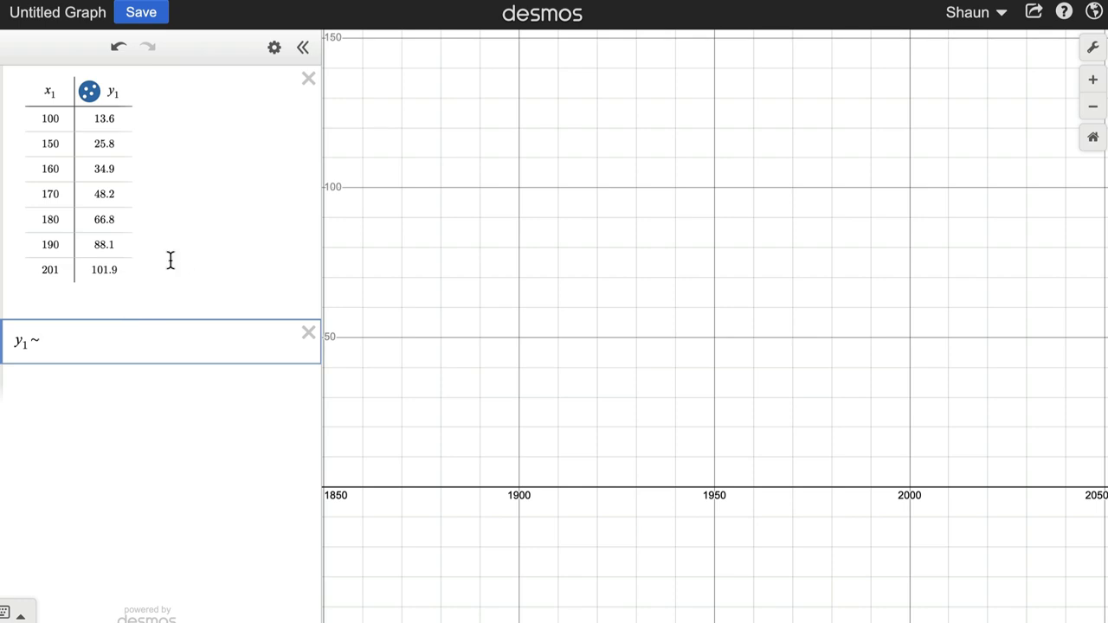
pyautogui.write('a')
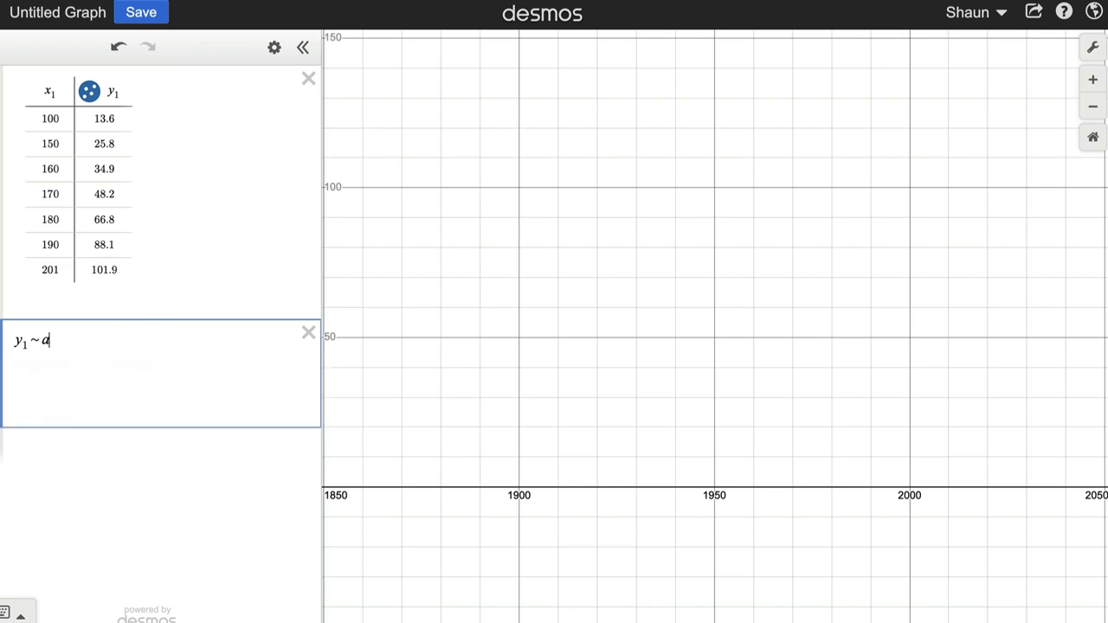
pyautogui.write('*b^')
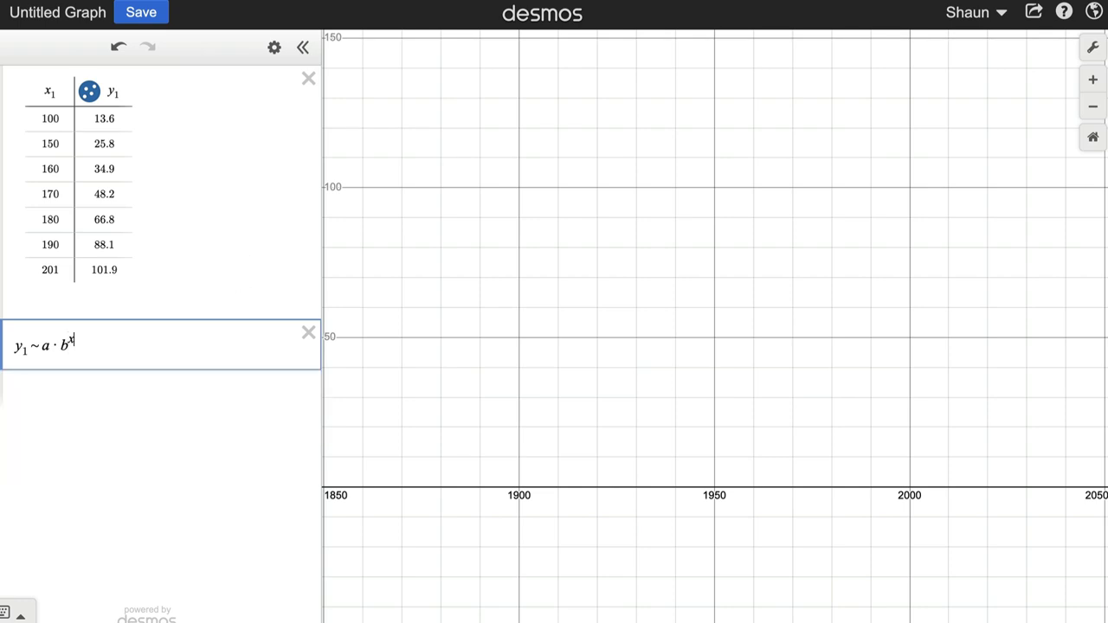
pyautogui.write('x_1')
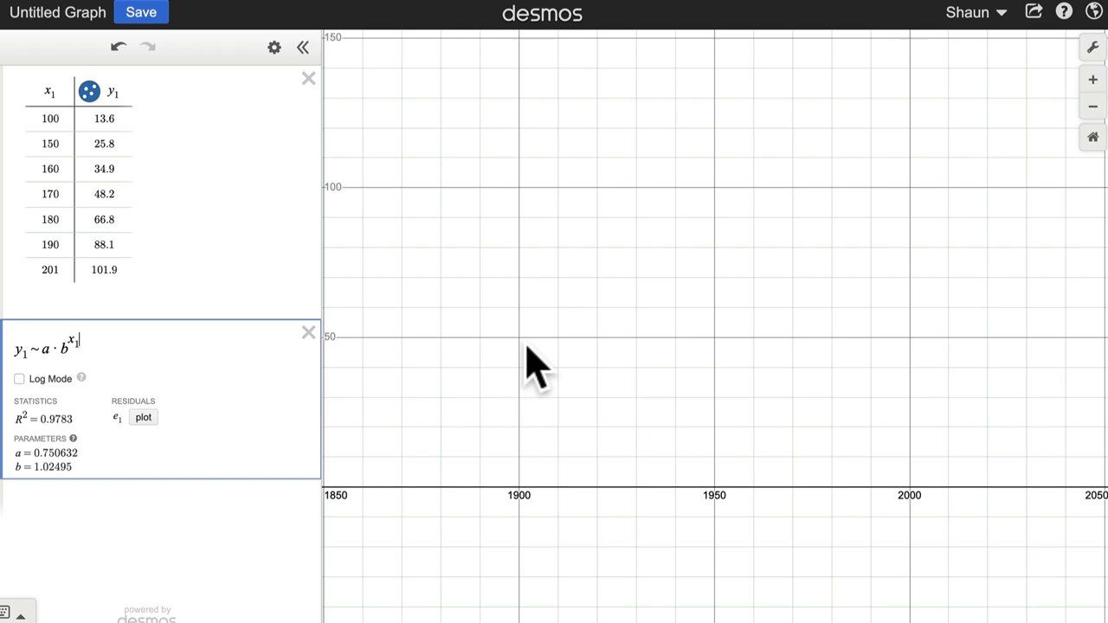
pyautogui.click(486, 355)
# - Rescale the graph axes, y up to about 380, so the data points and curve show
pyautogui.click(1093, 137)
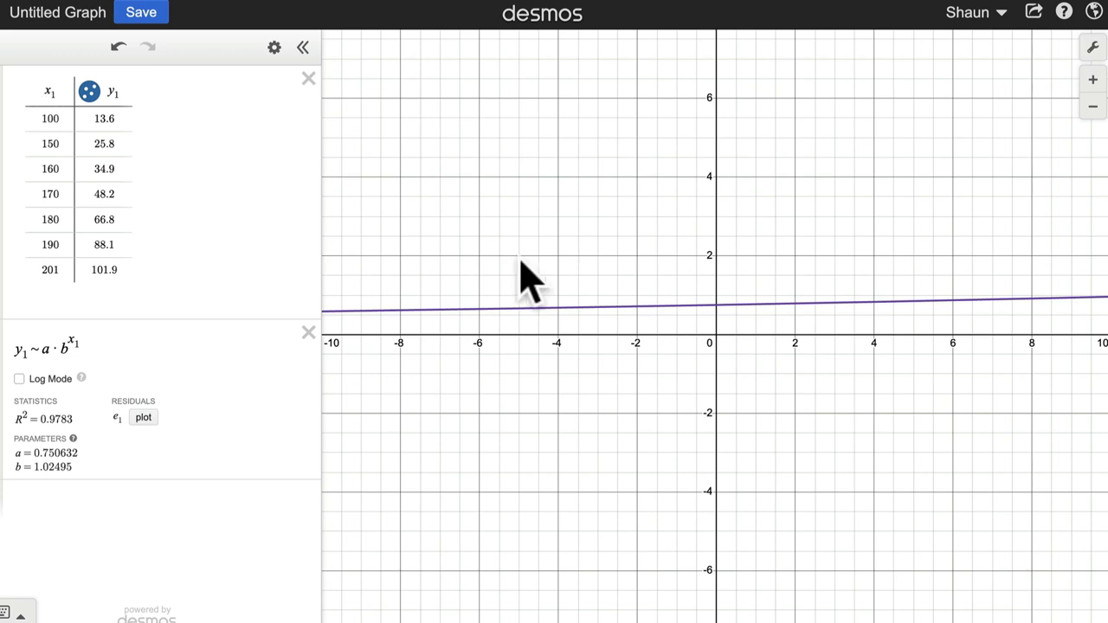
pyautogui.moveTo(811, 344); pyautogui.dragTo(772, 331)
pyautogui.moveTo(871, 316); pyautogui.dragTo(700, 425)
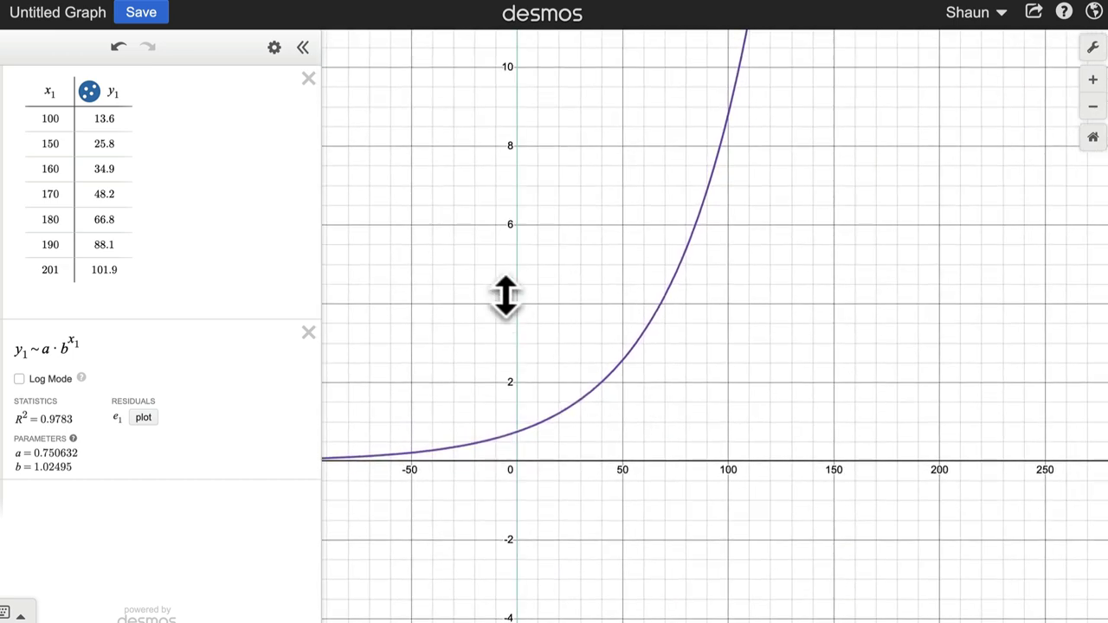
pyautogui.moveTo(516, 231); pyautogui.dragTo(533, 411)
pyautogui.moveTo(522, 302); pyautogui.dragTo(514, 447)
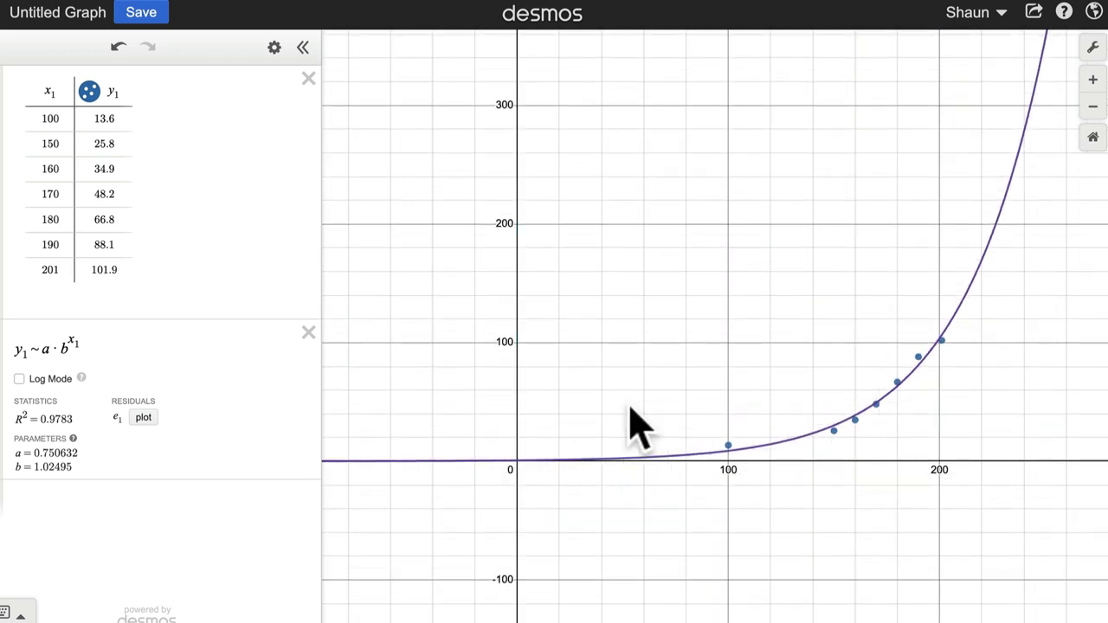
pyautogui.moveTo(698, 404); pyautogui.dragTo(556, 435)
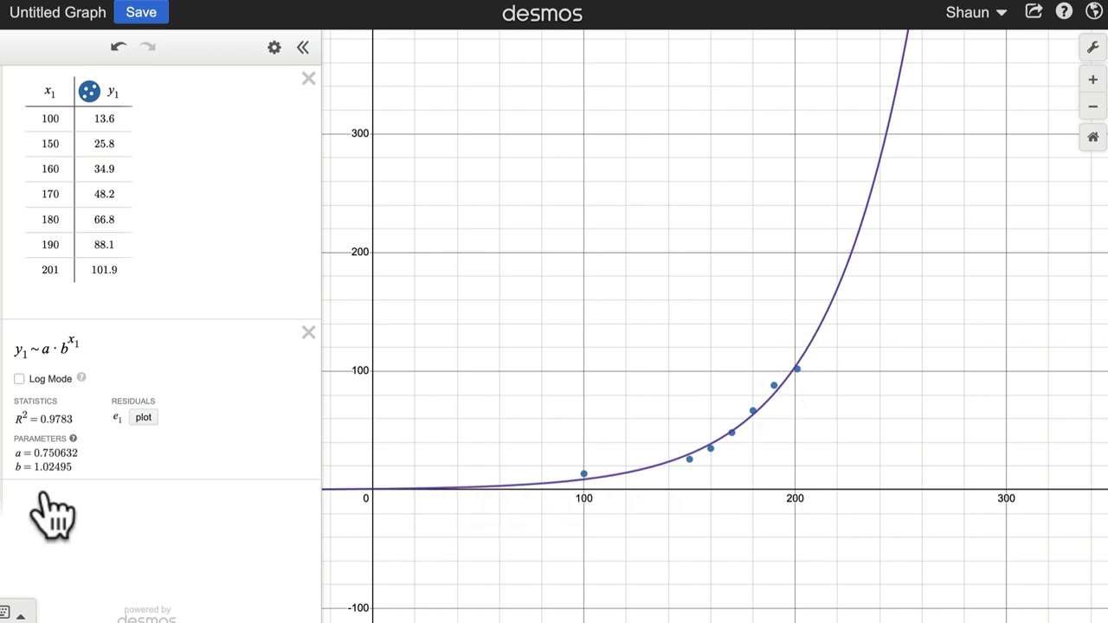
# - Enter the logistic fit y1 ~ c/(1+ae^(−kx1)), yielding c = 233.937, k = 0.0350627, R² = 0.9815
pyautogui.click(87, 497)
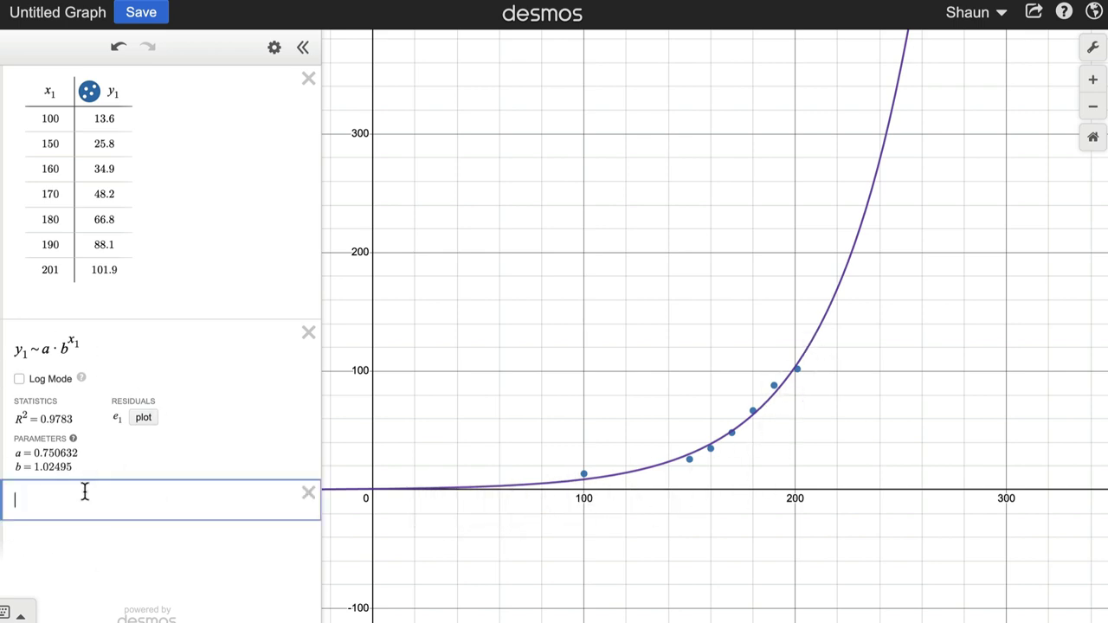
pyautogui.write('y1')
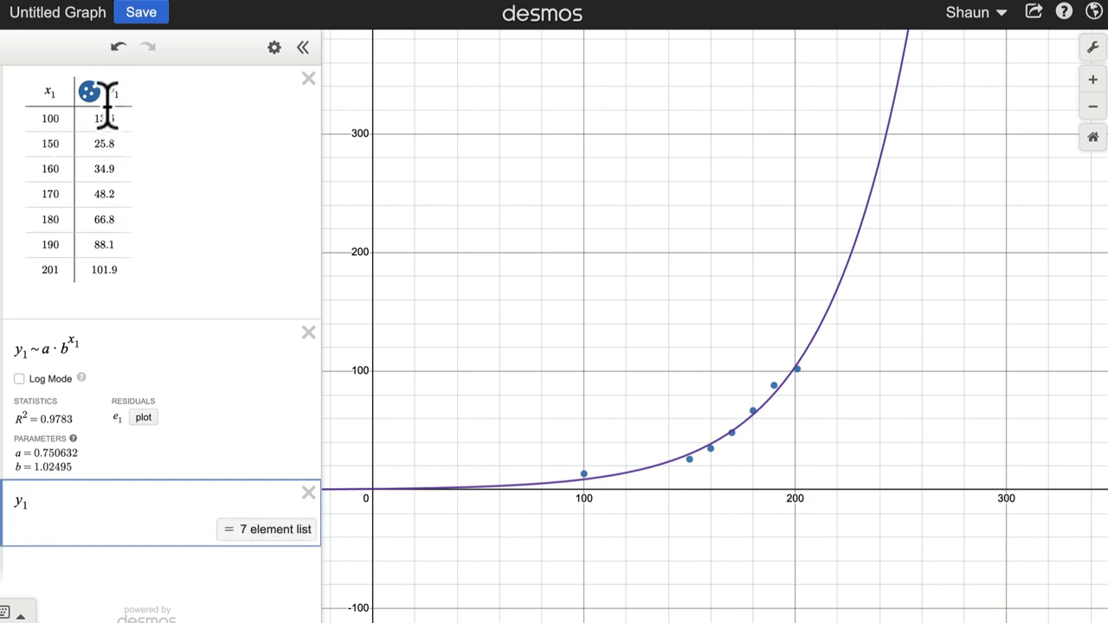
pyautogui.write('~')
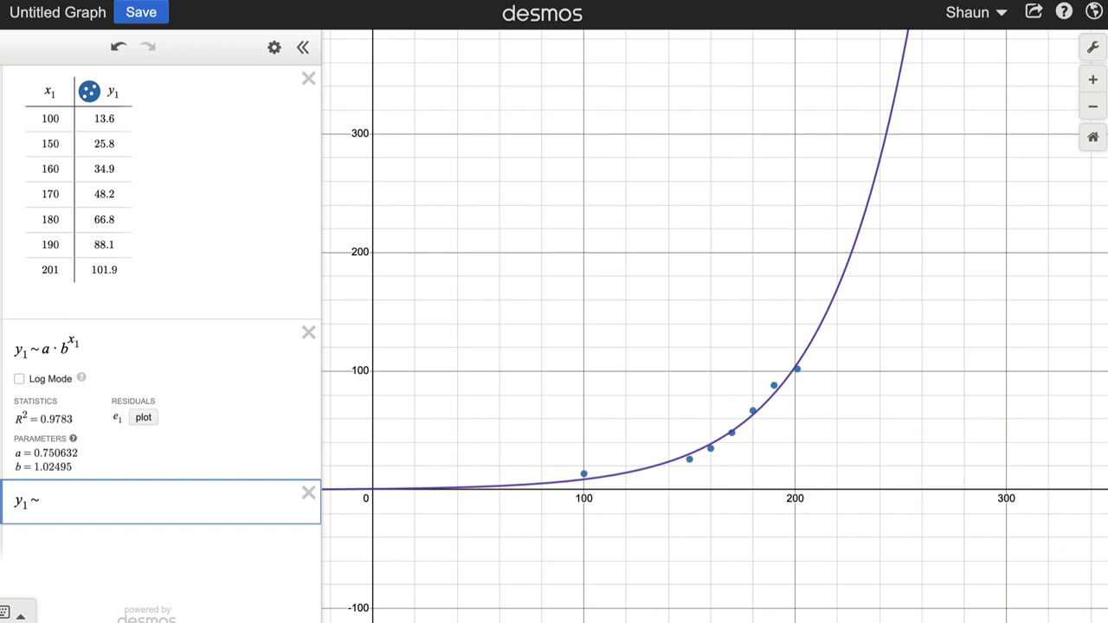
pyautogui.write('c/')
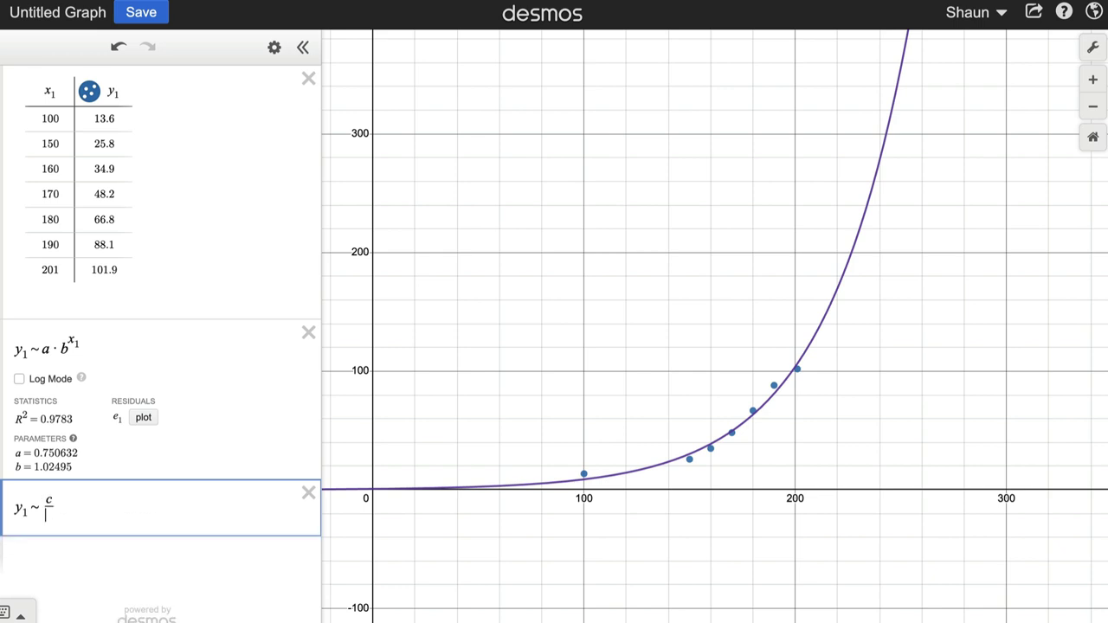
pyautogui.write('1+a')
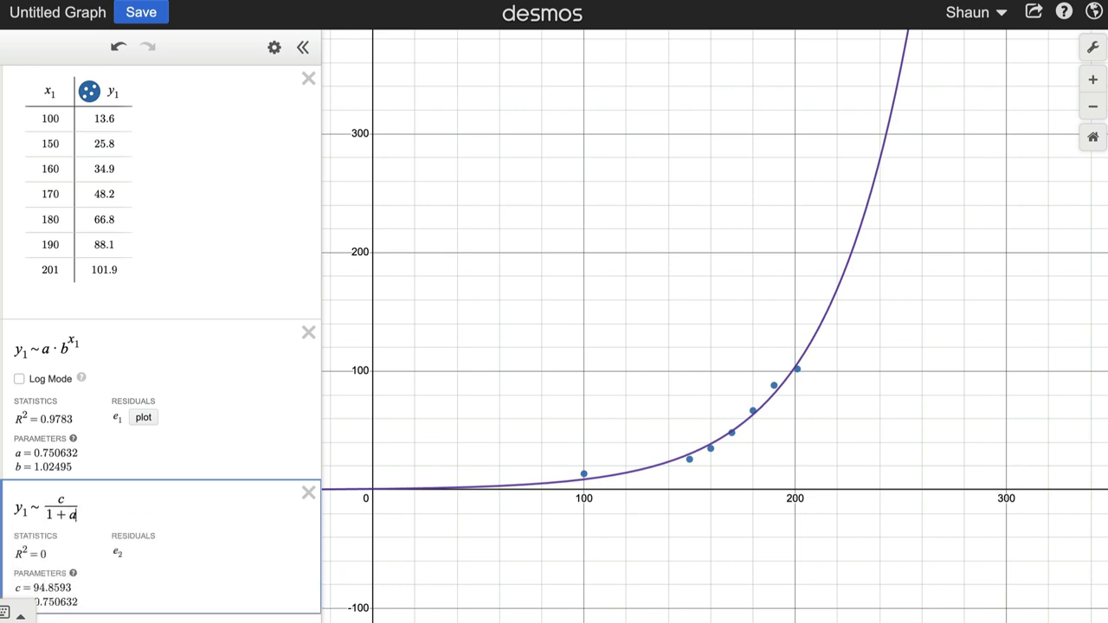
pyautogui.write('e^')
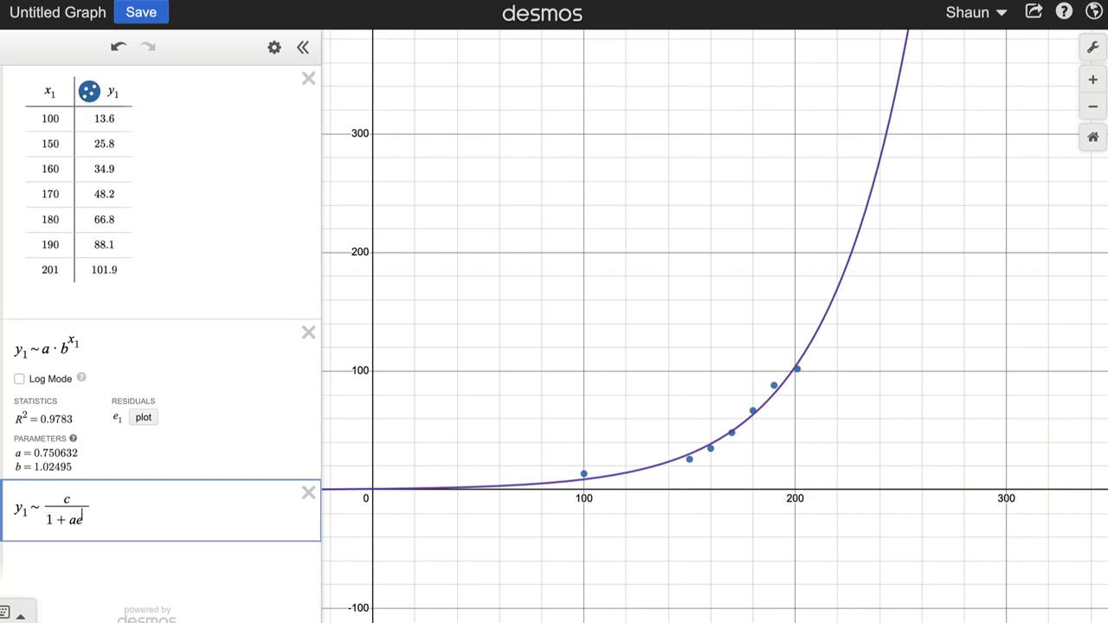
pyautogui.write('-k')
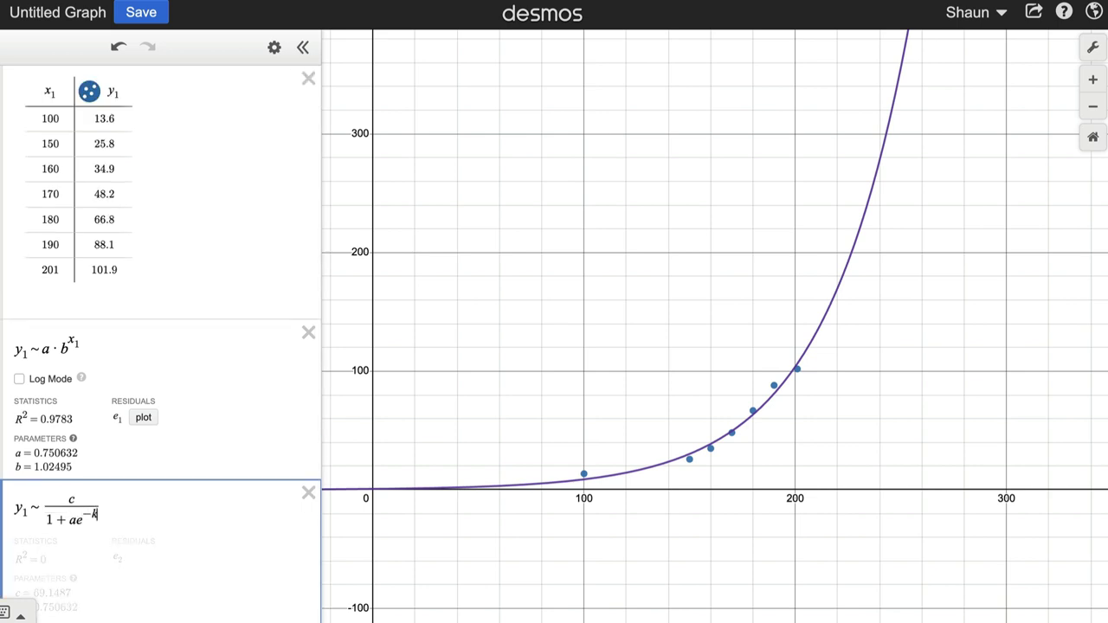
pyautogui.write('x')
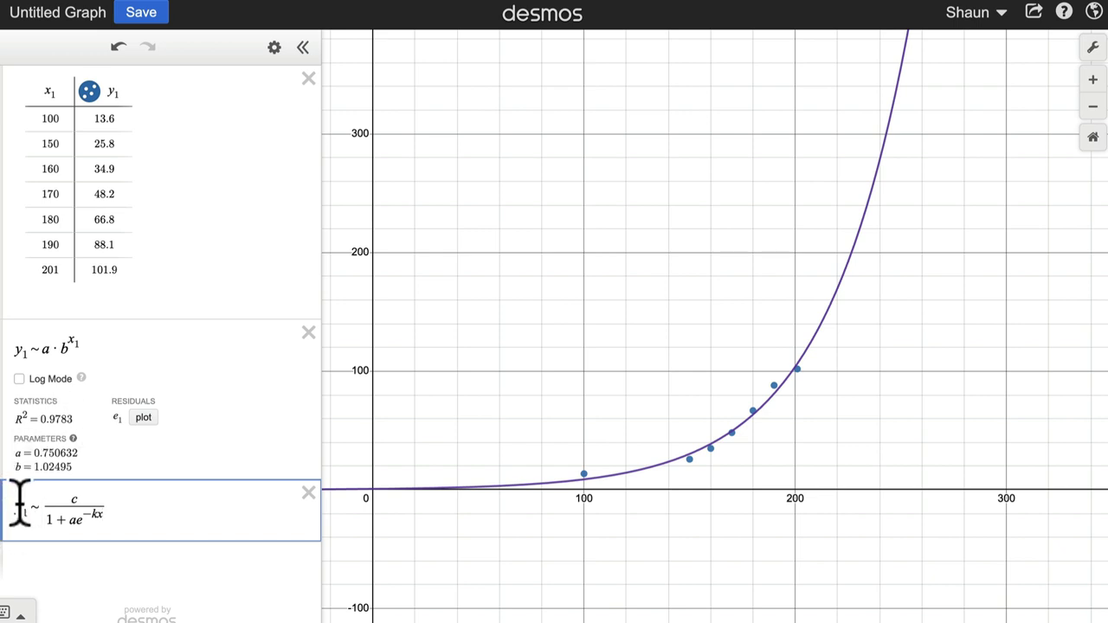
pyautogui.write('1')
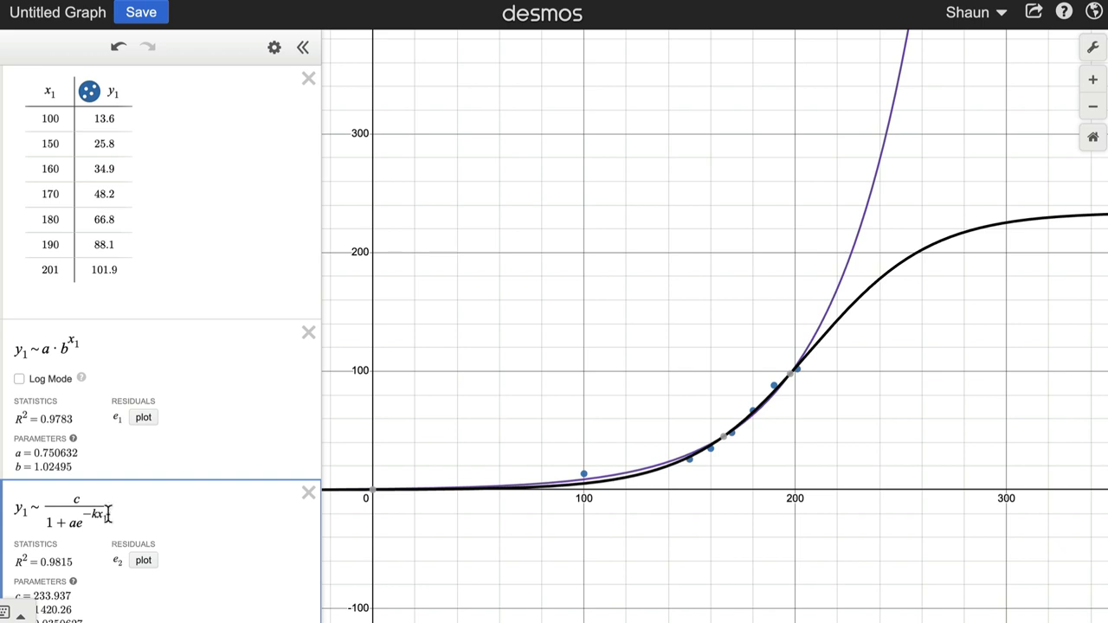
pyautogui.scroll(-2, 169, 515)
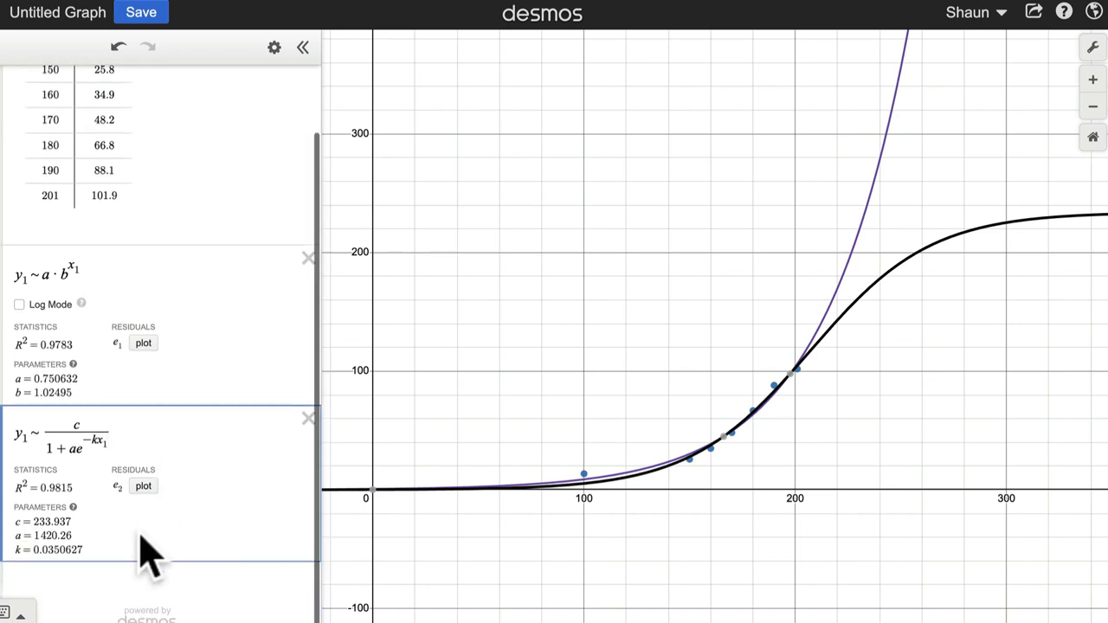
# - Add the fit y1 ~ c/(1+ab^x1), yielding c = 233.937, a = 1420.26, b = 0.965545
pyautogui.click(115, 594)
pyautogui.write('y1')
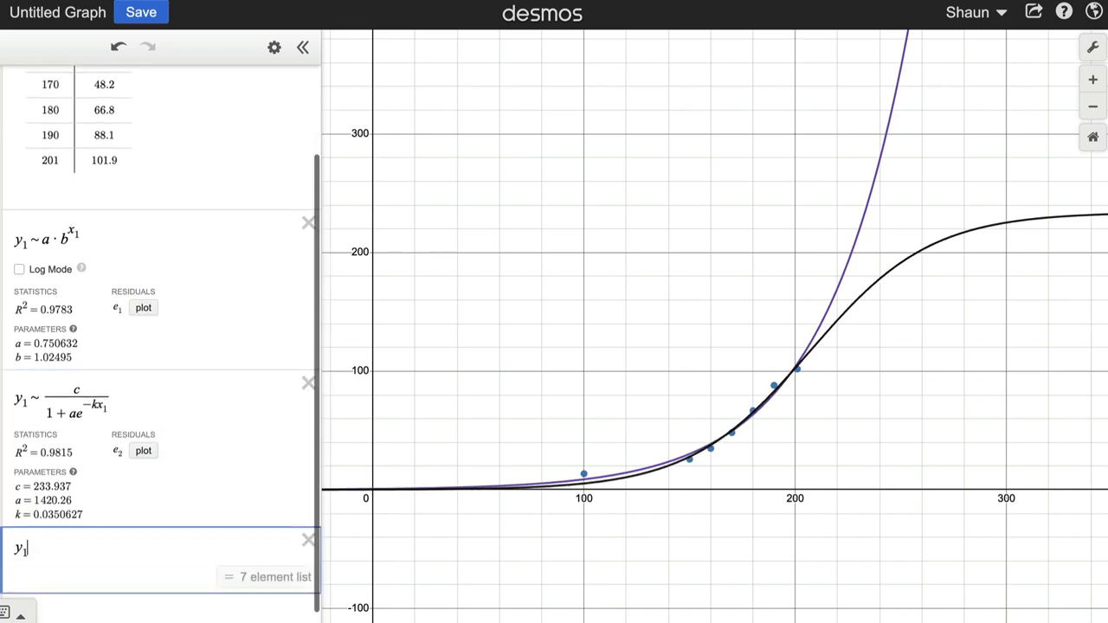
pyautogui.press('Up')
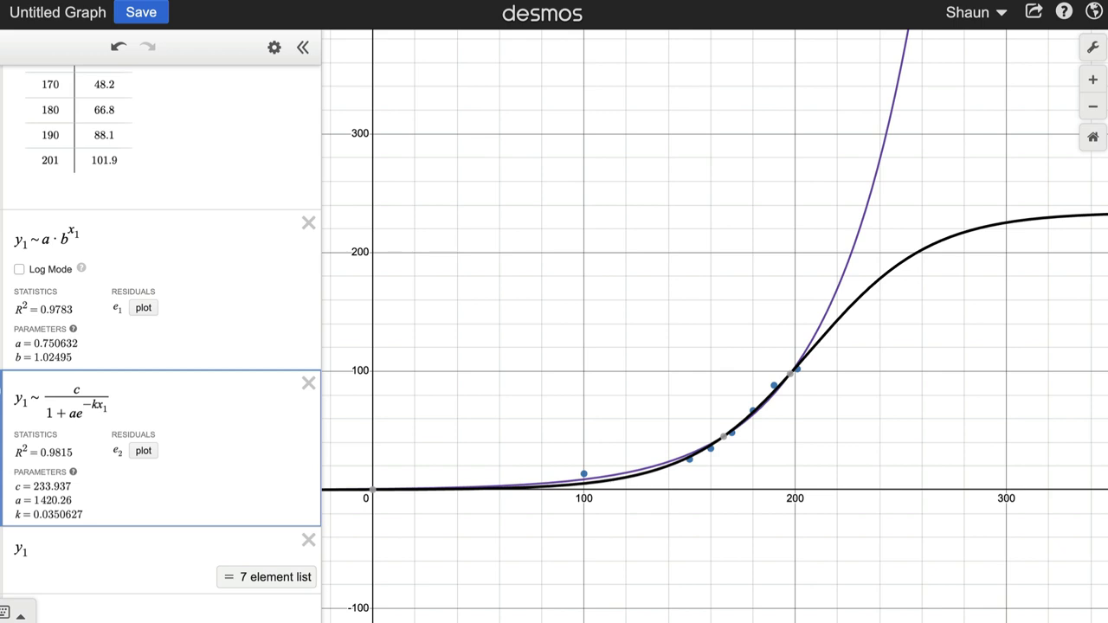
pyautogui.click(72, 554)
pyautogui.write('~')
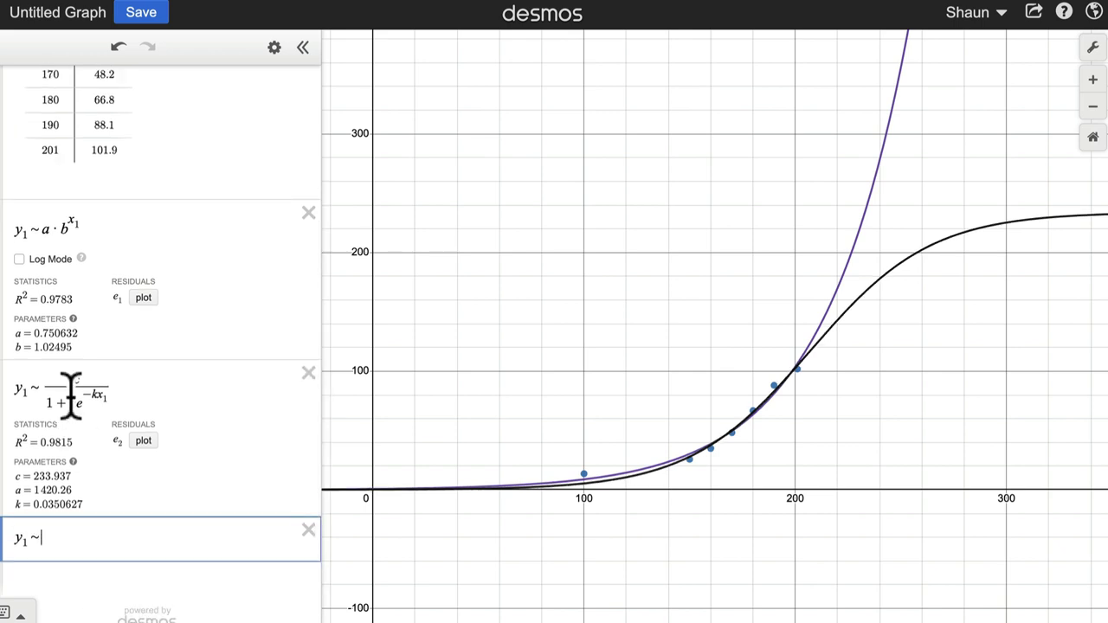
pyautogui.write('c')
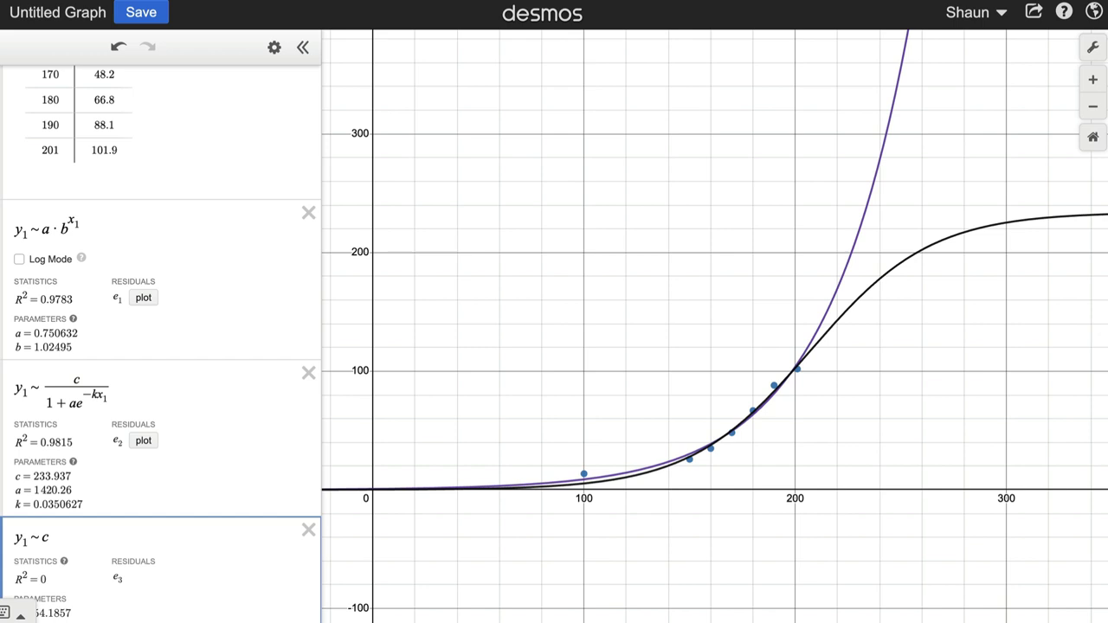
pyautogui.write('/')
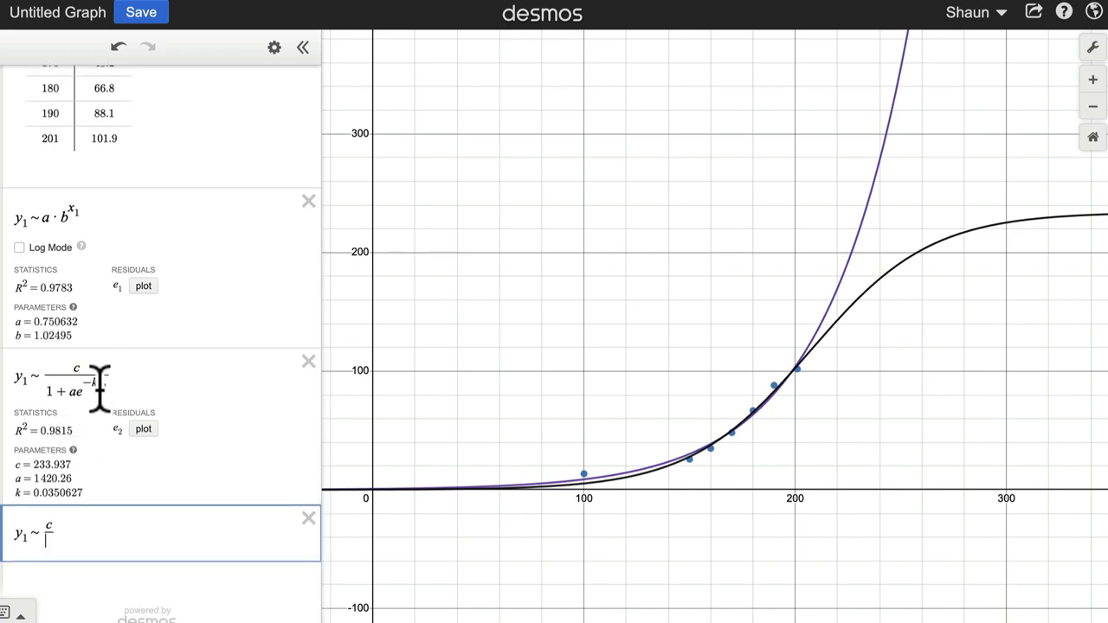
pyautogui.write('(1+')
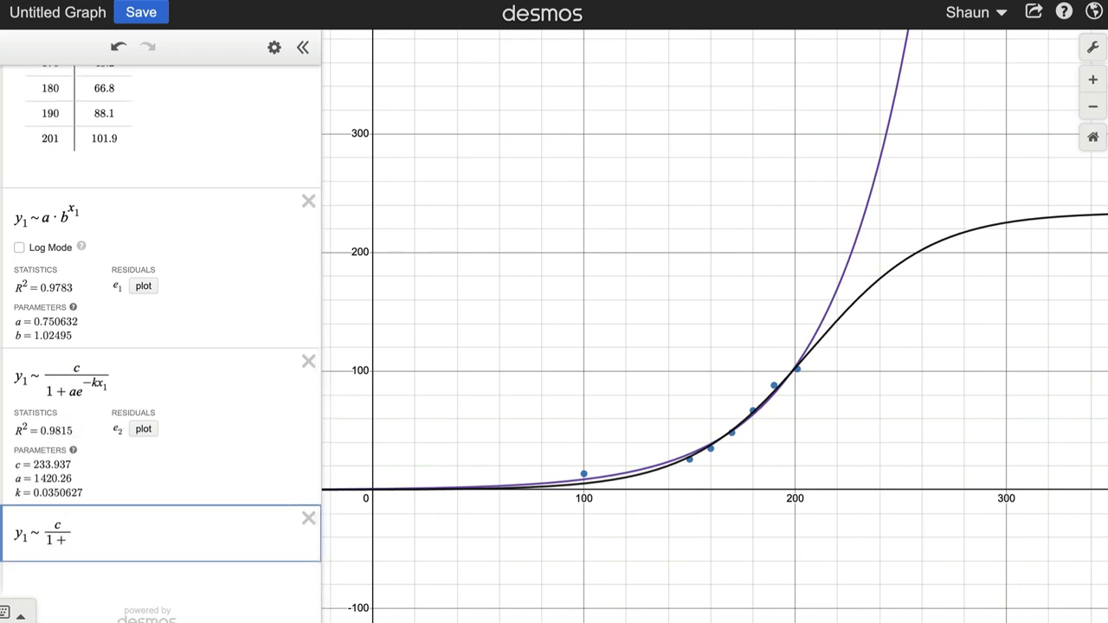
pyautogui.write('ab')
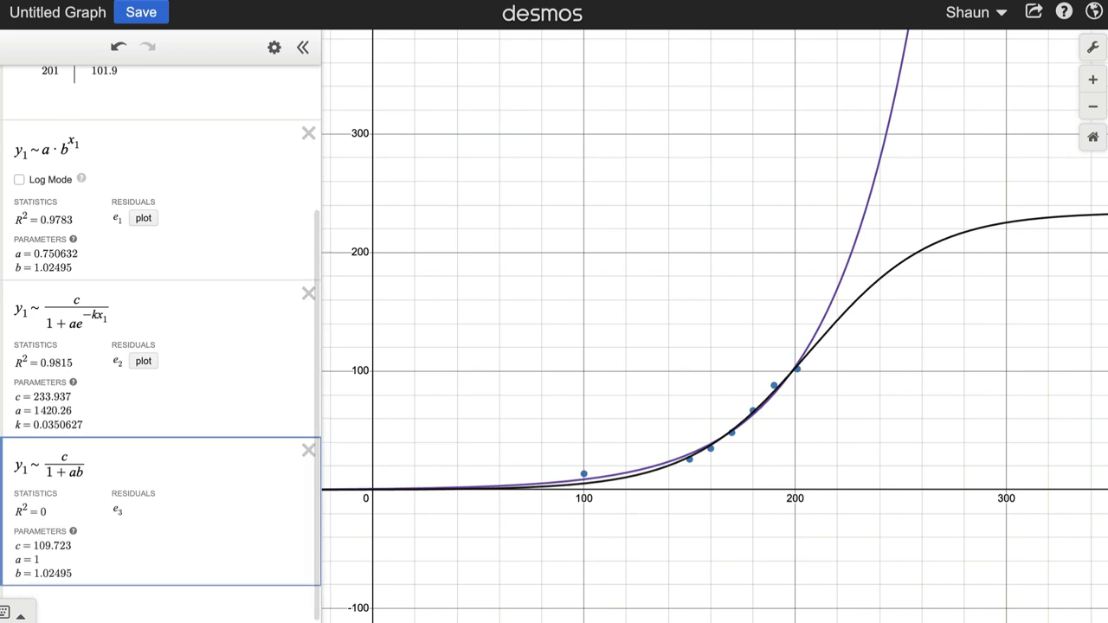
pyautogui.write('^x_1')
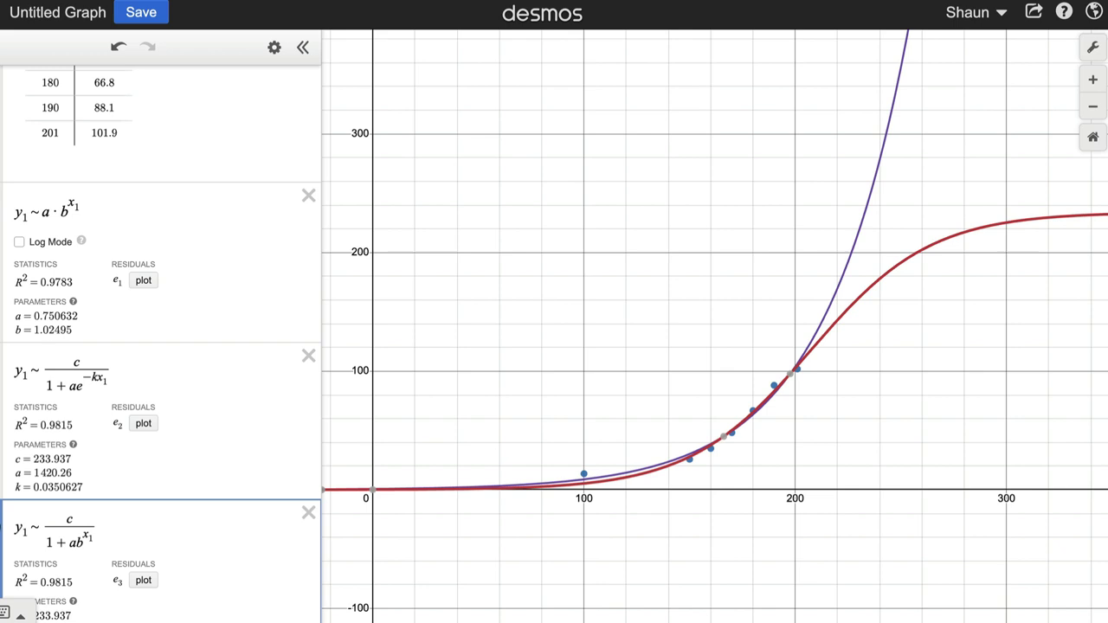
pyautogui.scroll(-2, 106, 468)
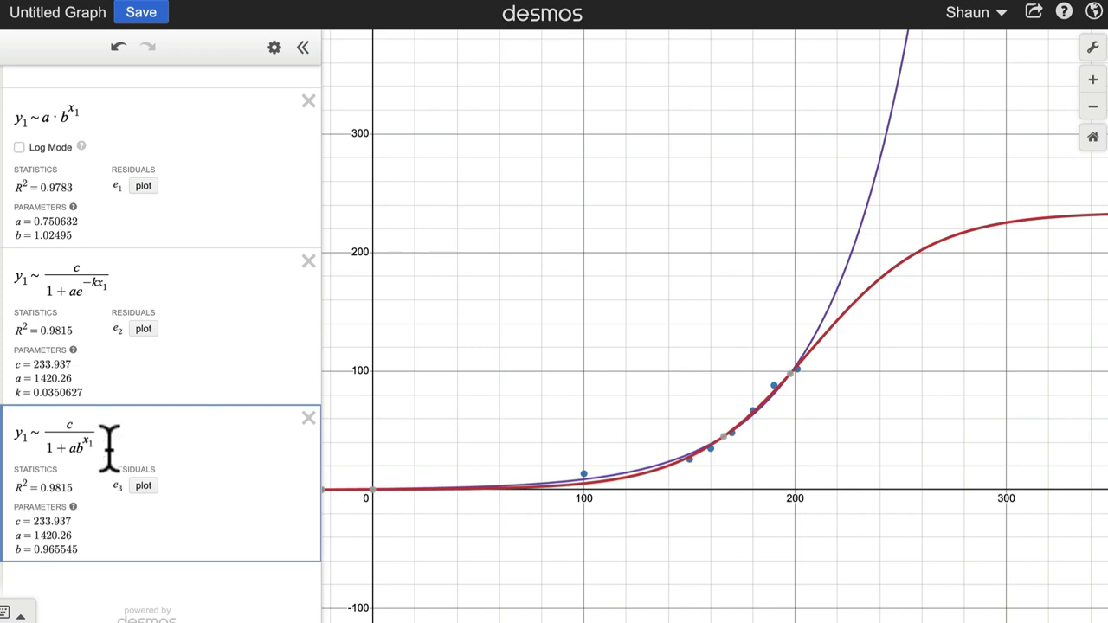
pyautogui.scroll(1, 108, 445)
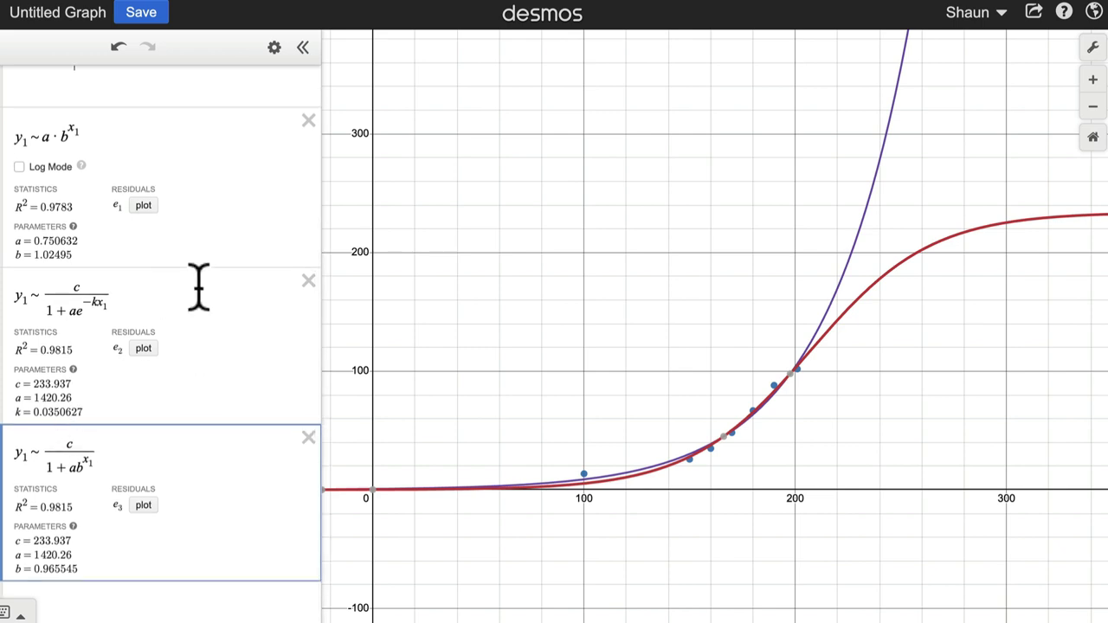
pyautogui.scroll(5, 198, 285)
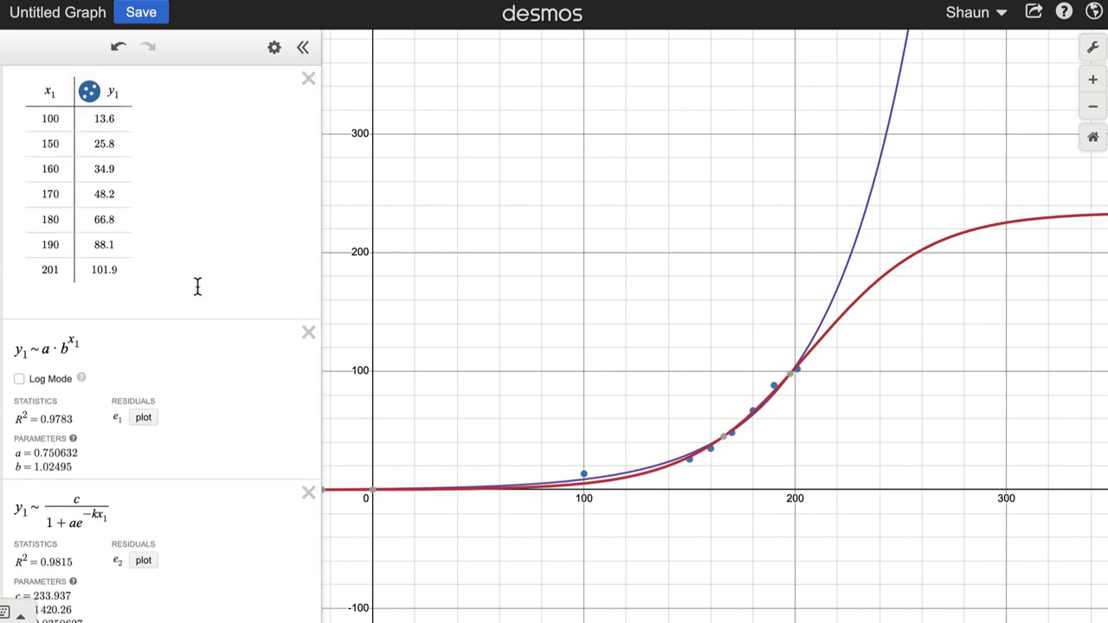
# - In the TI-84 list editor, clear L1 and L2 and load years 100–201 and populations 13.6–101.9
pyautogui.press('super+Tab')
pyautogui.press('super+Tab')
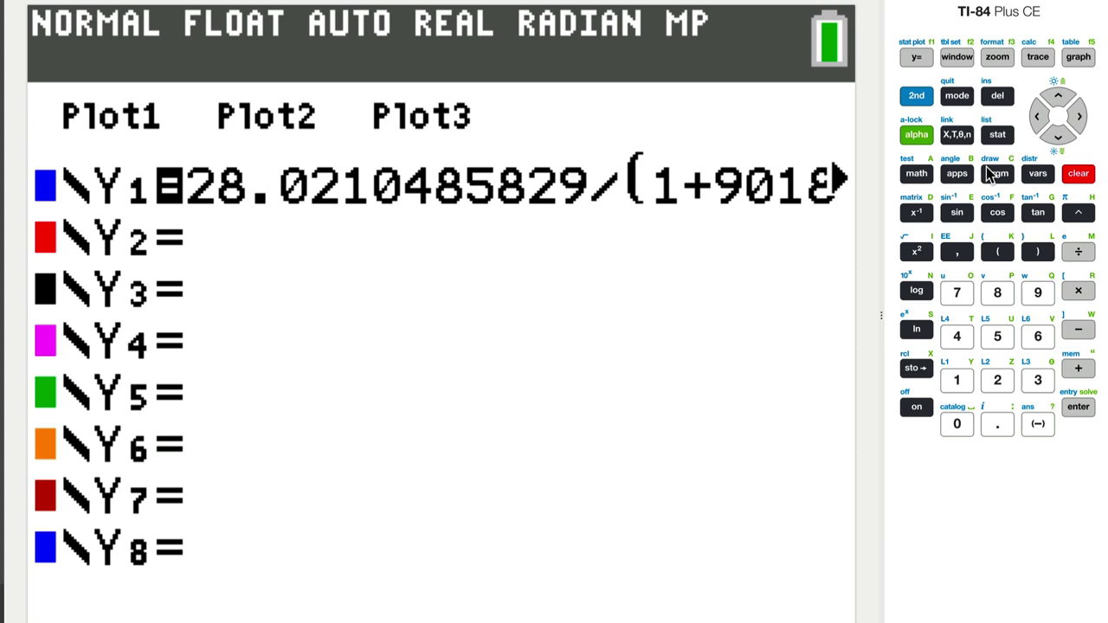
pyautogui.click(1000, 137)
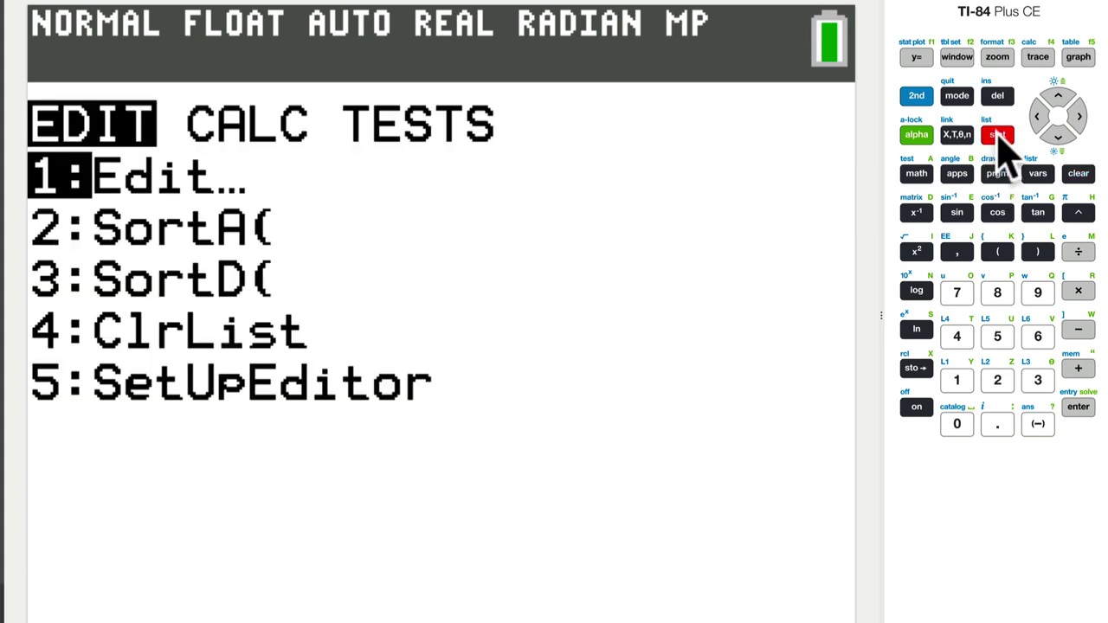
pyautogui.click(1079, 408)
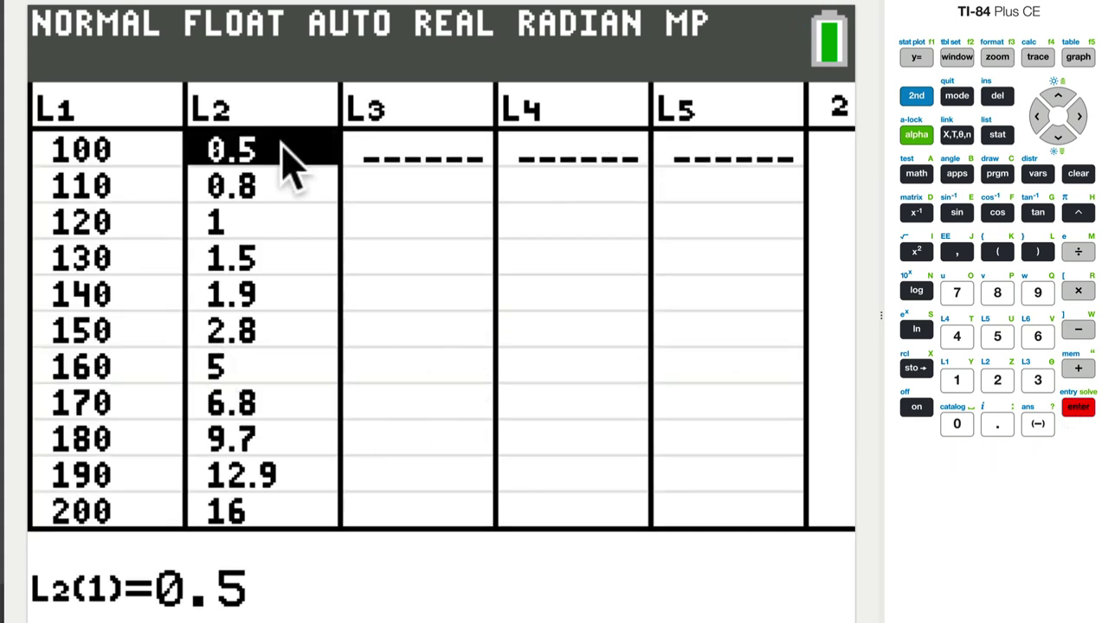
pyautogui.click(1058, 97)
pyautogui.click(1082, 174)
pyautogui.press('Return')
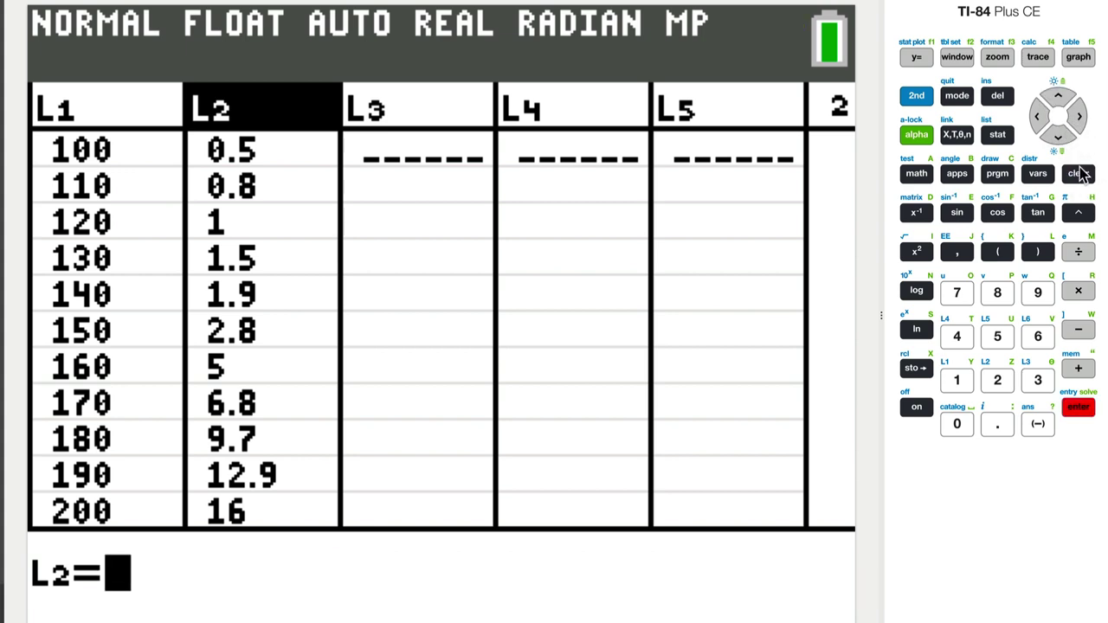
pyautogui.press('Left')
pyautogui.click(1058, 97)
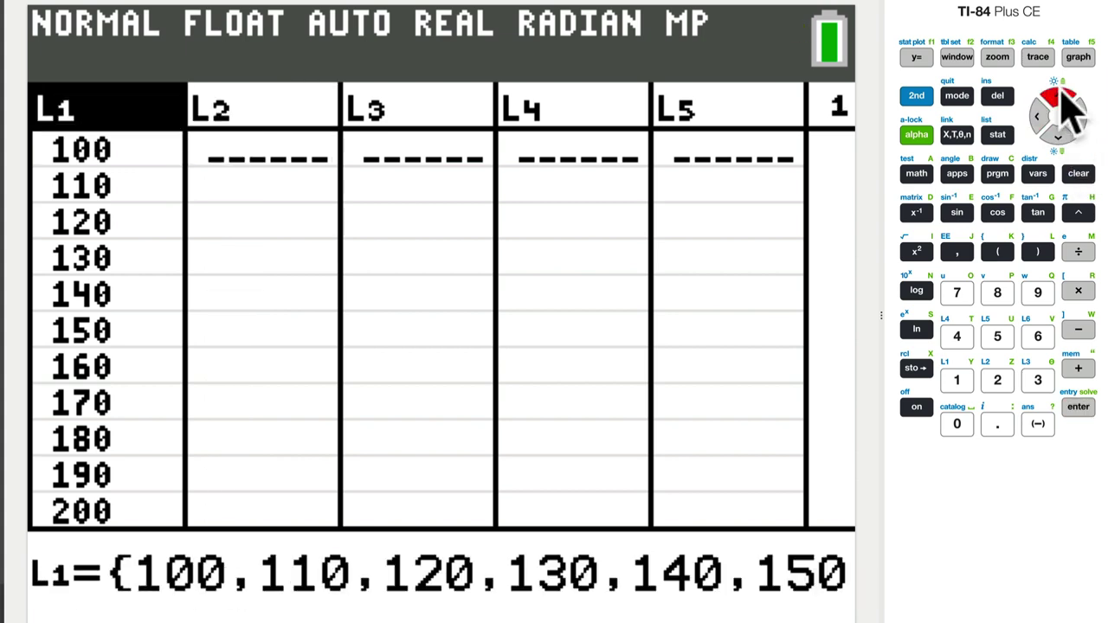
pyautogui.click(1079, 174)
pyautogui.press('Return')
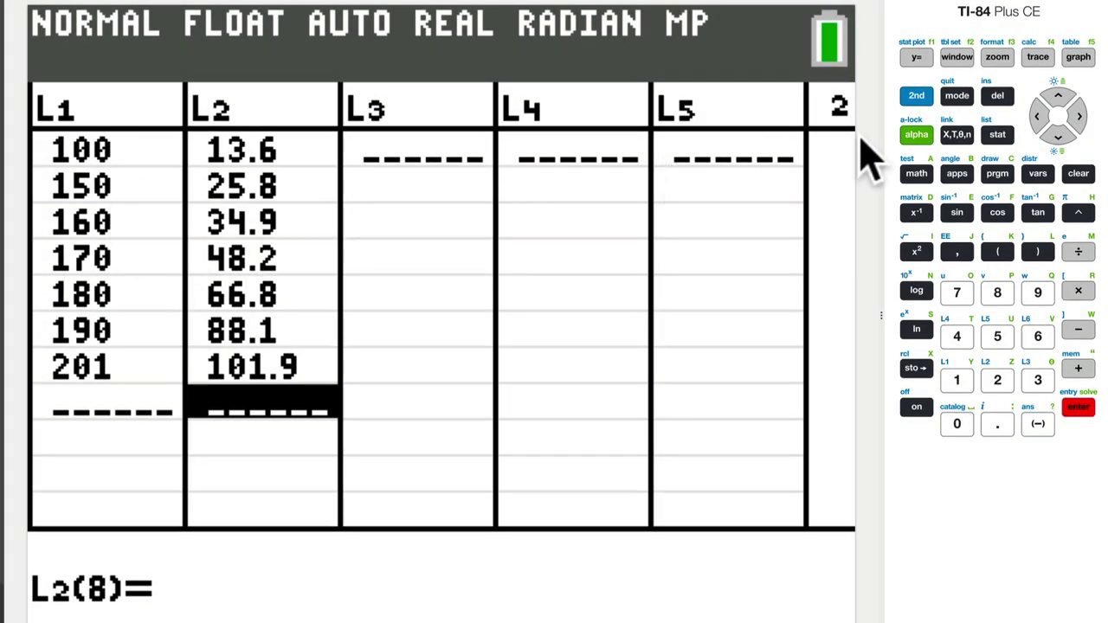
pyautogui.click(1000, 138)
pyautogui.click(1078, 118)
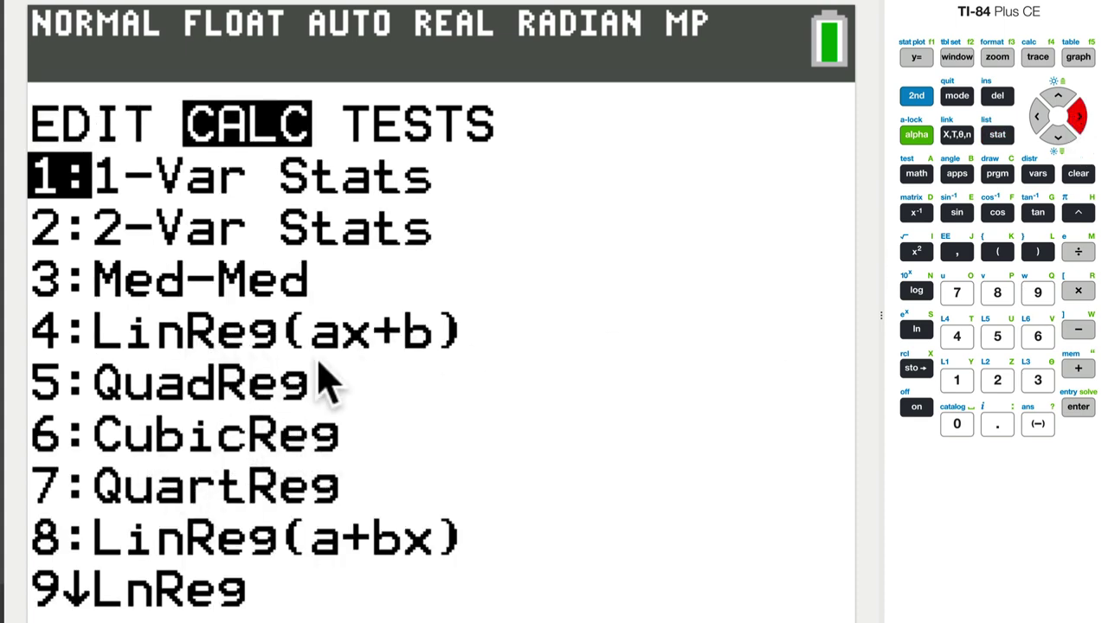
# - Choose ExpReg from the TI-84 statistical calculations list
pyautogui.click(1058, 105)
pyautogui.click(1056, 104)
pyautogui.click(1057, 104)
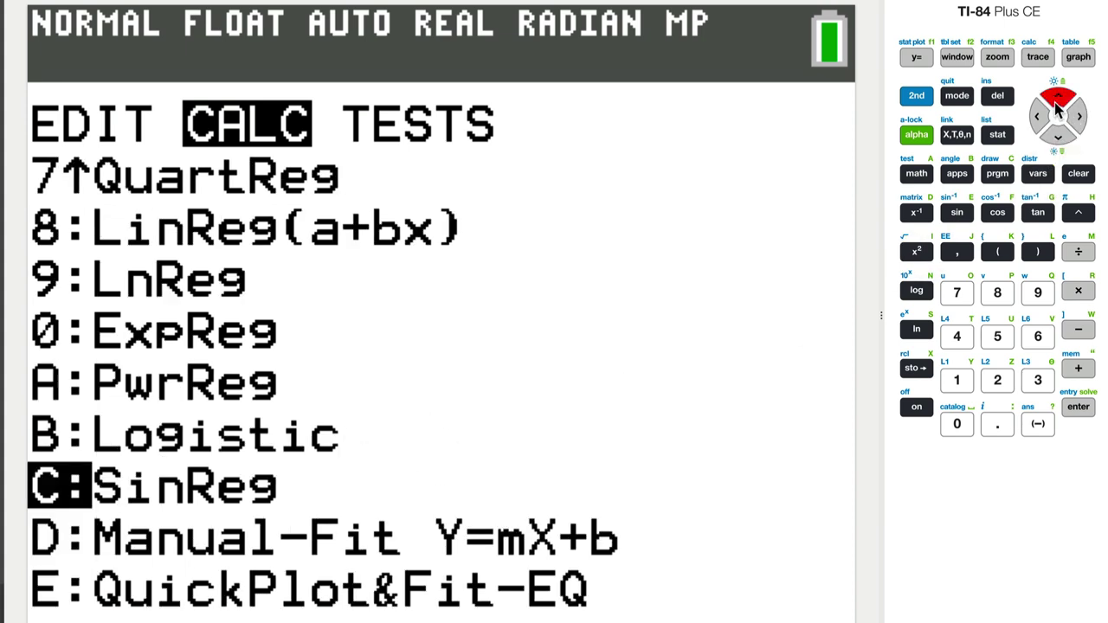
pyautogui.click(1057, 105)
pyautogui.click(1057, 104)
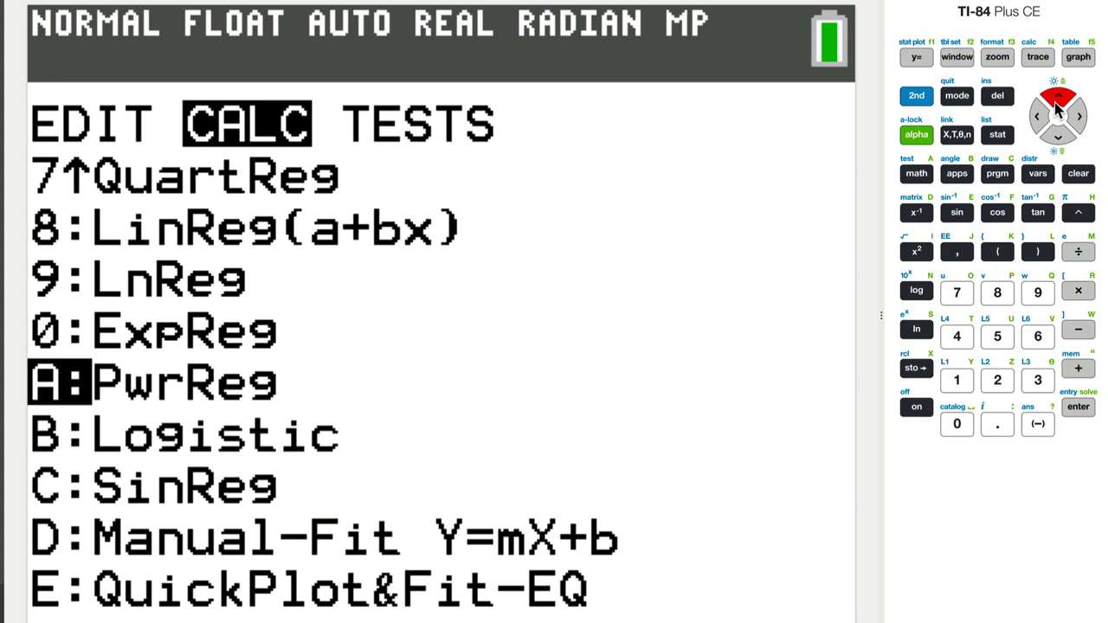
pyautogui.click(1057, 104)
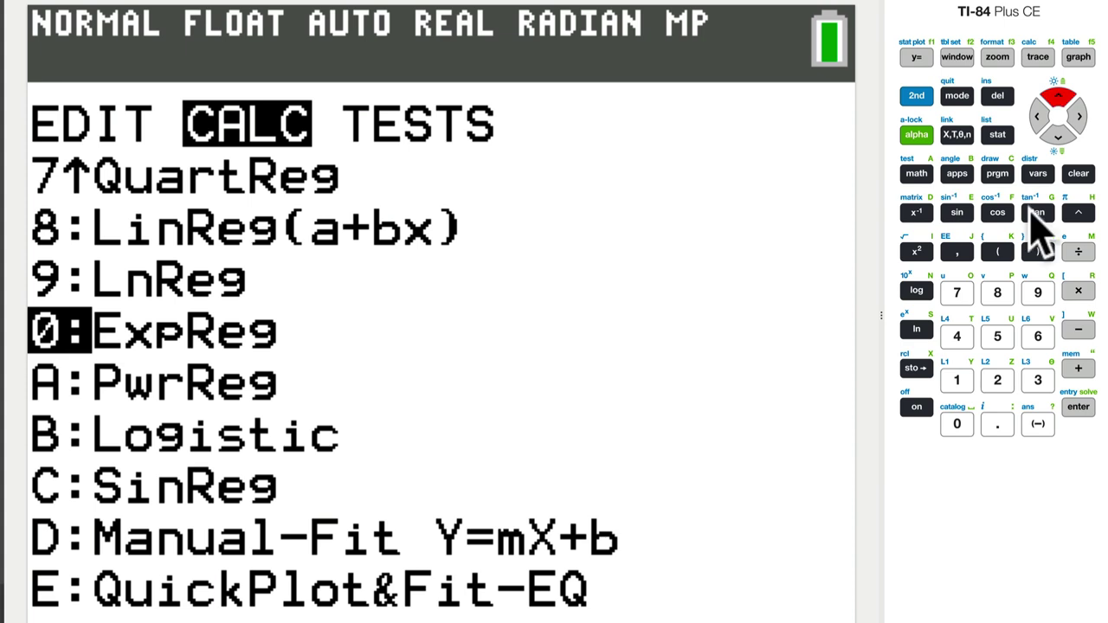
pyautogui.click(1078, 409)
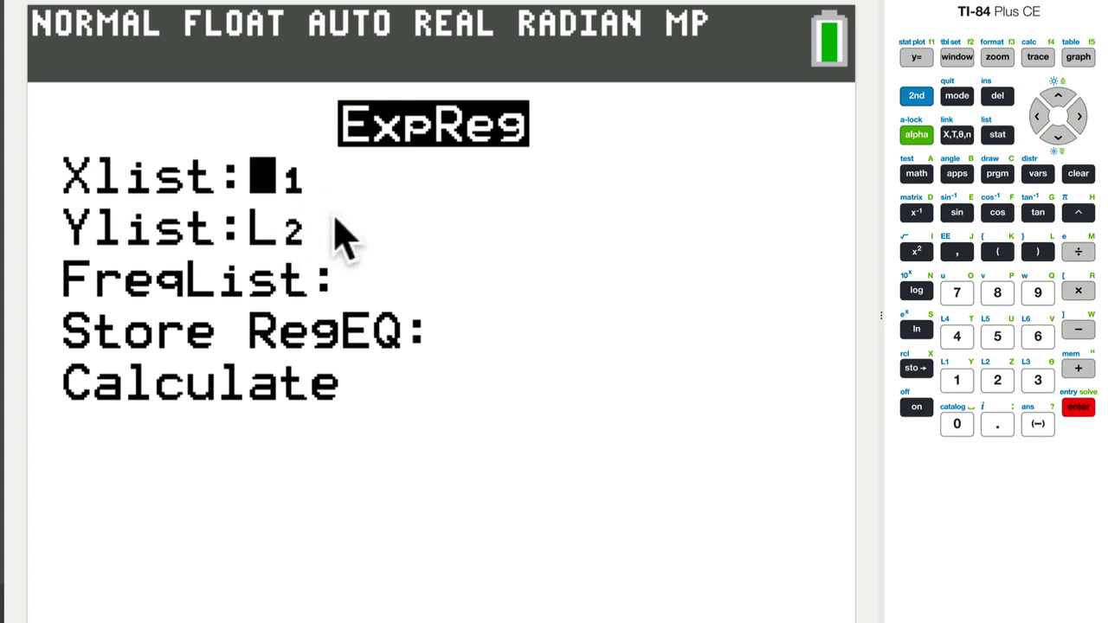
# - Store the regression equation in Y1 and calculate, giving a=1.401694376, b=1.021273234
pyautogui.click(1053, 134)
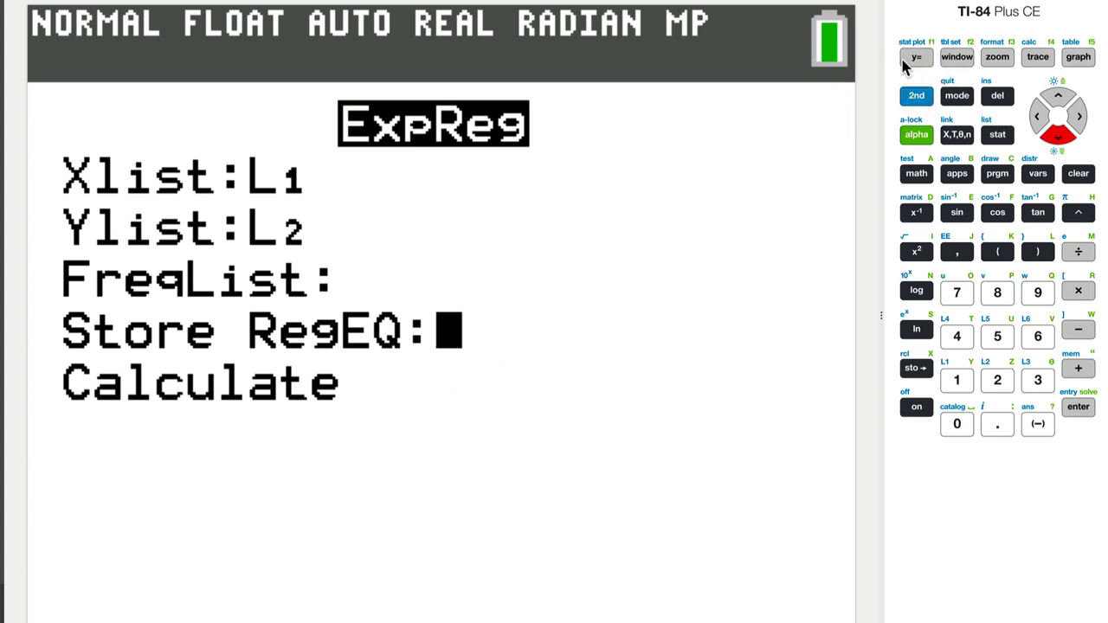
pyautogui.click(1039, 177)
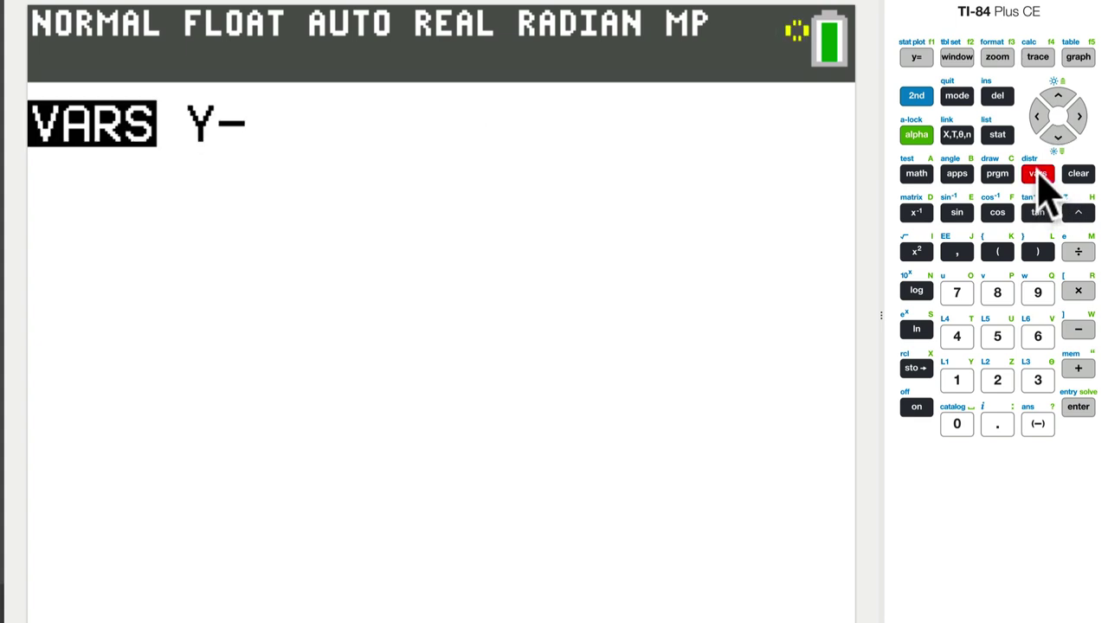
pyautogui.click(1076, 115)
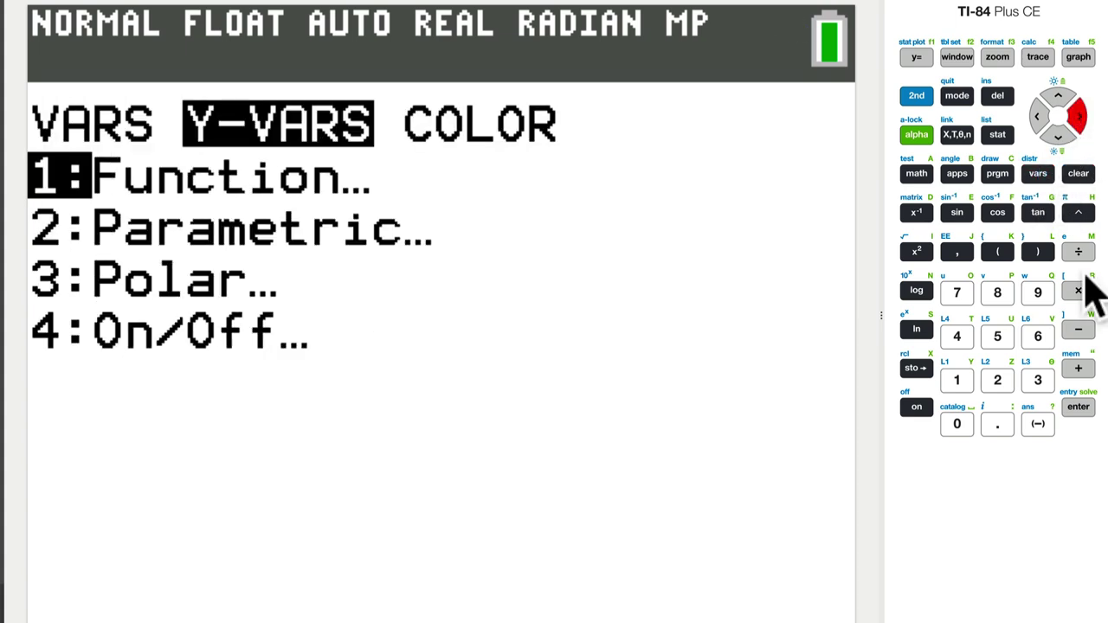
pyautogui.click(1076, 408)
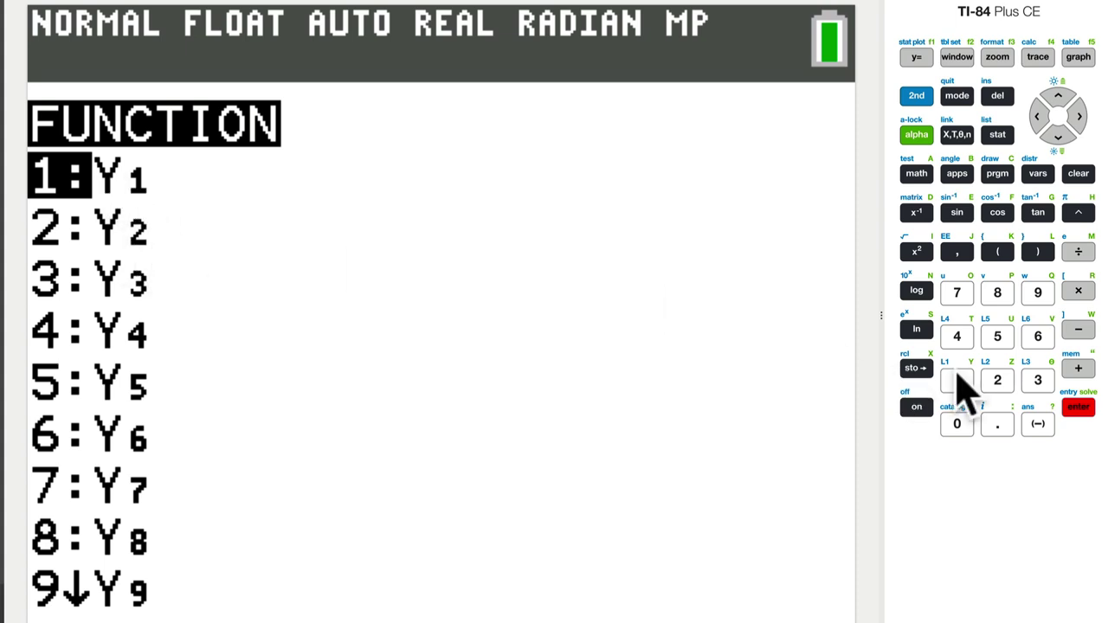
pyautogui.click(1078, 408)
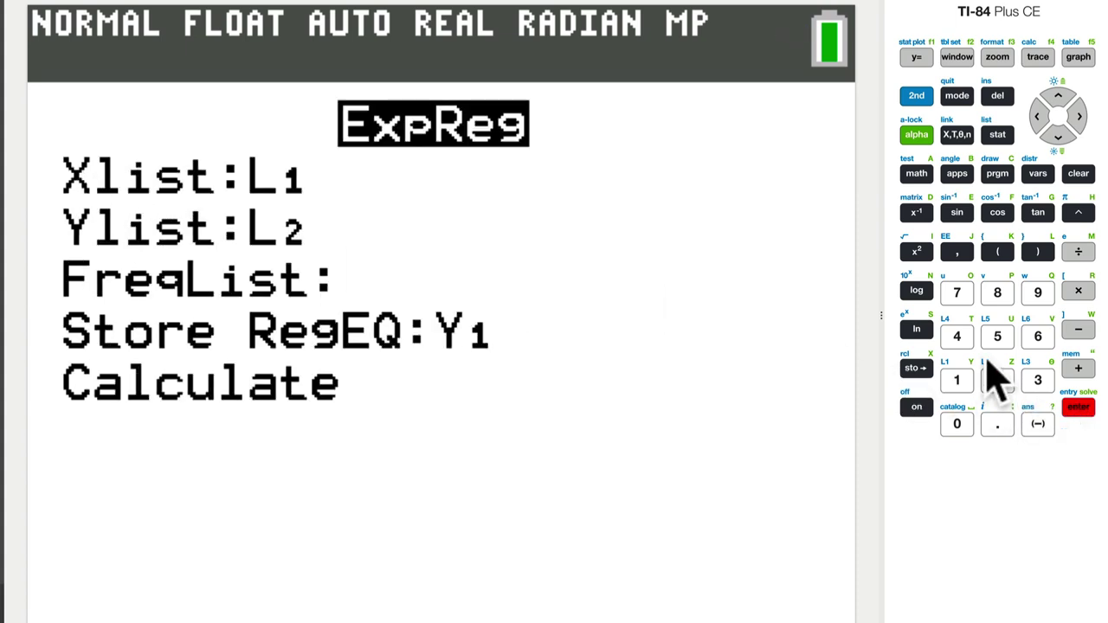
pyautogui.click(1060, 136)
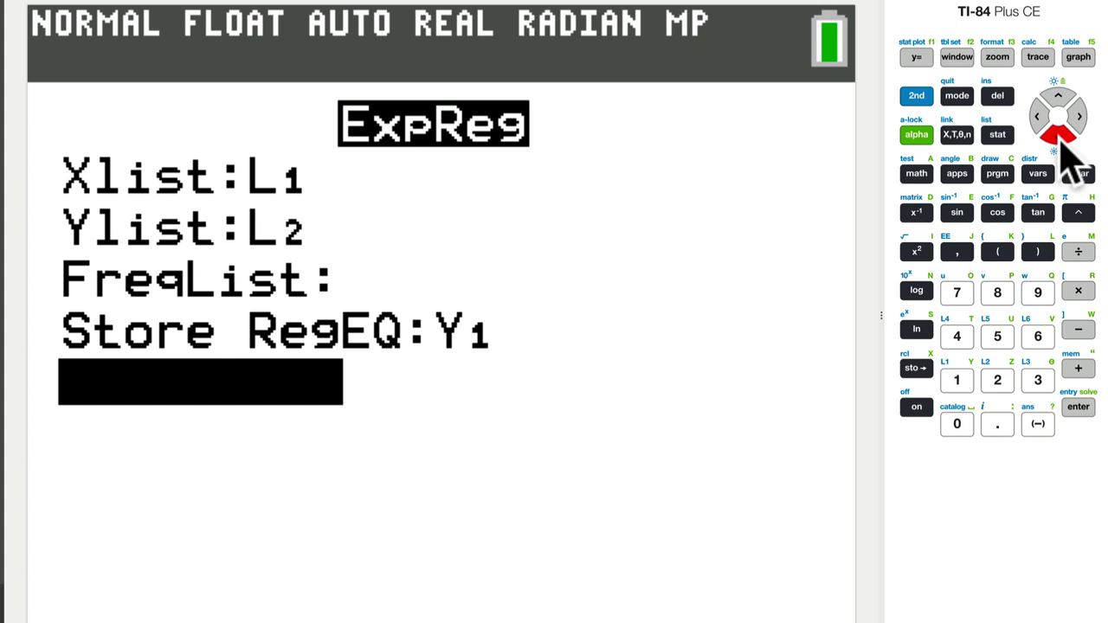
pyautogui.click(1078, 409)
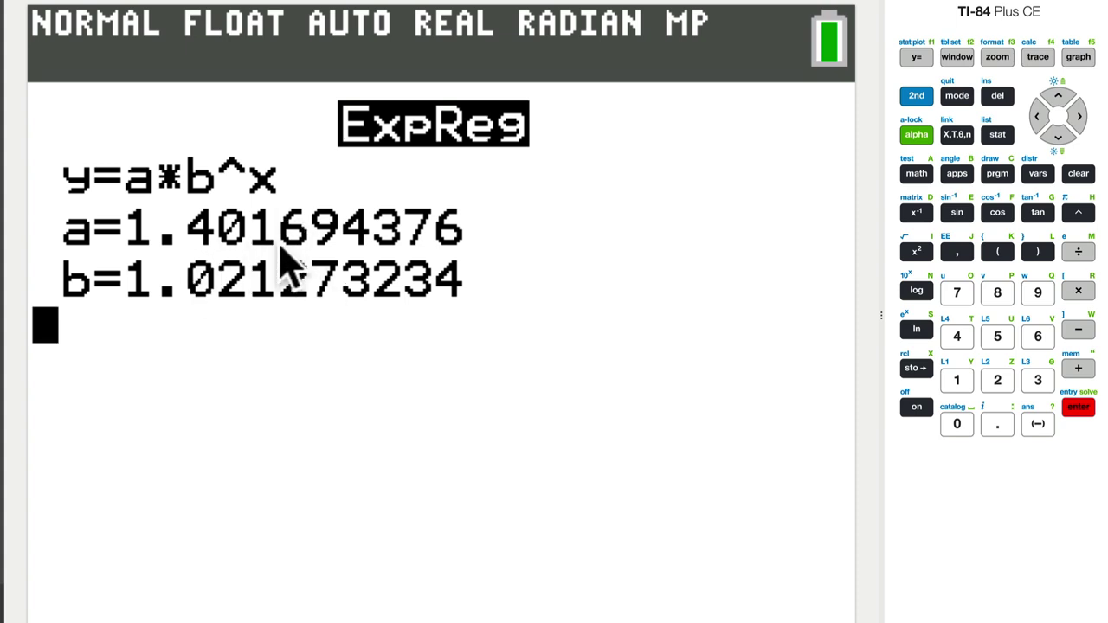
# - Graph the exponential curve and raise the window's Ymax from 30 to 250
pyautogui.click(916, 57)
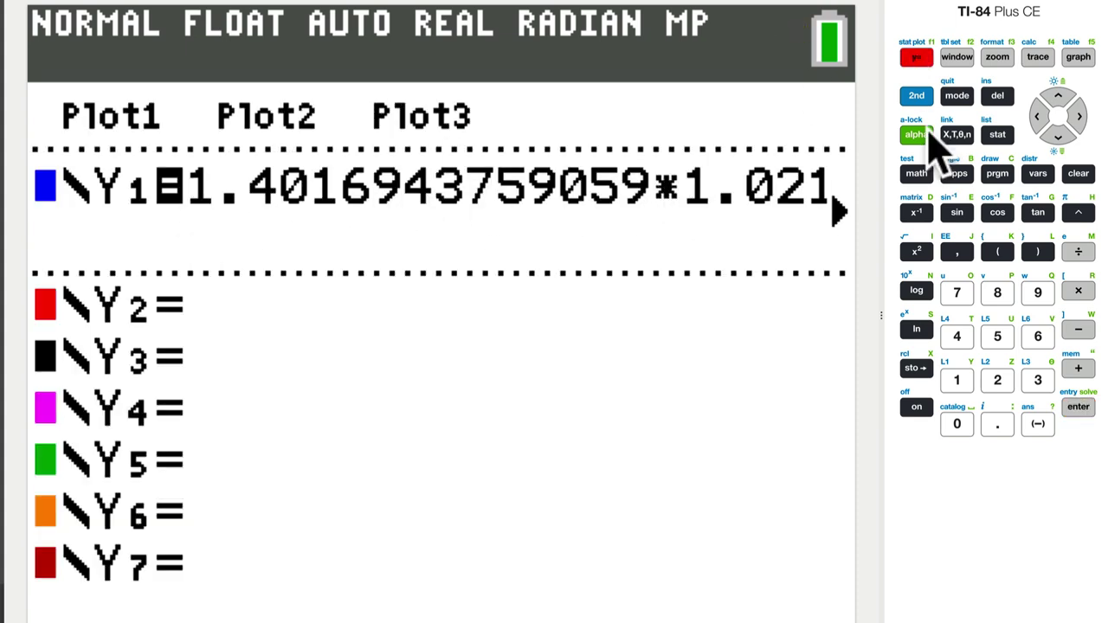
pyautogui.click(1078, 59)
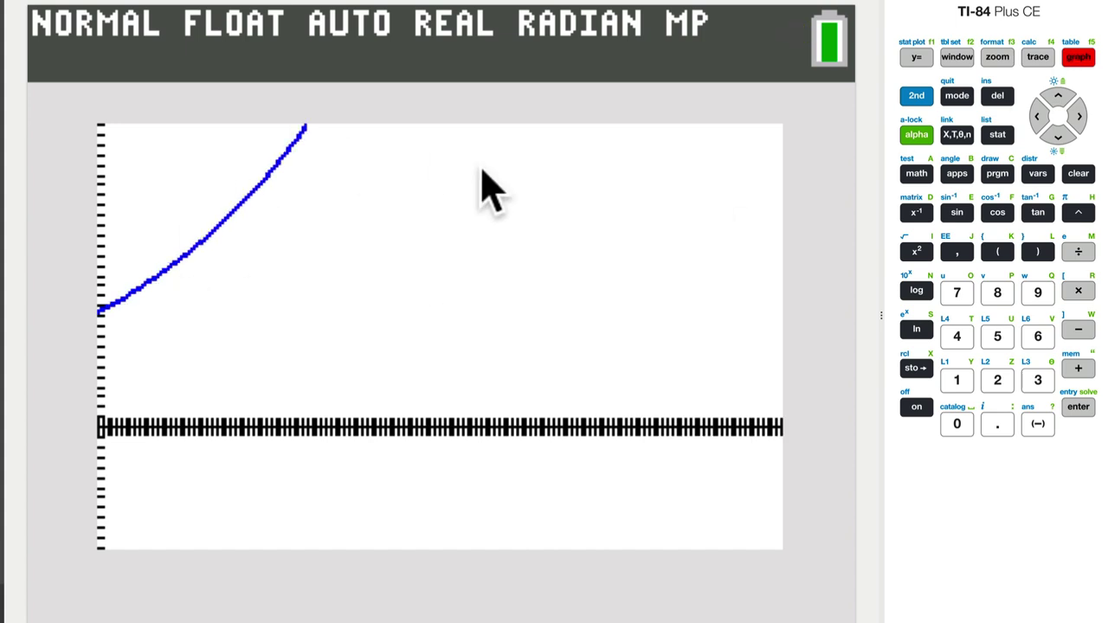
pyautogui.click(958, 57)
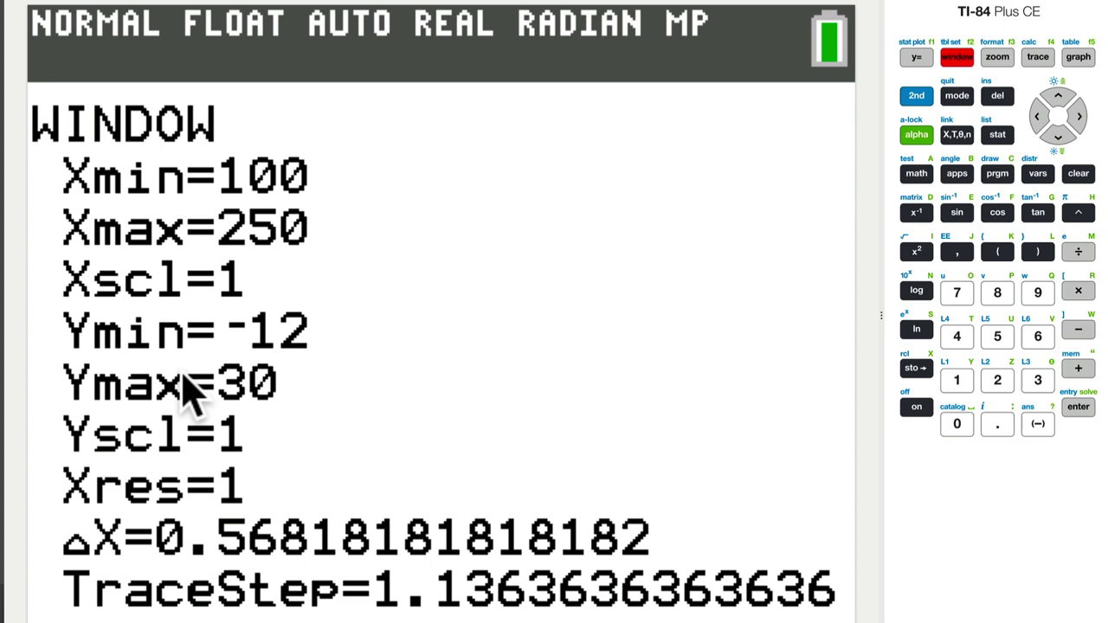
pyautogui.click(1058, 136)
pyautogui.click(1058, 137)
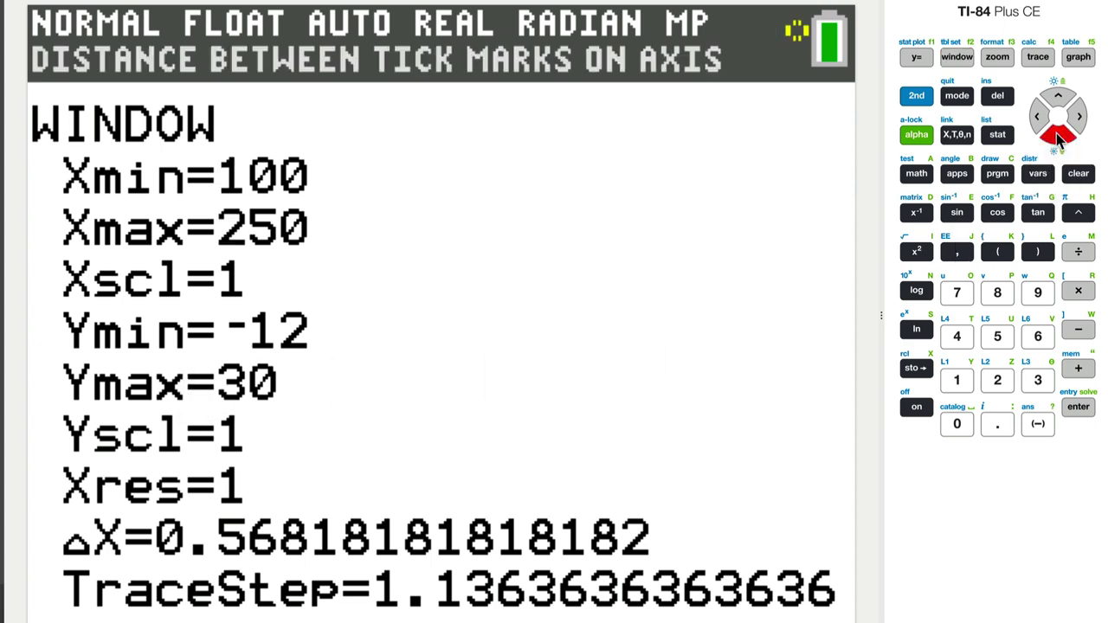
pyautogui.click(1058, 137)
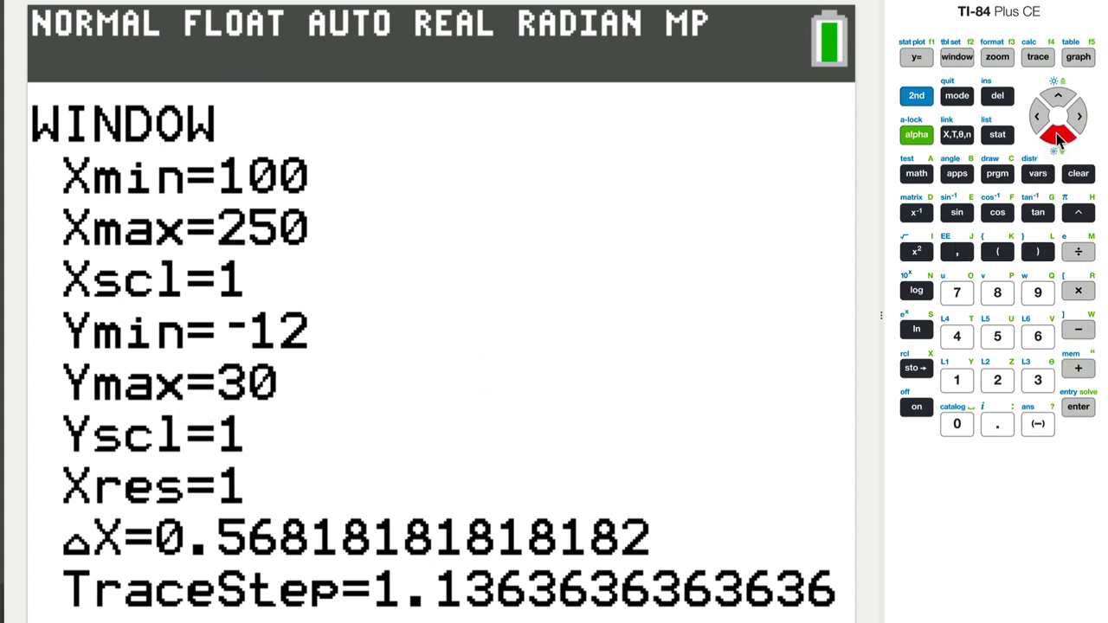
pyautogui.click(1058, 137)
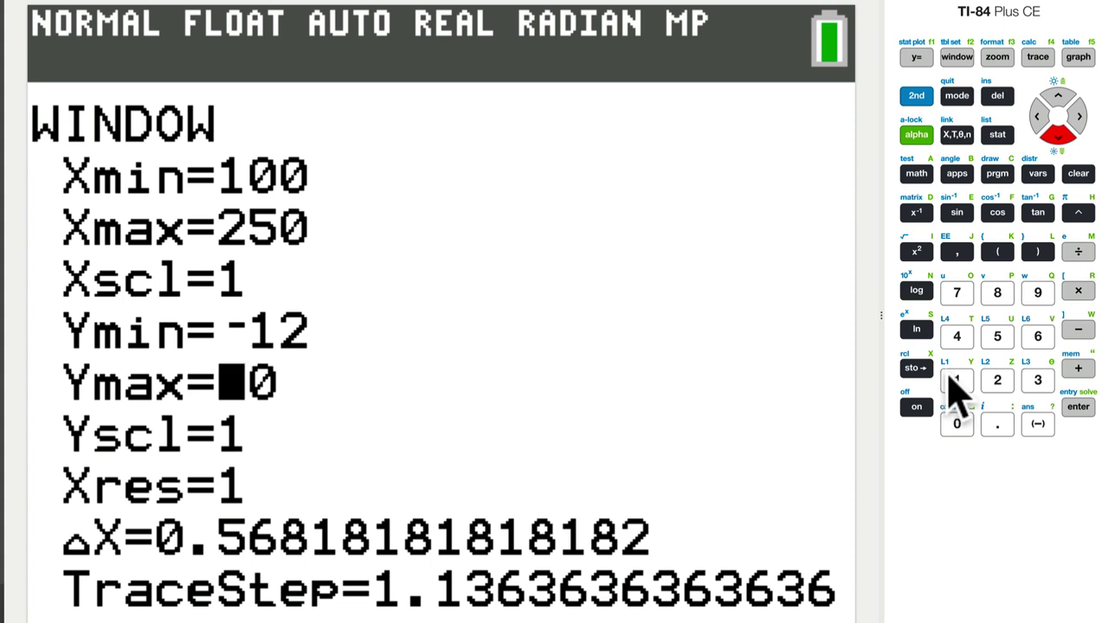
pyautogui.click(998, 383)
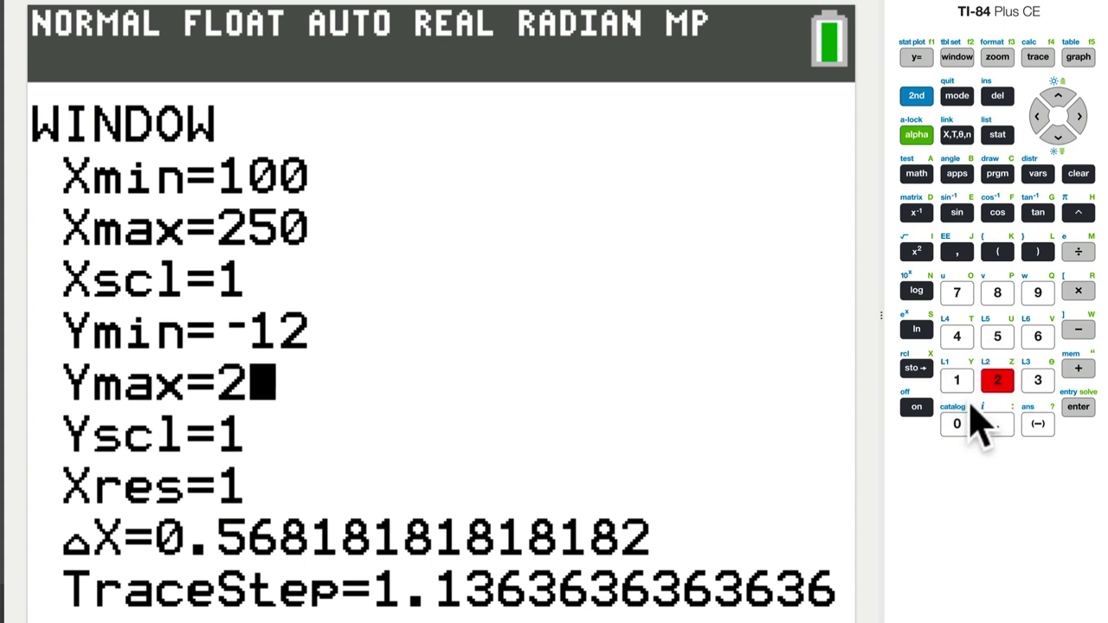
pyautogui.click(998, 338)
pyautogui.click(956, 425)
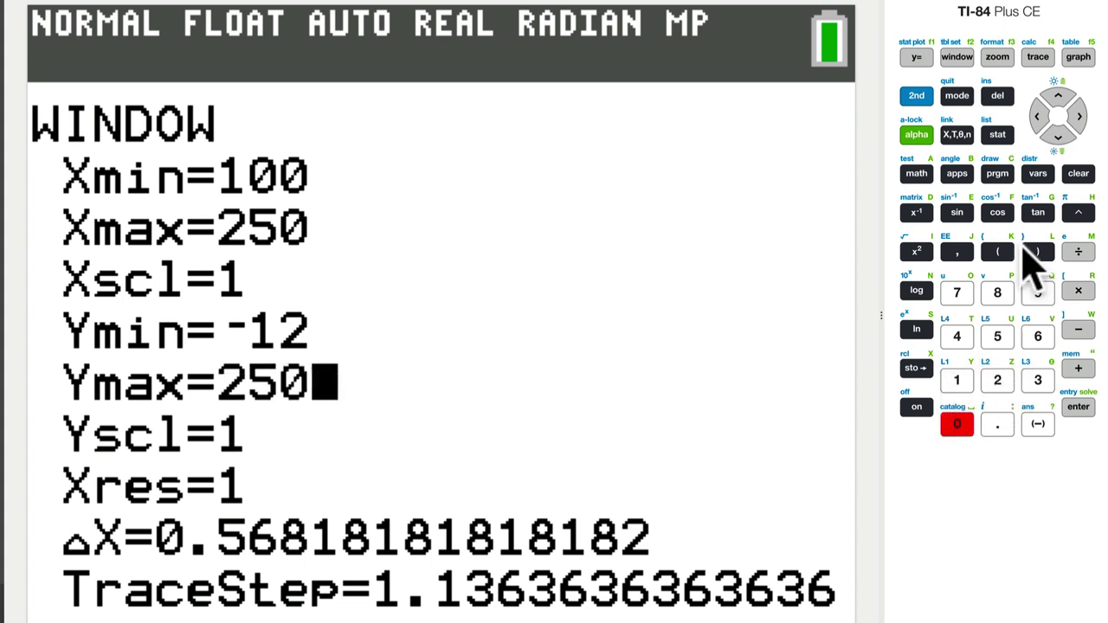
pyautogui.click(1078, 58)
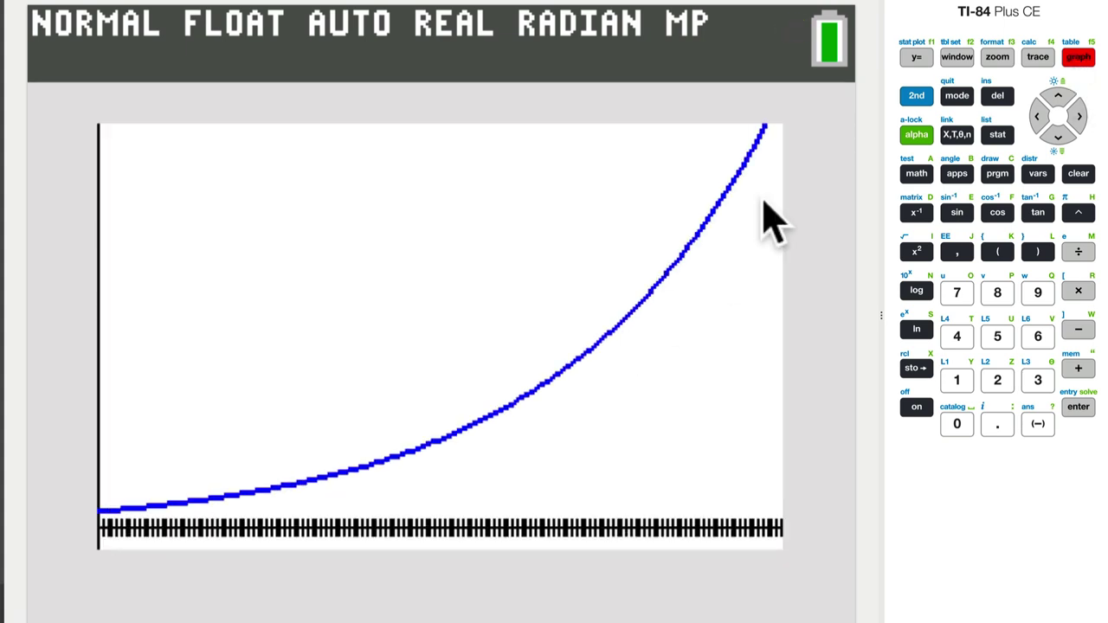
pyautogui.click(917, 97)
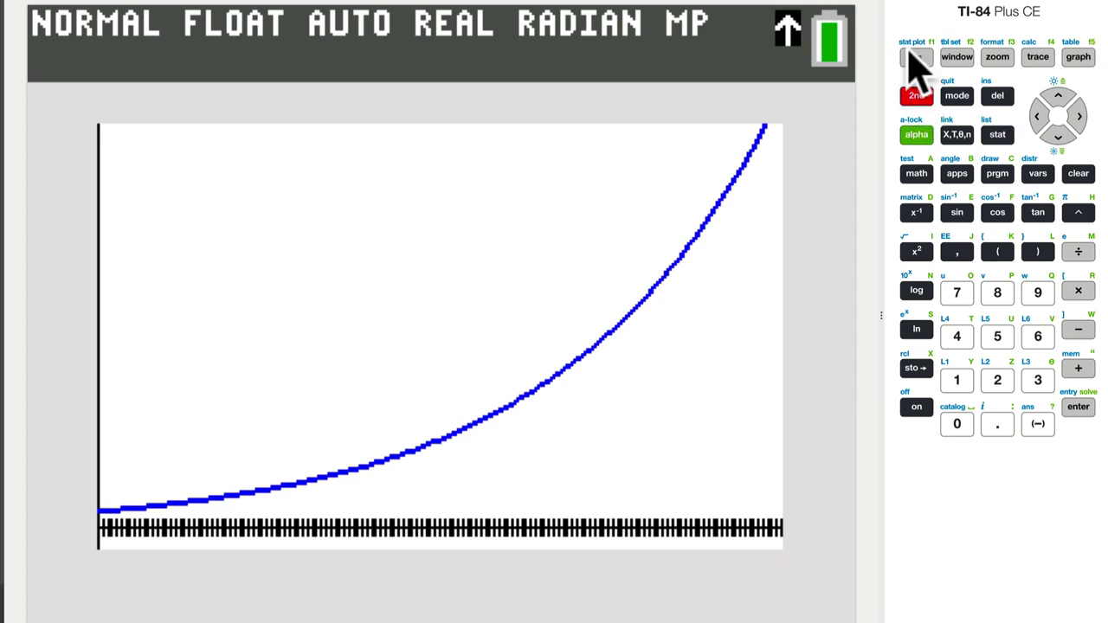
# - Turn Plot1 on and graph the data points along the exponential curve
pyautogui.click(917, 58)
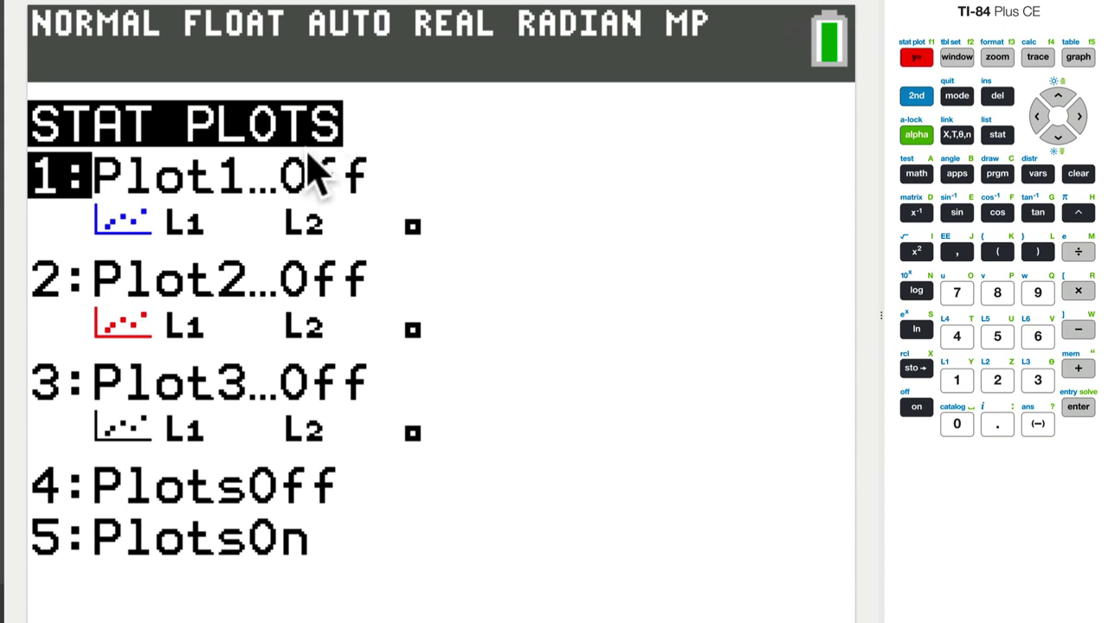
pyautogui.click(1078, 409)
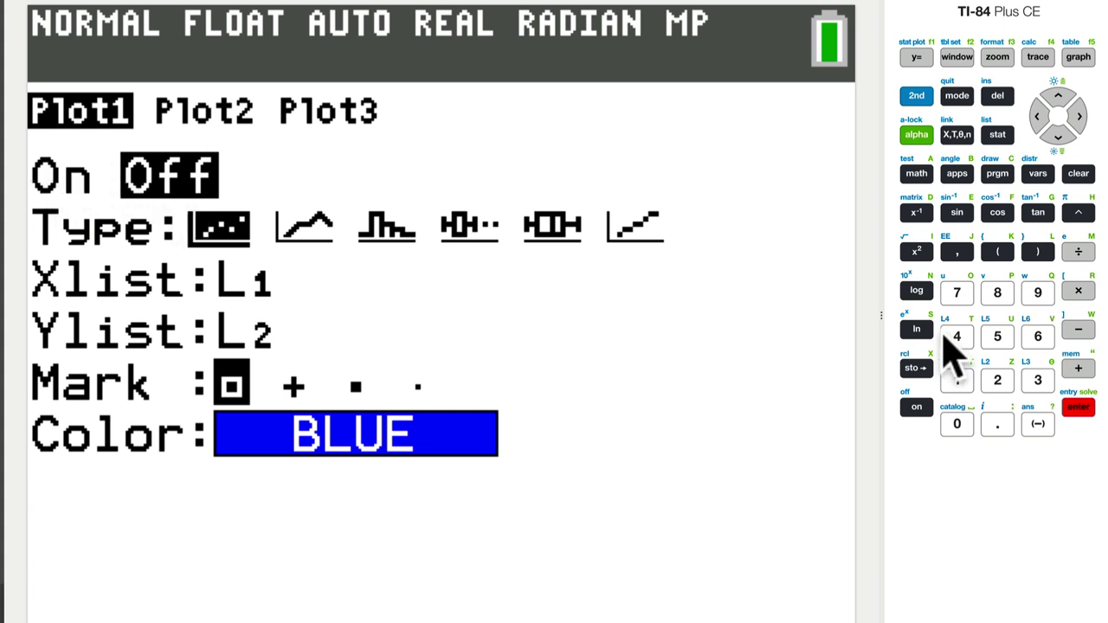
pyautogui.click(1080, 412)
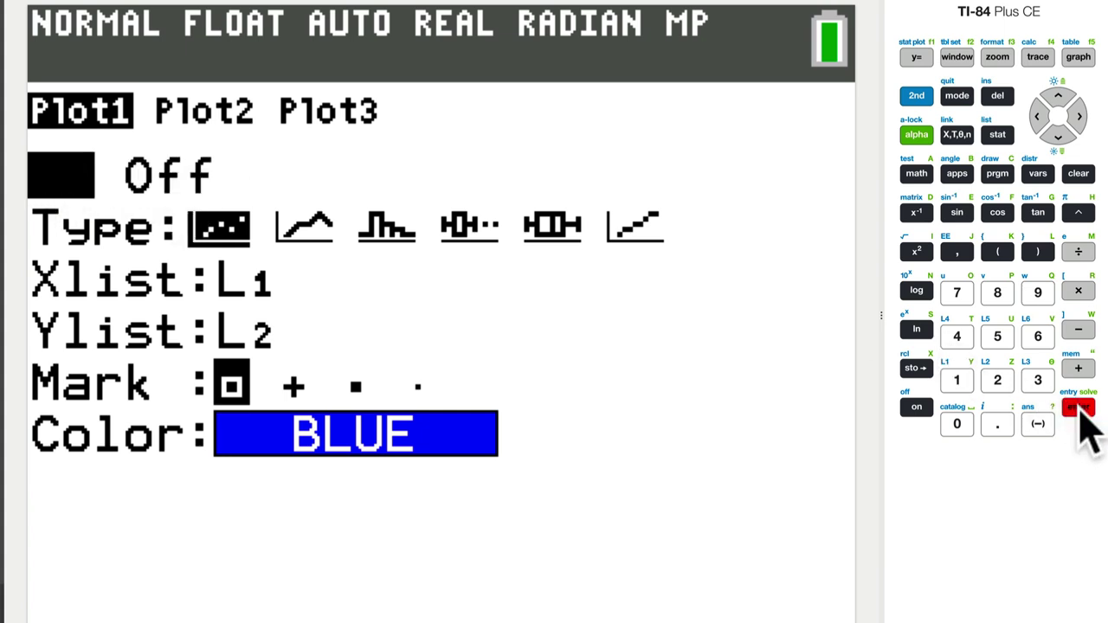
pyautogui.click(1079, 57)
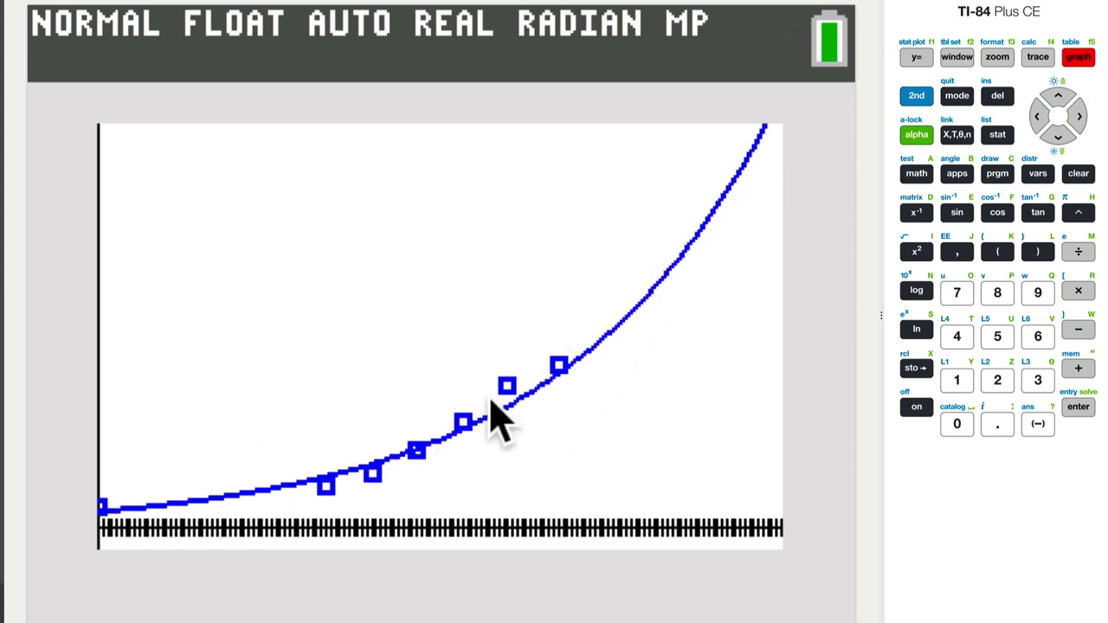
pyautogui.click(998, 139)
# - Choose the Logistic regression from the TI-84 statistical calculations list
pyautogui.click(1079, 116)
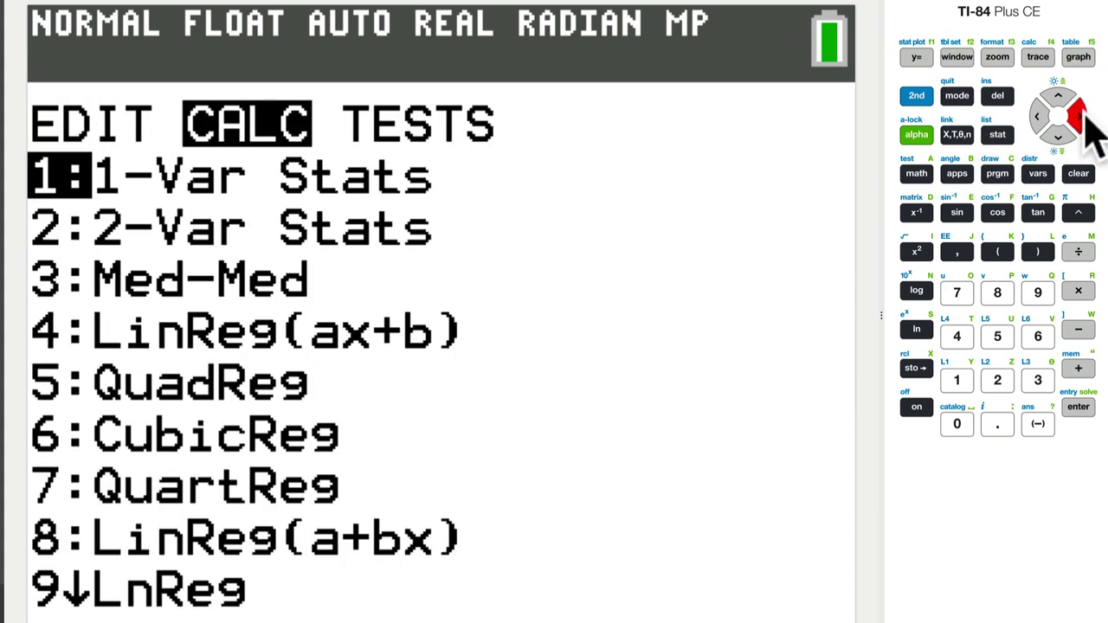
pyautogui.click(1058, 96)
pyautogui.click(1058, 97)
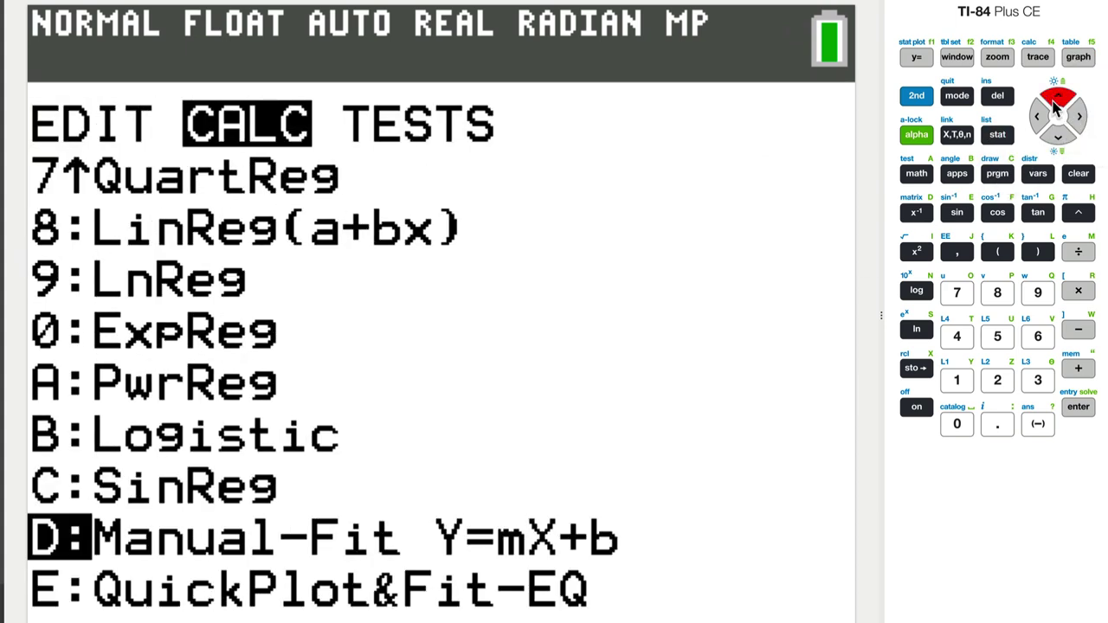
pyautogui.click(1056, 97)
pyautogui.click(1056, 99)
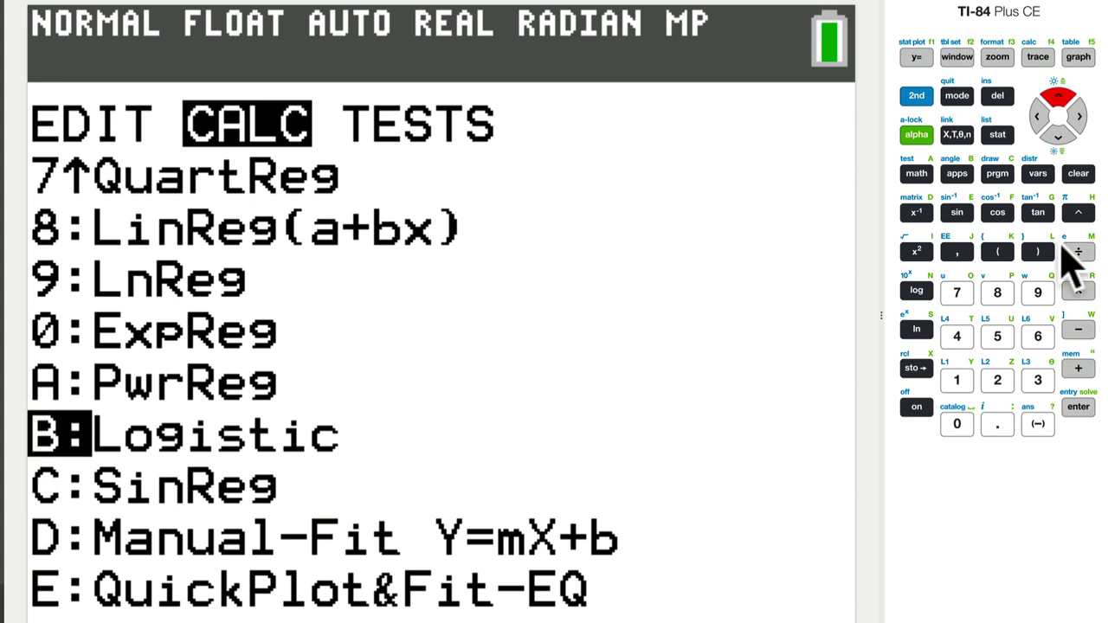
pyautogui.click(1078, 407)
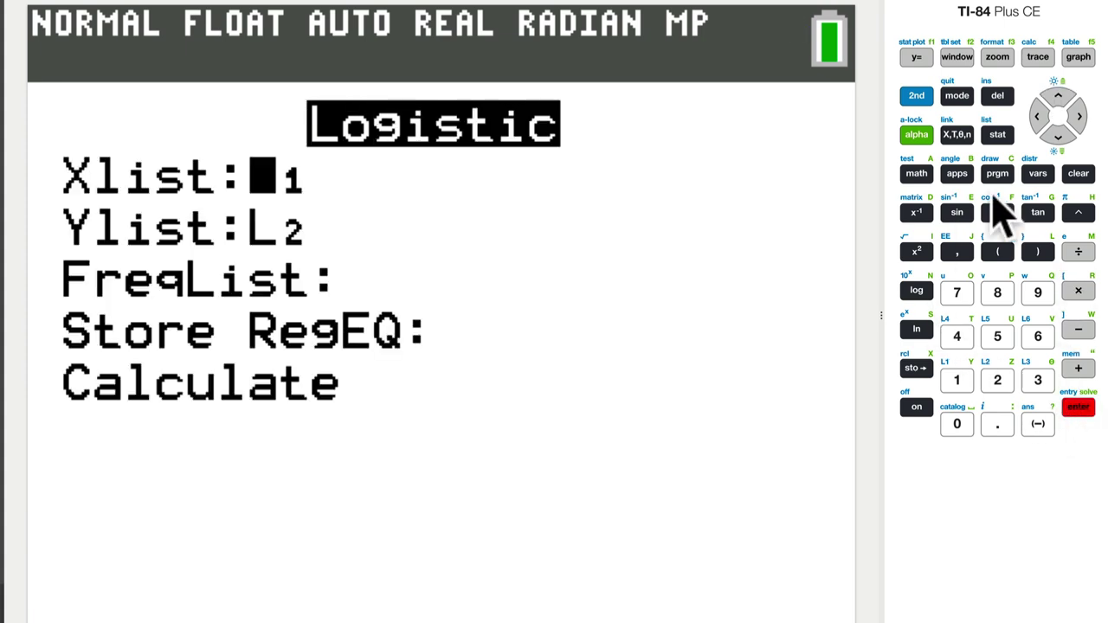
# - Store the logistic regression equation in Y2 and calculate it on L1 and L2
pyautogui.click(1058, 137)
pyautogui.click(1057, 137)
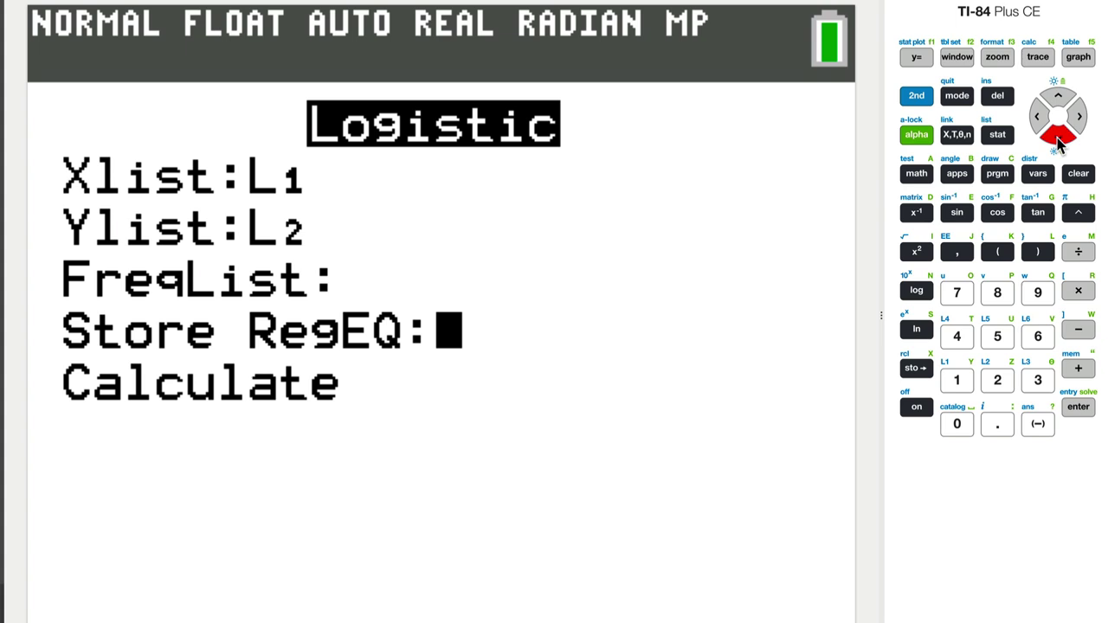
pyautogui.click(1037, 176)
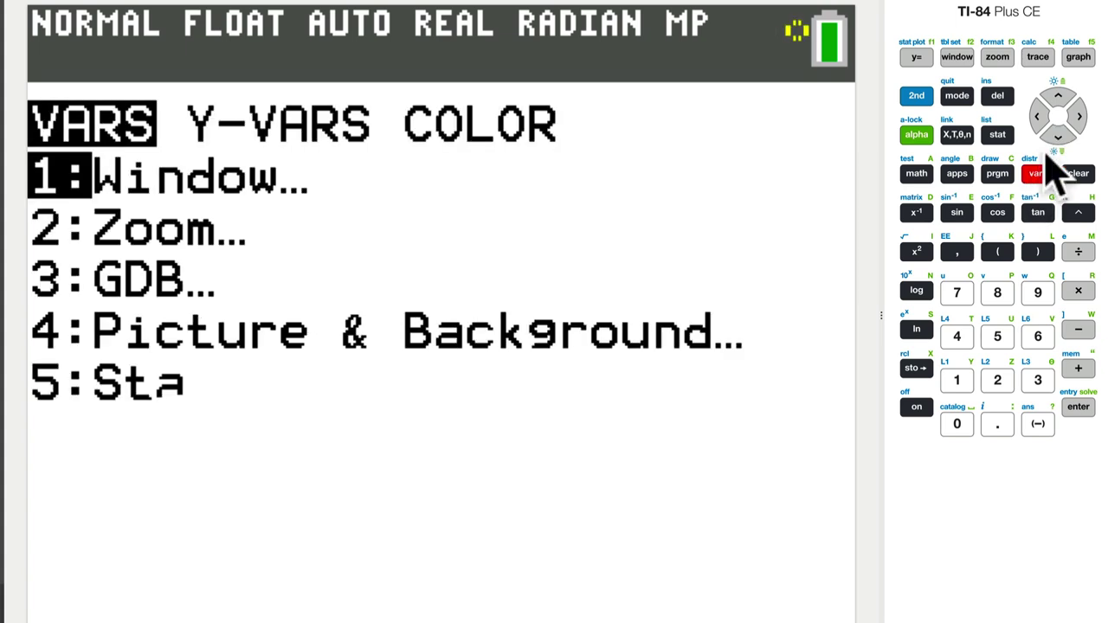
pyautogui.click(1078, 116)
pyautogui.click(1079, 408)
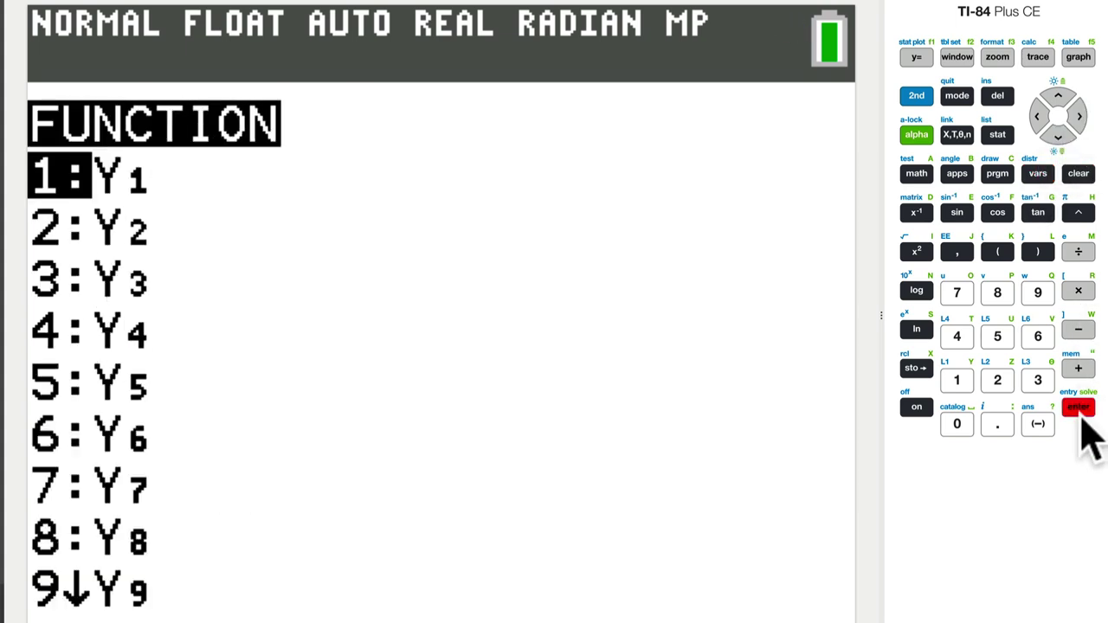
pyautogui.click(1058, 136)
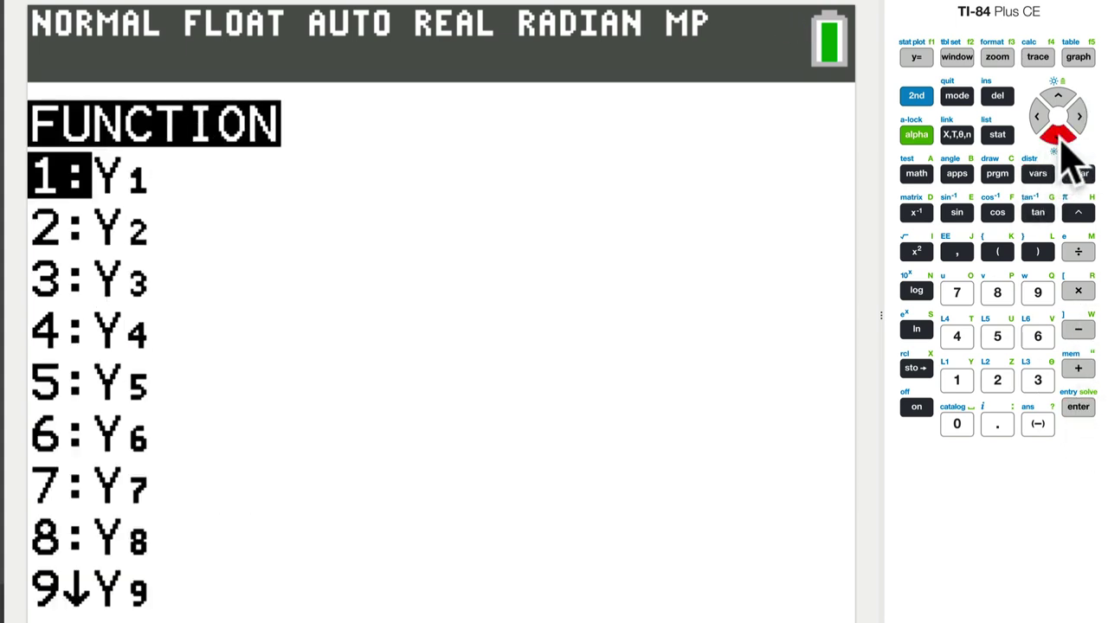
pyautogui.click(1079, 408)
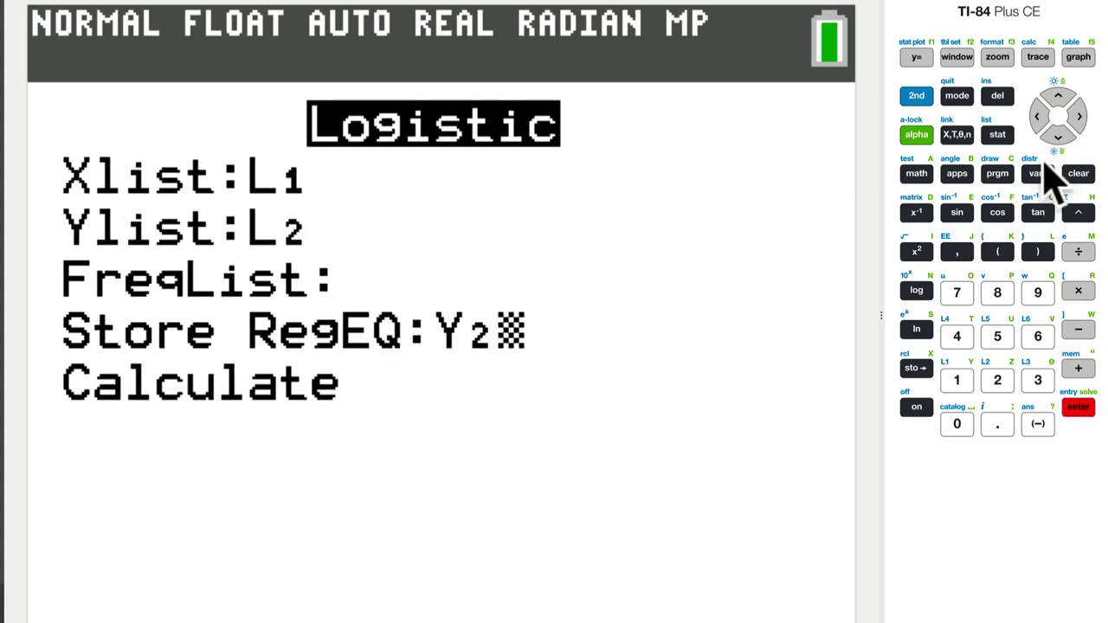
pyautogui.click(1058, 136)
pyautogui.click(1078, 407)
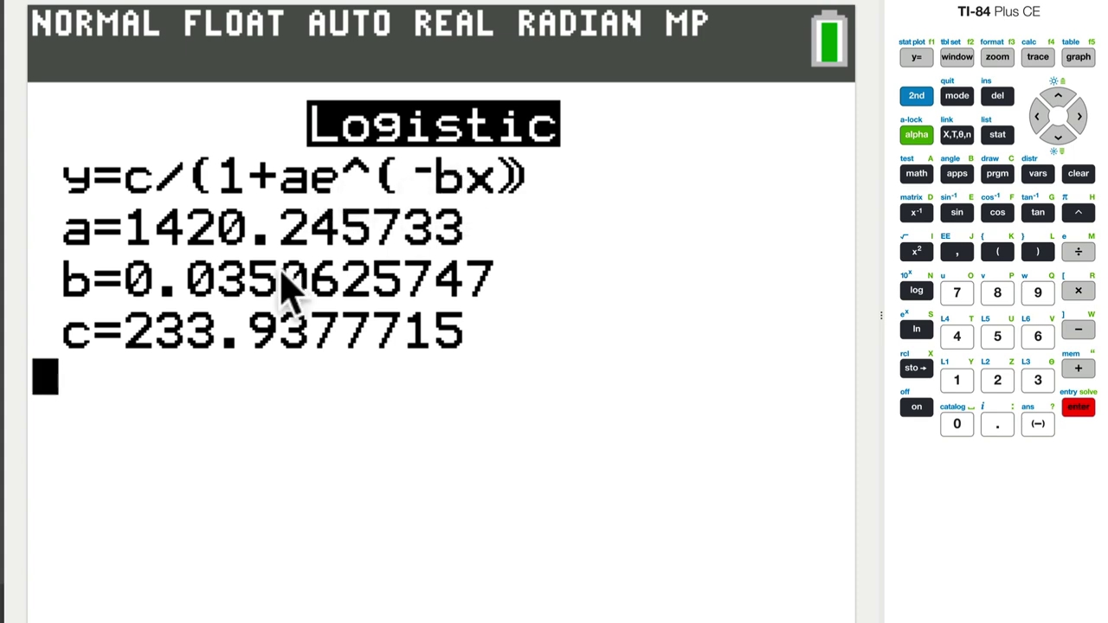
# - Graph the logistic and exponential curves together with the data points
pyautogui.click(916, 57)
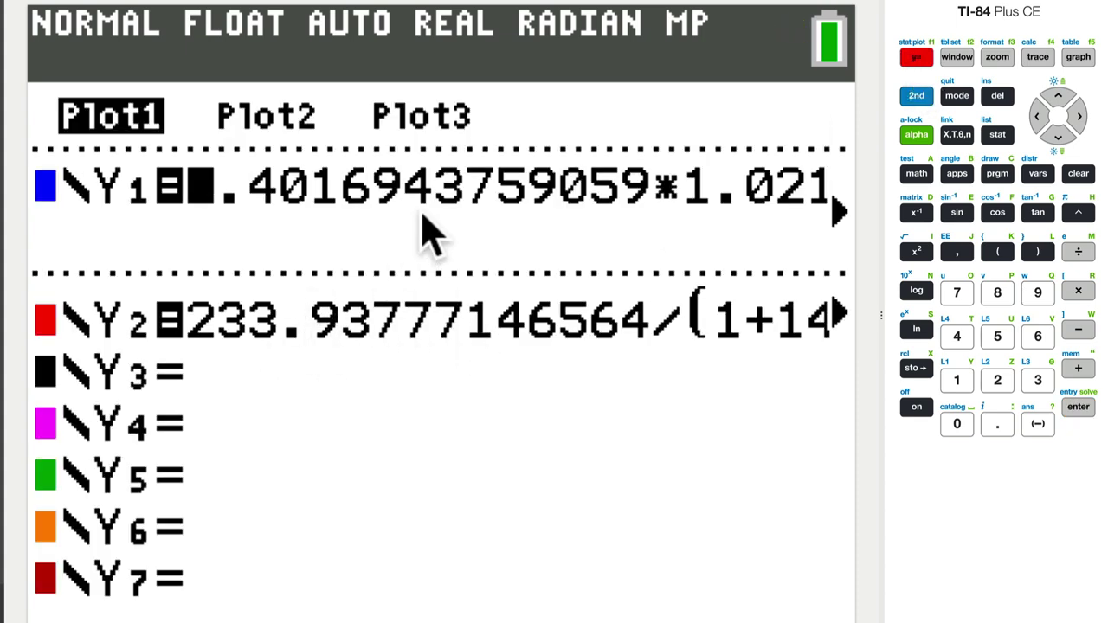
pyautogui.click(1078, 57)
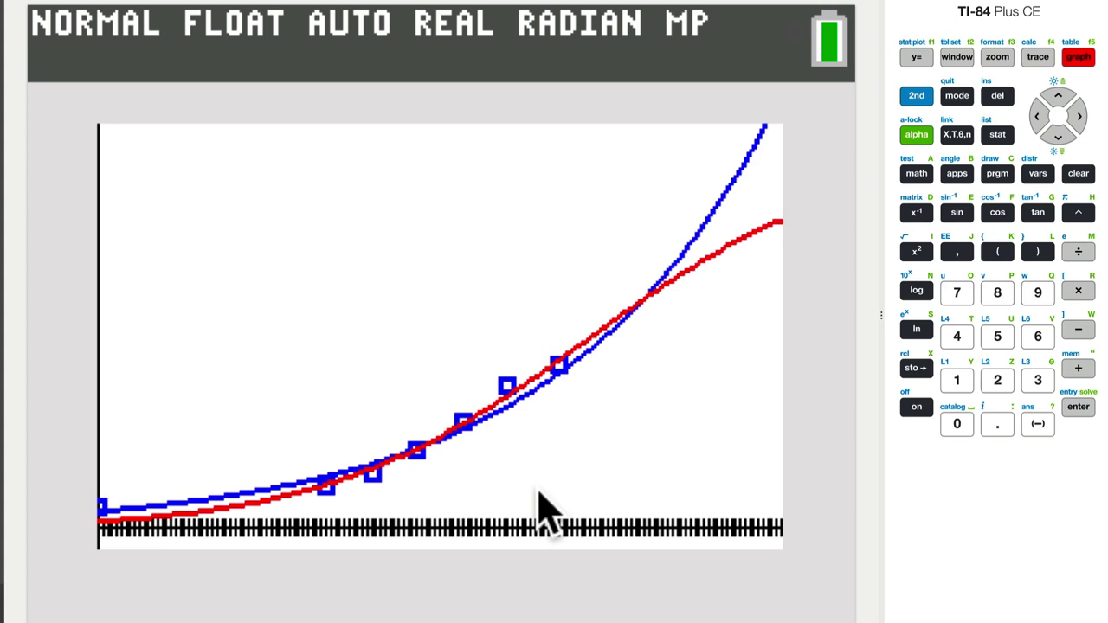
pyautogui.press('super+Tab')
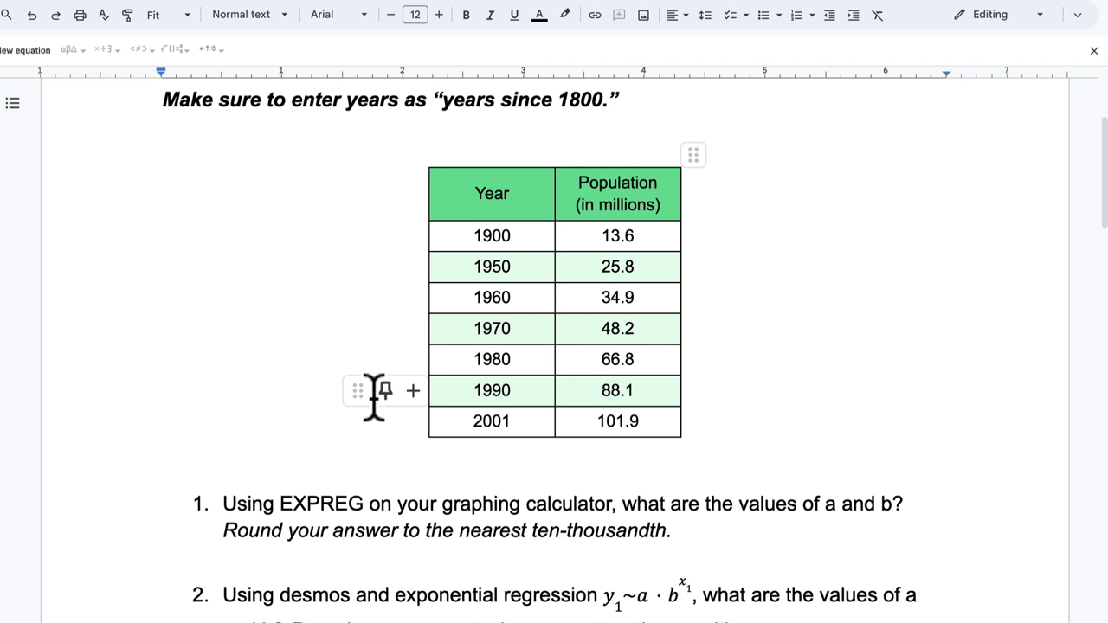
# - Highlight 'EXPREG' and 'nearest ten-thousandth' in question 1, then return to the TI-84 emulator
pyautogui.scroll(-5, 374, 395)
pyautogui.scroll(-1, 374, 395)
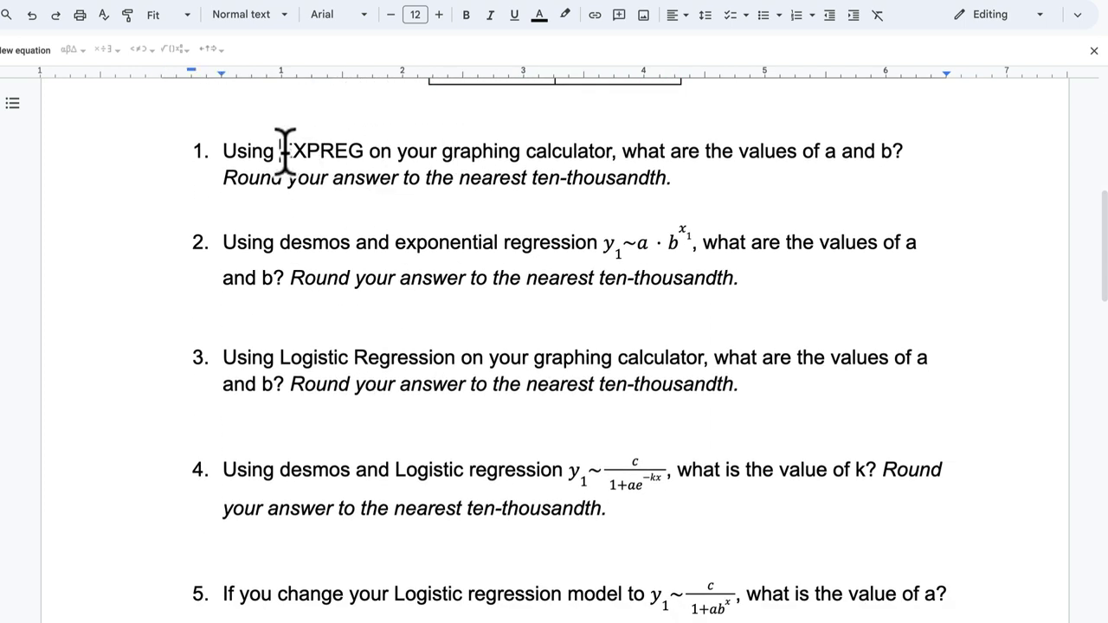
pyautogui.moveTo(280, 150); pyautogui.dragTo(359, 139)
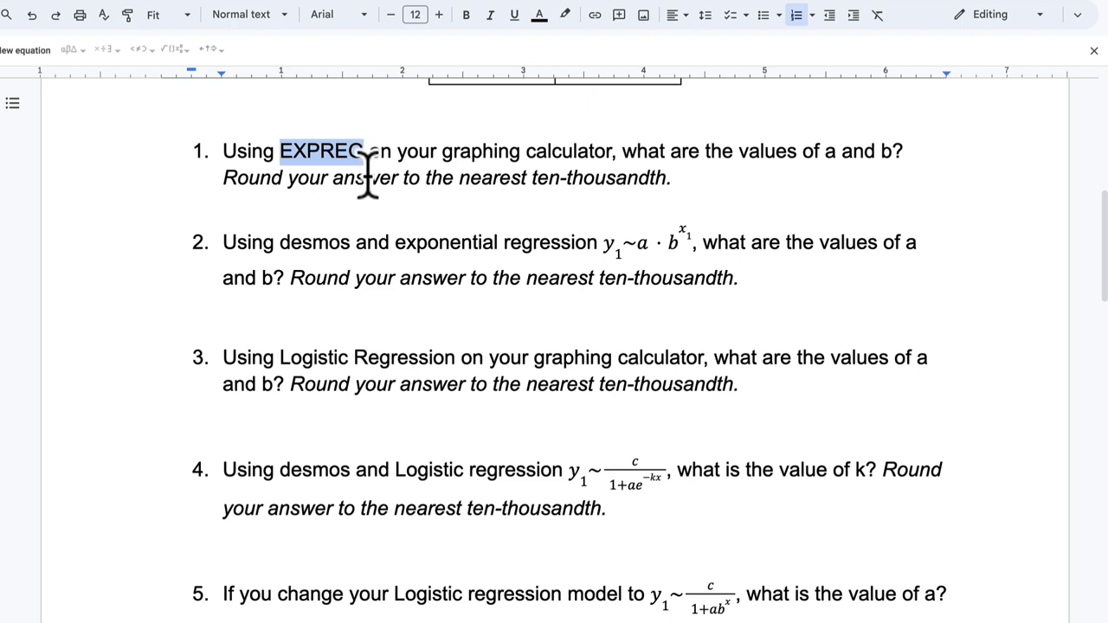
pyautogui.moveTo(459, 177); pyautogui.dragTo(660, 177)
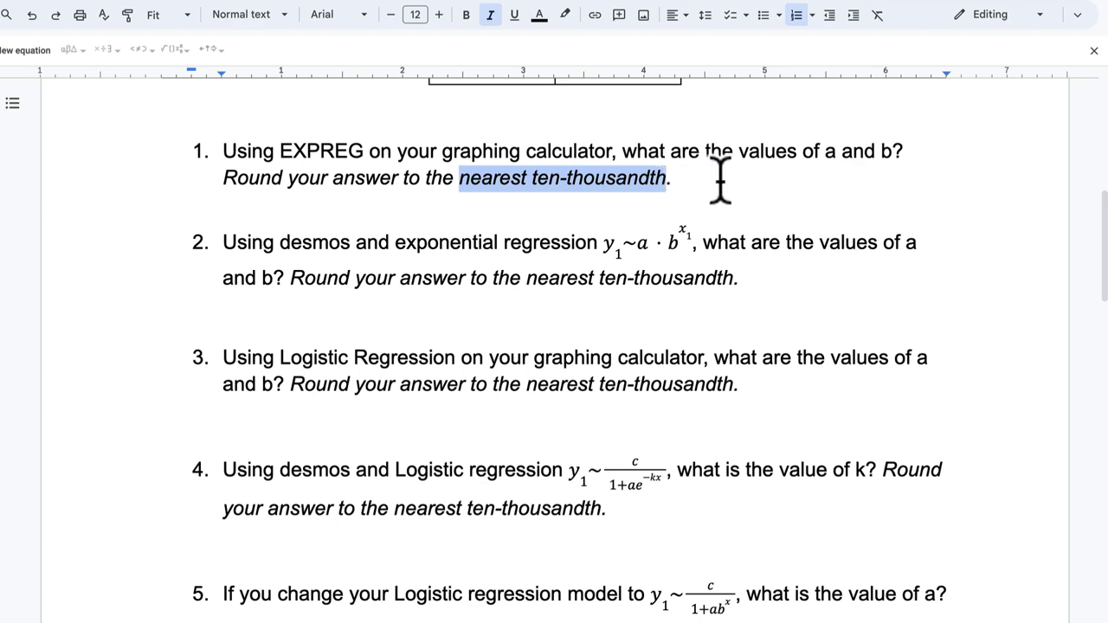
pyautogui.press('super+Tab')
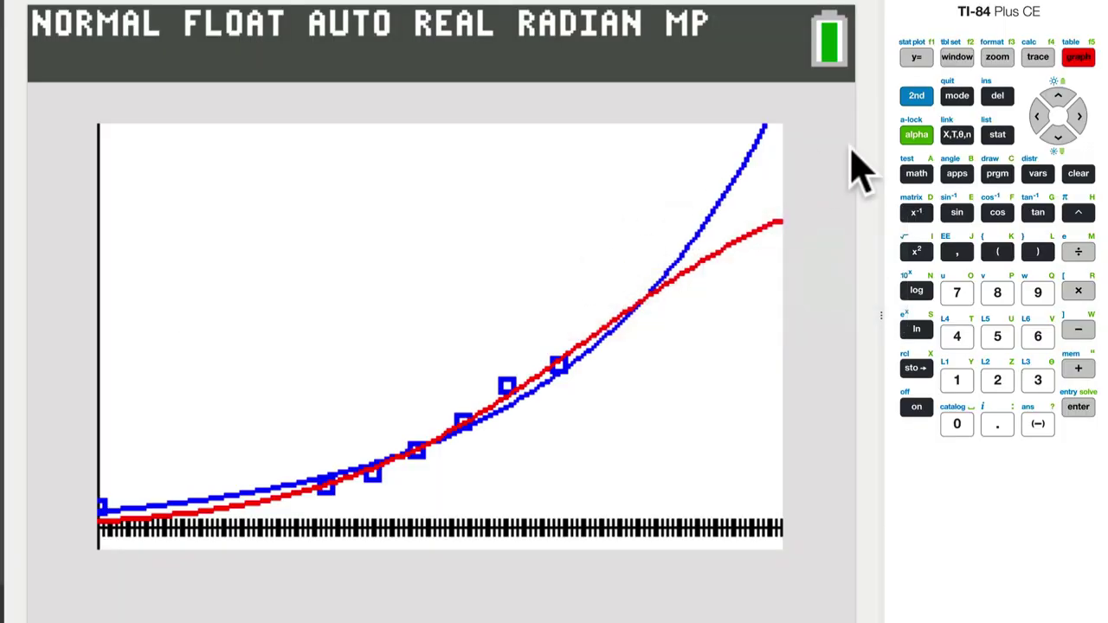
# - Scroll through the Y1 equation to read a = 1.4016943759059 and b = 1.021273…, then return to the worksheet
pyautogui.click(917, 61)
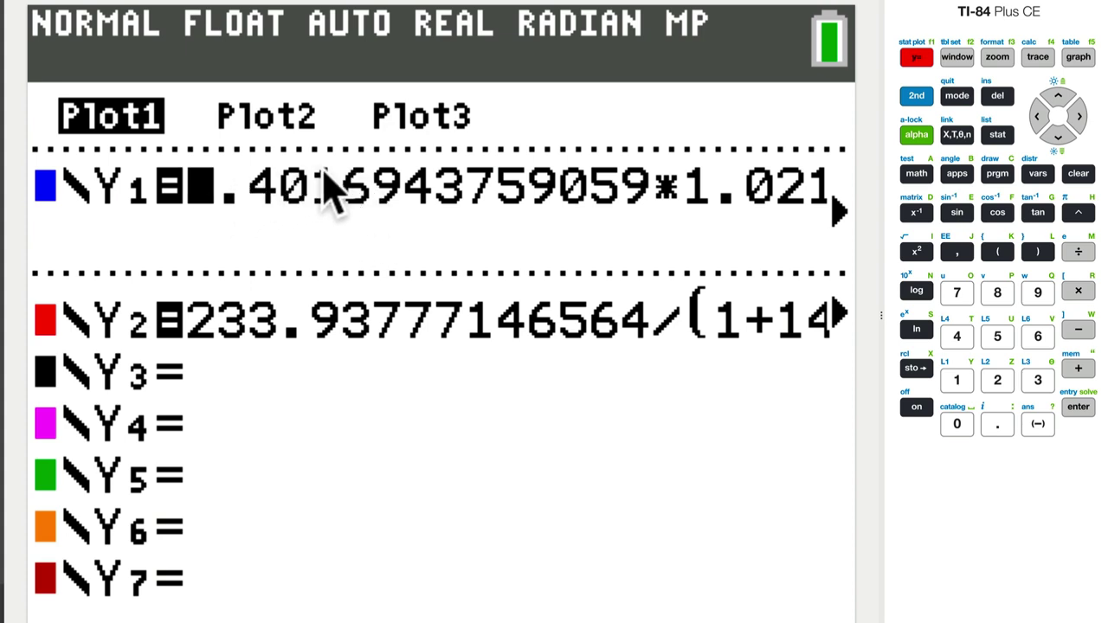
pyautogui.click(1079, 119)
pyautogui.click(1082, 122)
pyautogui.click(1082, 122)
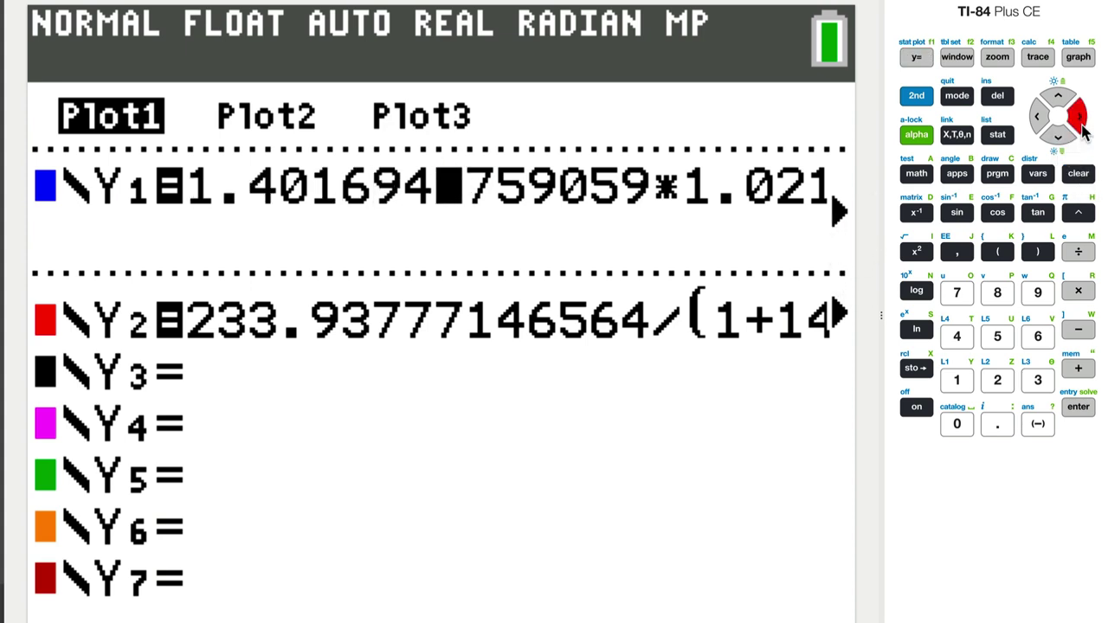
pyautogui.click(1082, 122)
pyautogui.click(1082, 122)
pyautogui.click(1082, 122)
pyautogui.click(1082, 122)
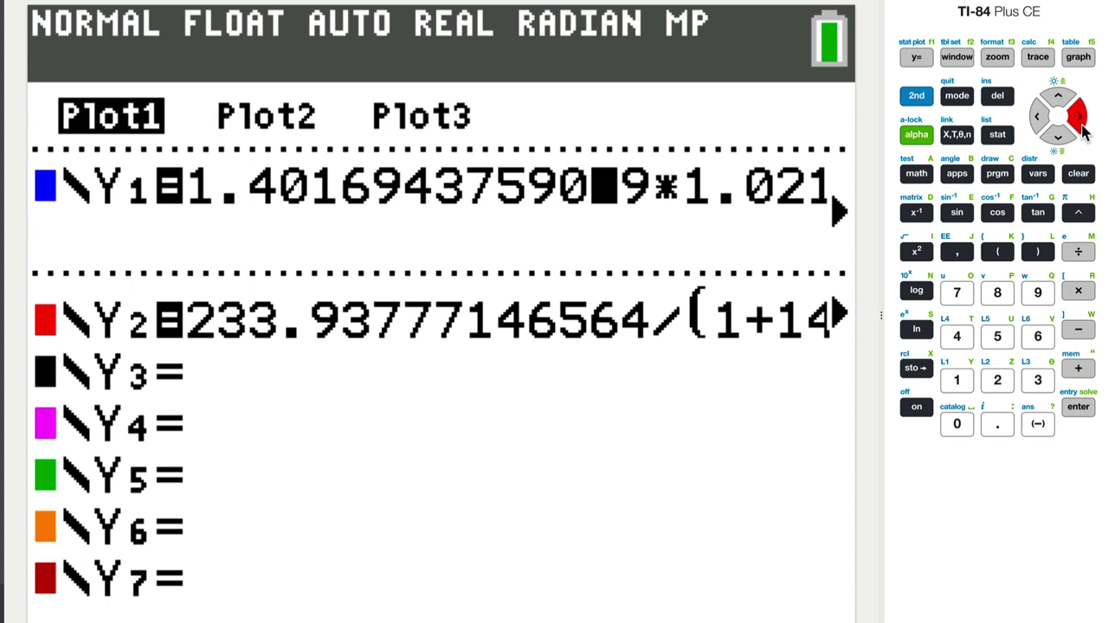
pyautogui.click(1082, 122)
pyautogui.click(1083, 123)
pyautogui.click(1082, 122)
pyautogui.click(1082, 122)
pyautogui.click(1083, 123)
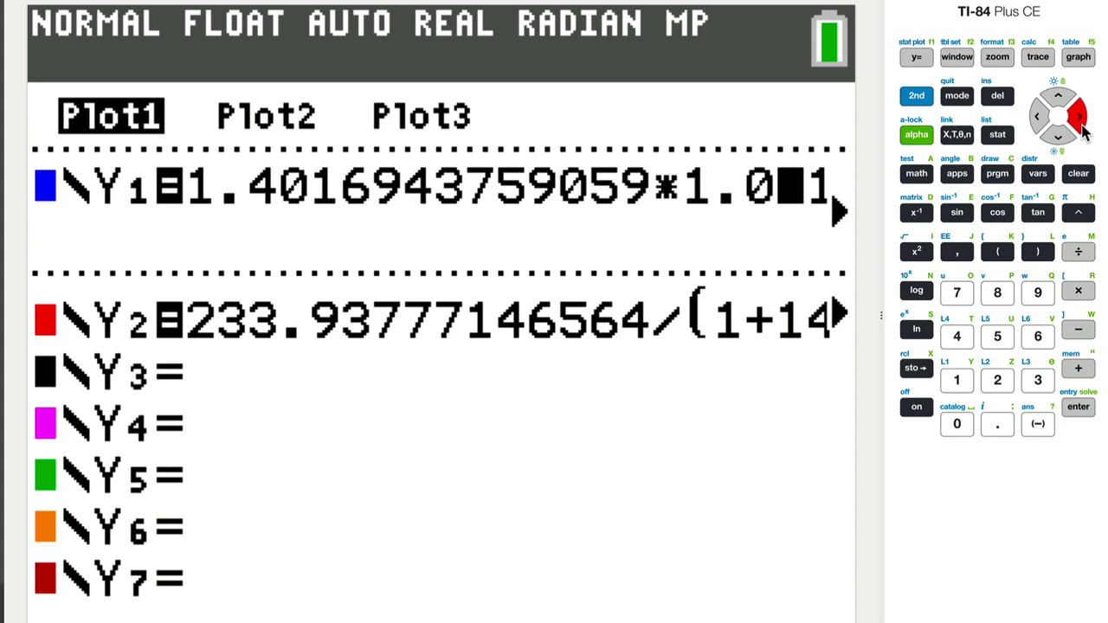
pyautogui.click(1082, 122)
pyautogui.click(1083, 122)
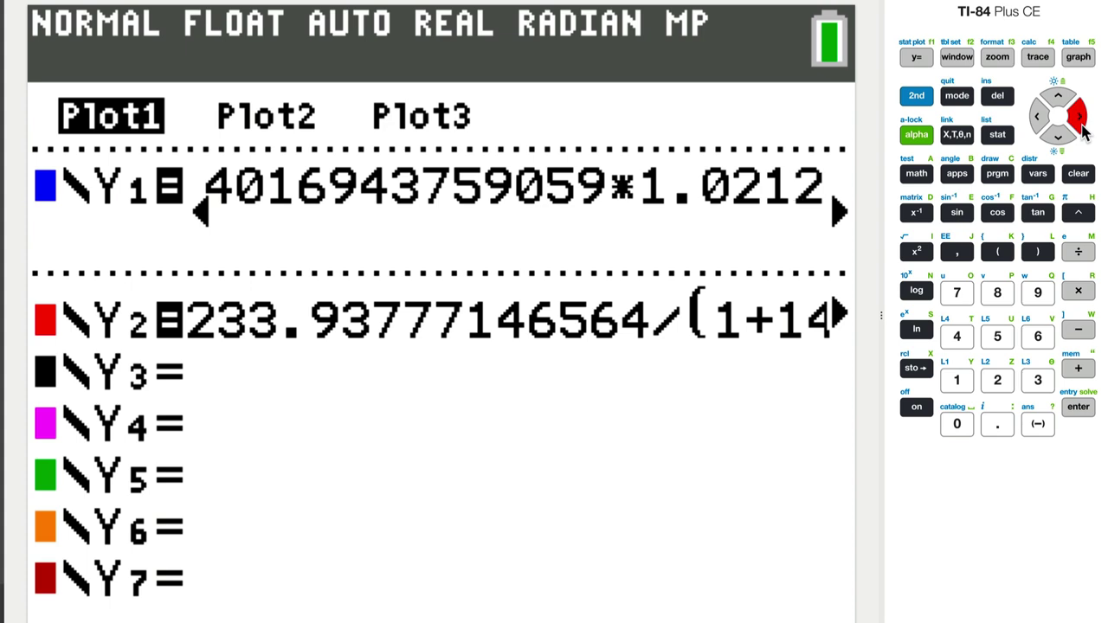
pyautogui.click(1082, 122)
pyautogui.write('7')
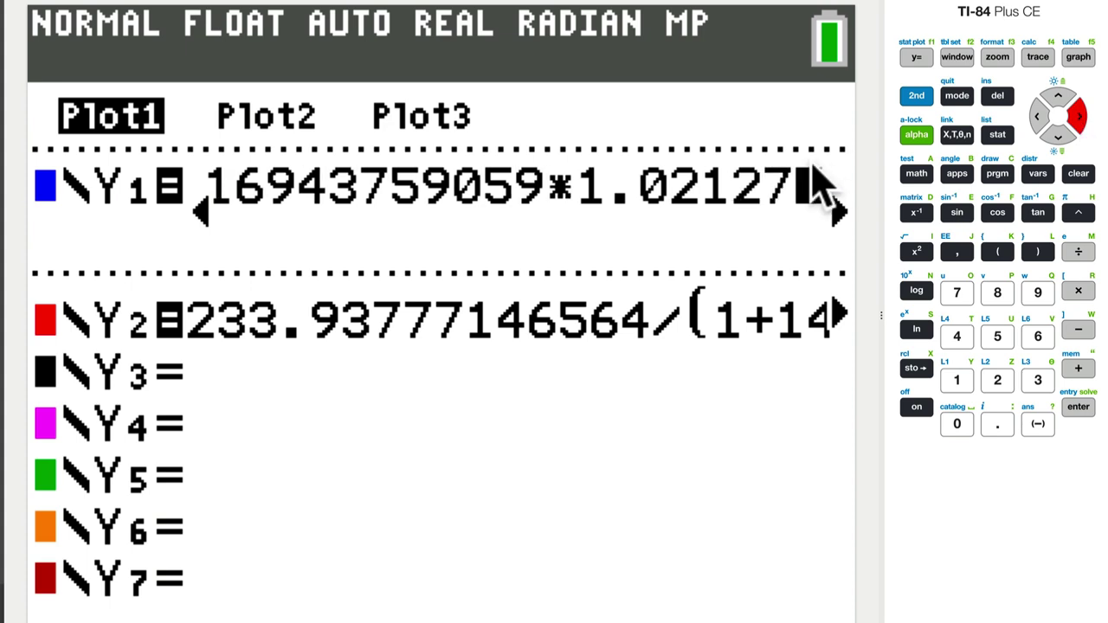
pyautogui.write('3')
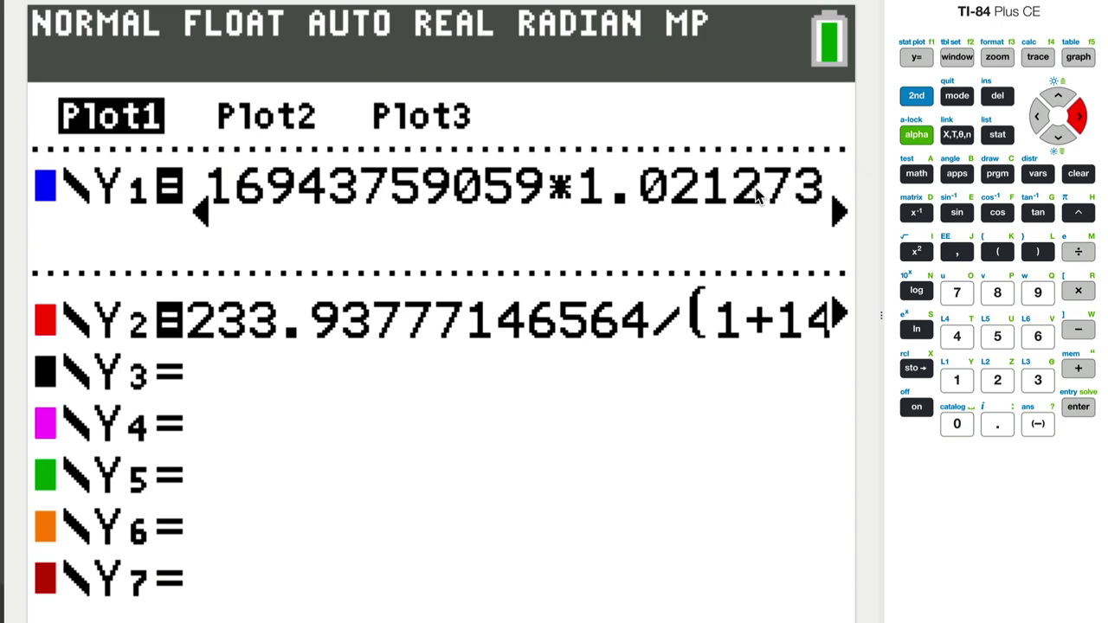
pyautogui.press('super+Tab')
# - Check the Desmos exponential fit's parameters a = 0.750632 and b = 1.02495
pyautogui.scroll(-3, 193, 381)
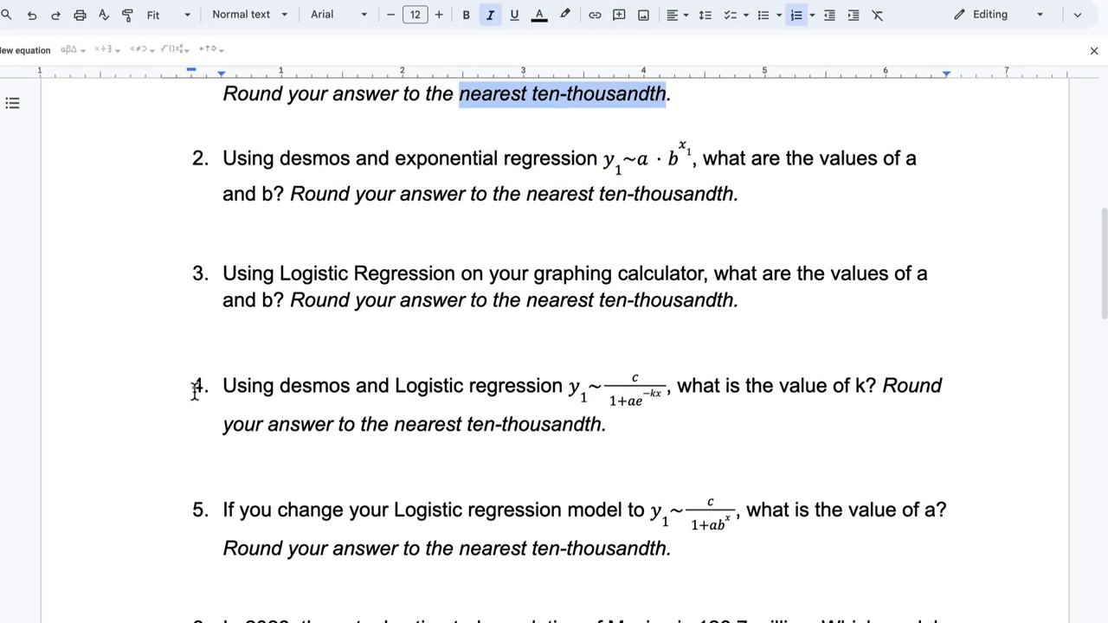
pyautogui.scroll(2, 195, 391)
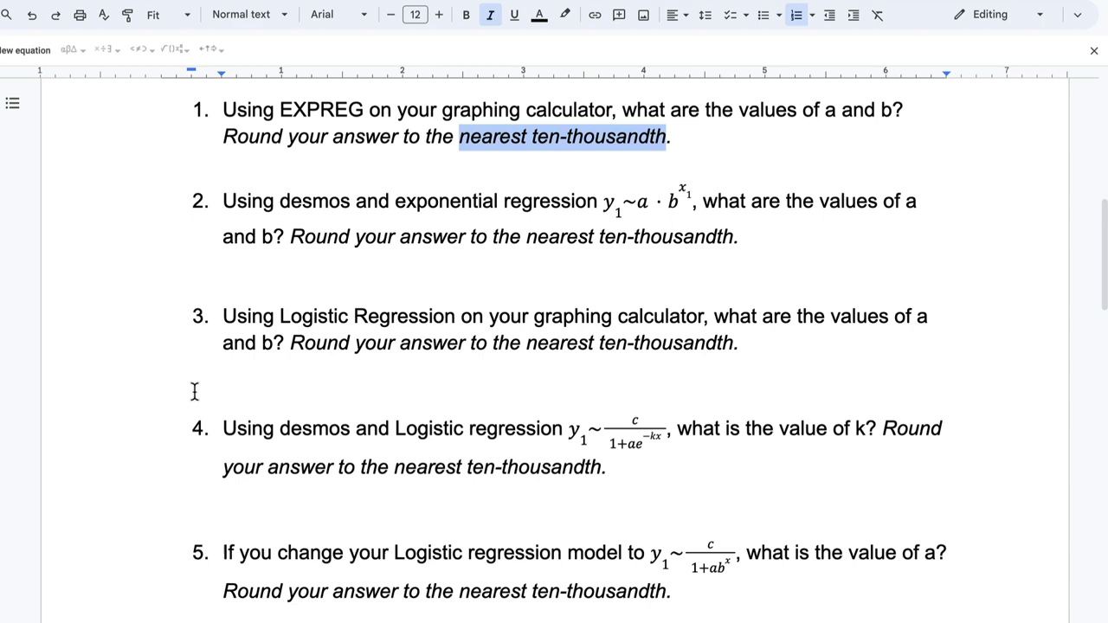
pyautogui.scroll(-3, 195, 391)
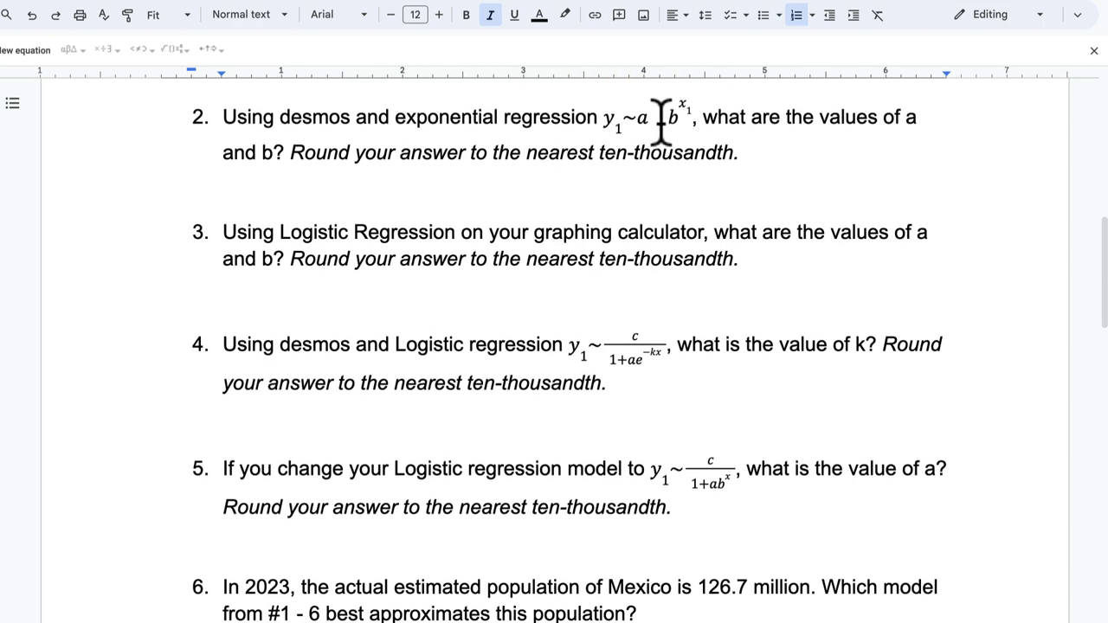
pyautogui.press('super+Tab')
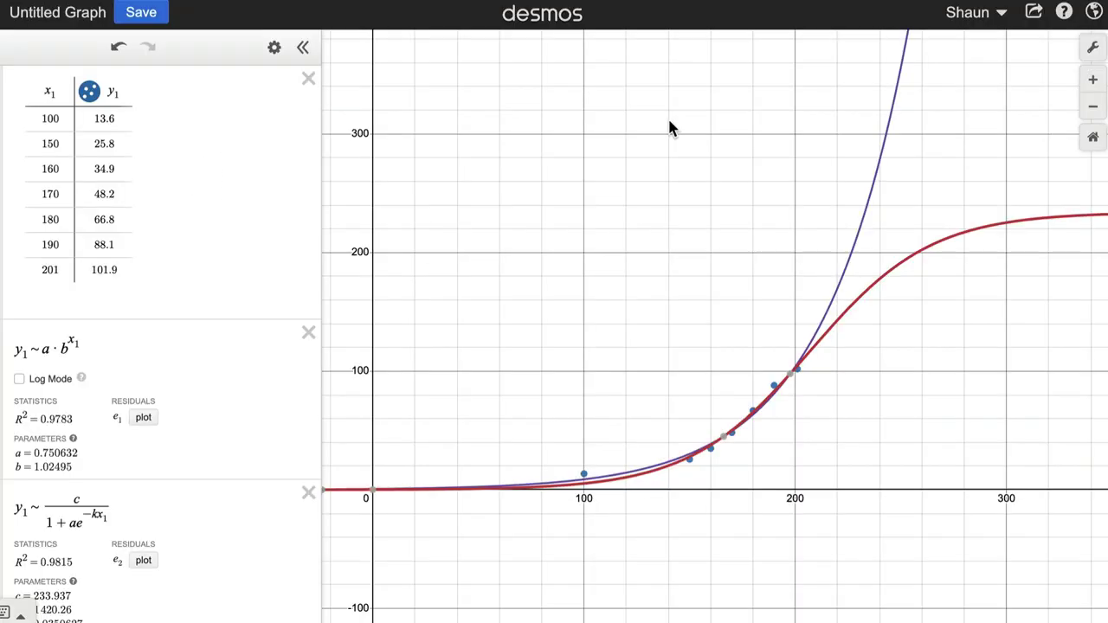
pyautogui.scroll(-3, 55, 232)
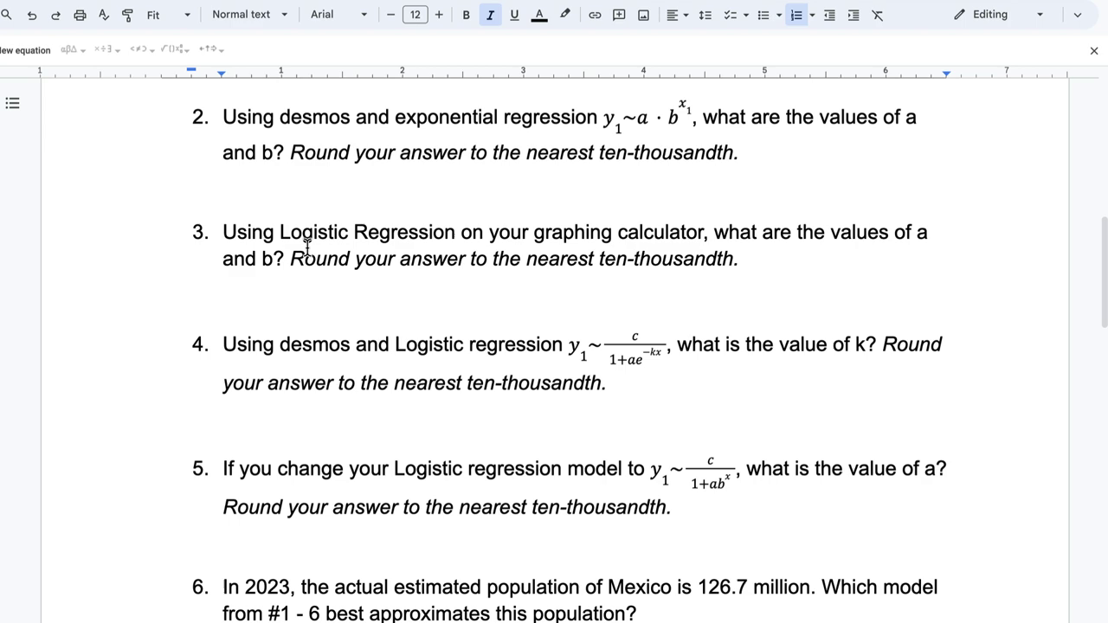
# - Scroll the worksheet to question 3 on logistic regression, then switch to the TI-84 emulator
pyautogui.scroll(-3, 332, 201)
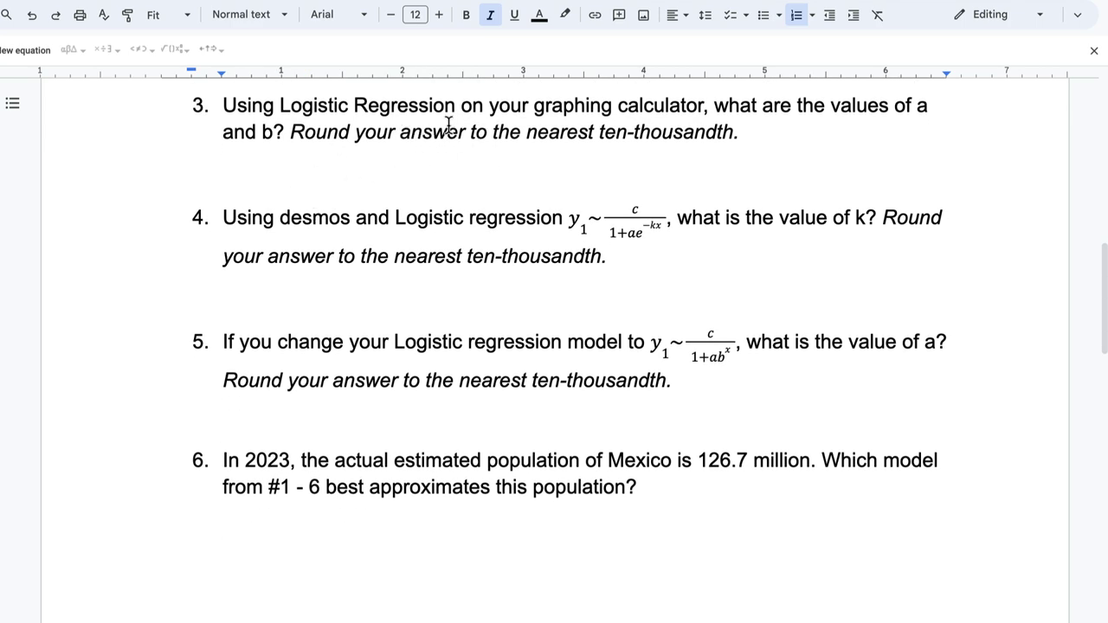
pyautogui.scroll(1, 448, 125)
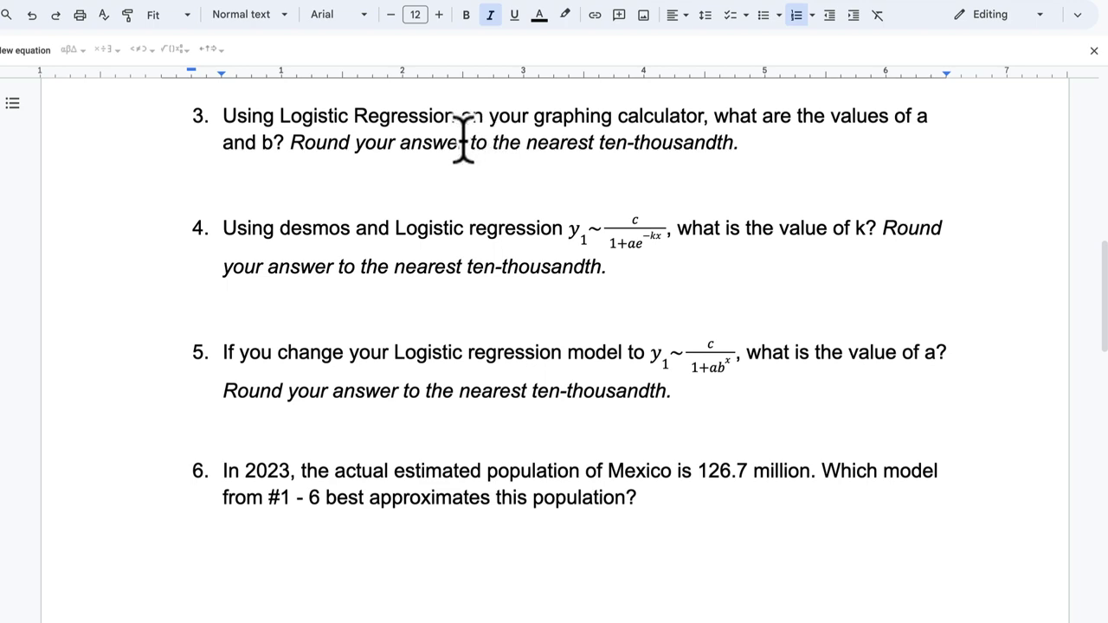
pyautogui.press('super+Tab')
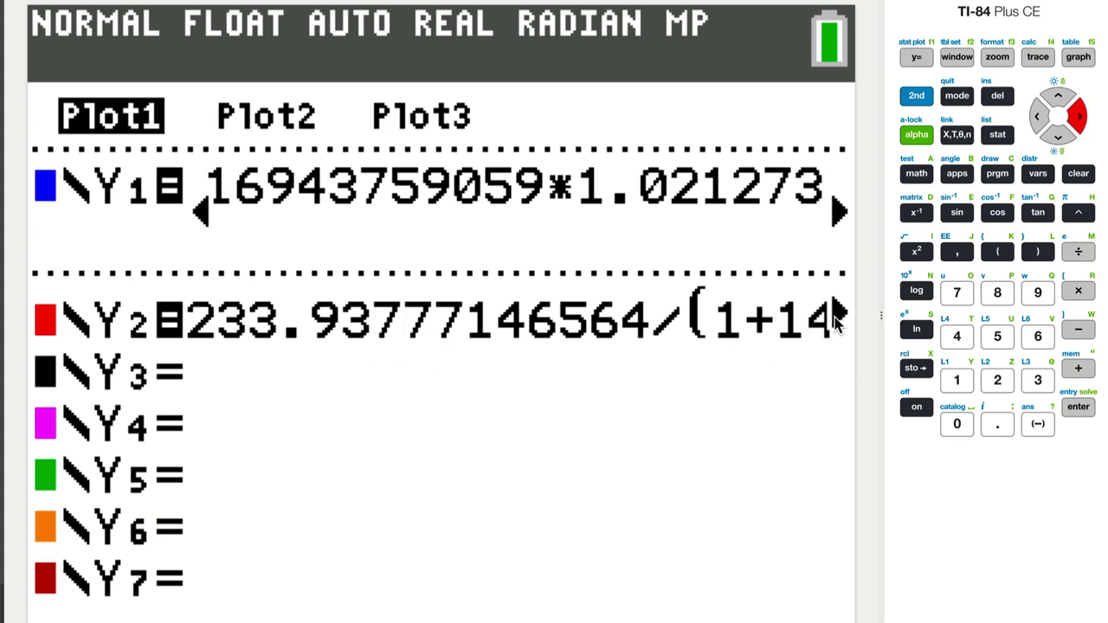
# - Scroll through Y2 to read c = 233.93777146564, a = 1420.2457325352 and exponent −0.03506257469
pyautogui.click(1058, 136)
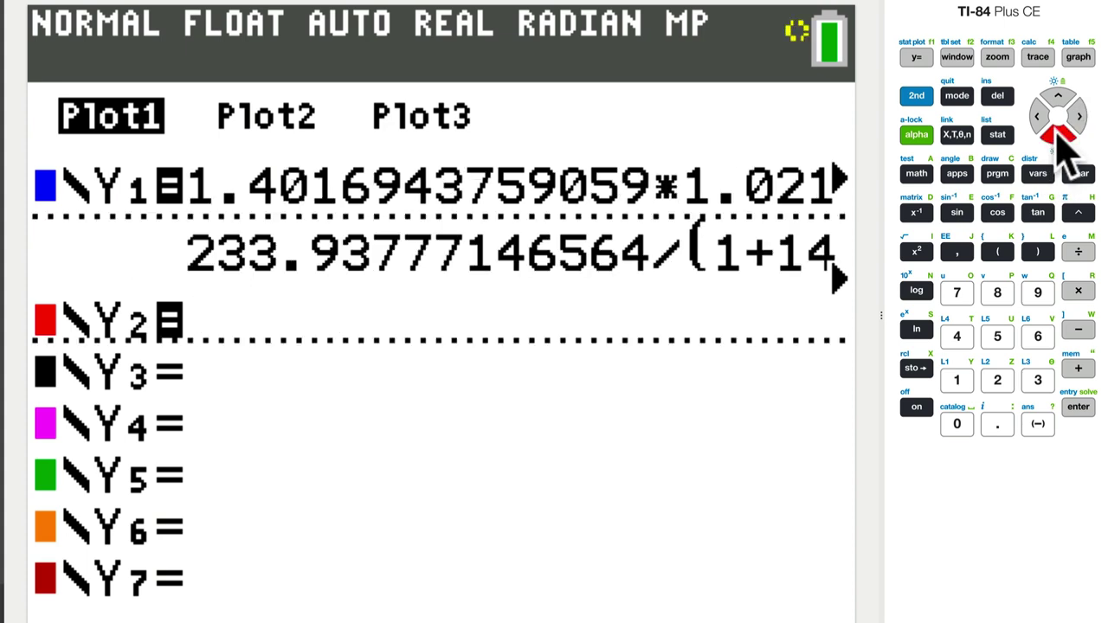
pyautogui.click(1082, 126)
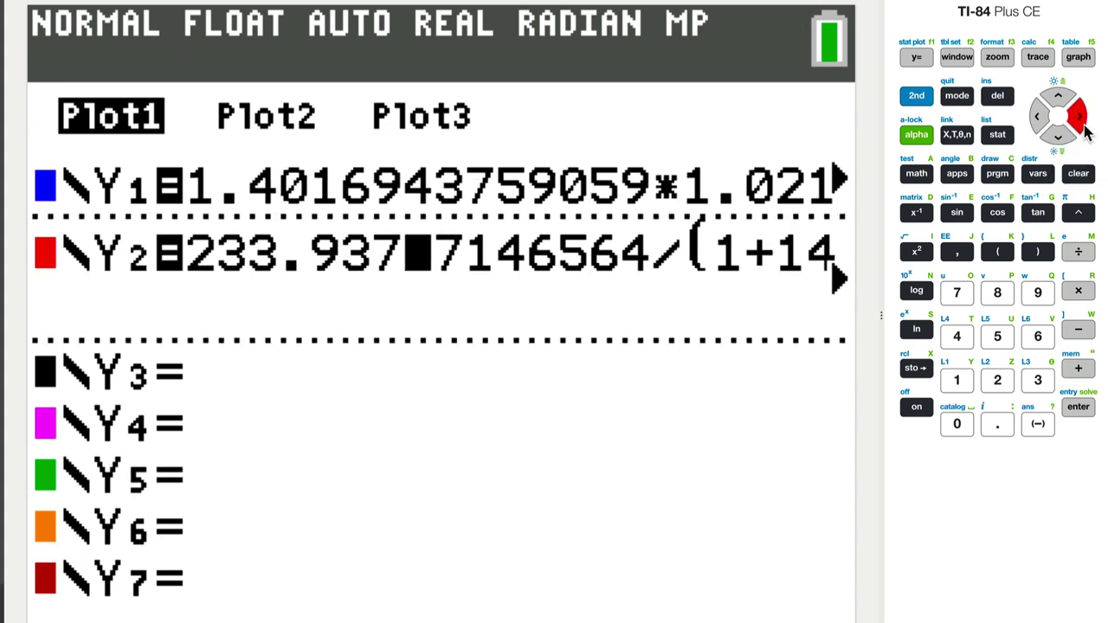
pyautogui.moveTo(1082, 126); pyautogui.dragTo(1085, 129)
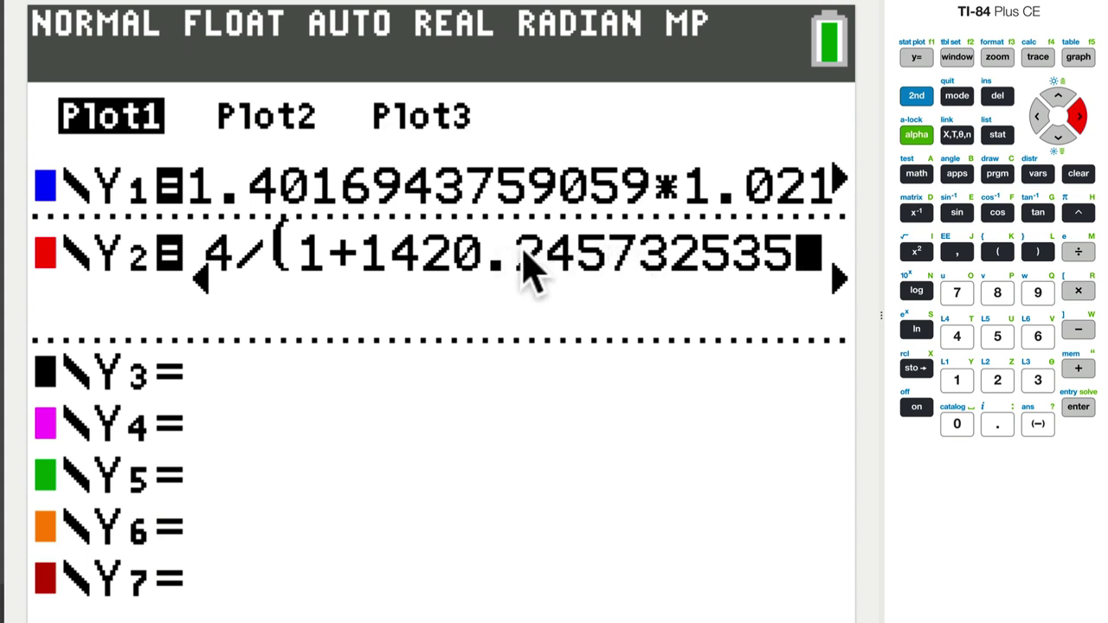
pyautogui.click(1077, 118)
pyautogui.click(1077, 118)
pyautogui.click(1077, 118)
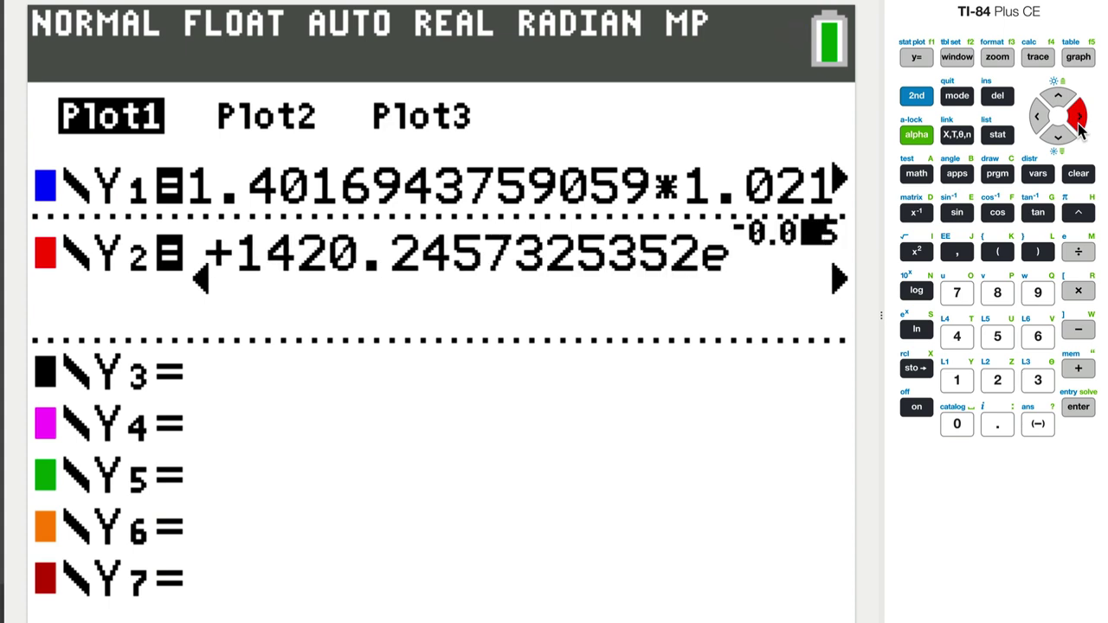
pyautogui.click(1077, 117)
pyautogui.click(1077, 118)
pyautogui.click(1077, 118)
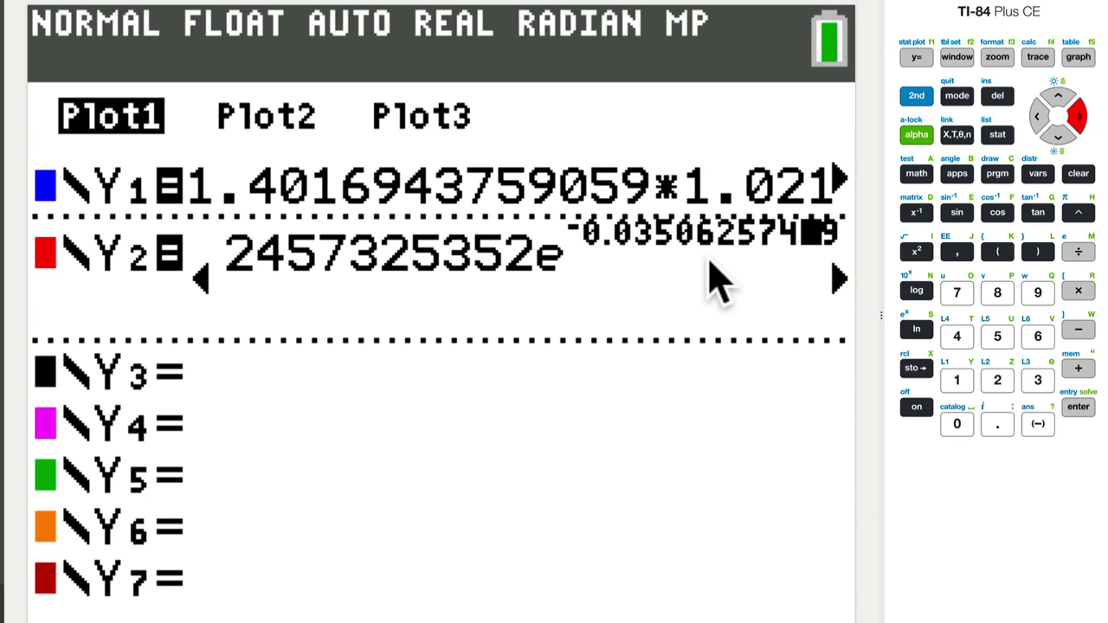
pyautogui.press('super+Tab')
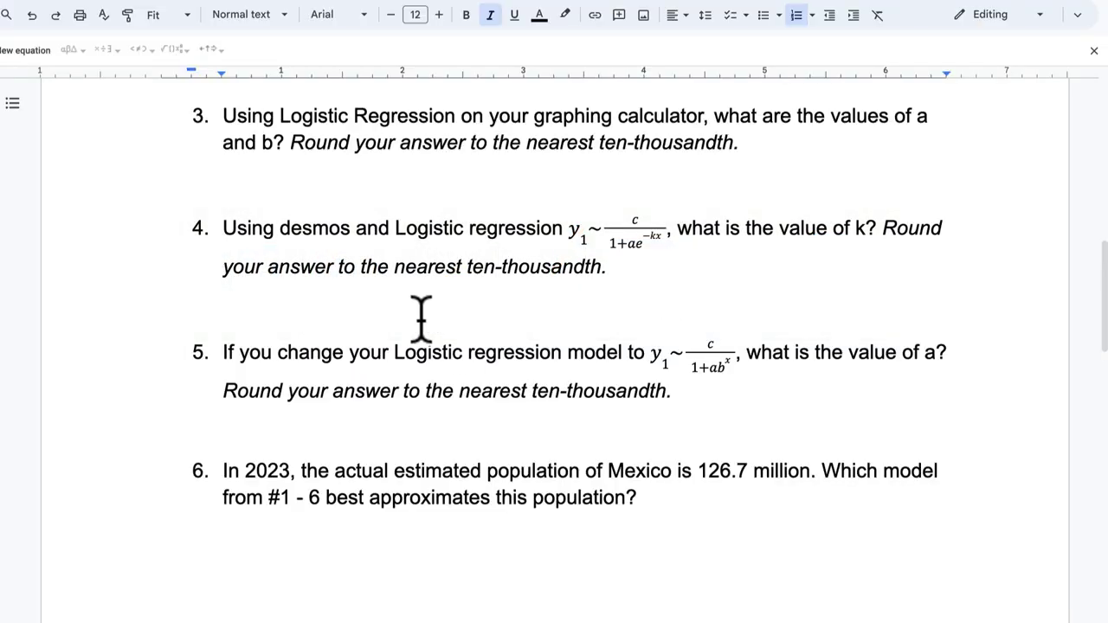
# - Highlight the logistic k value 0.0350627 in the Desmos expression list
pyautogui.scroll(-3, 421, 319)
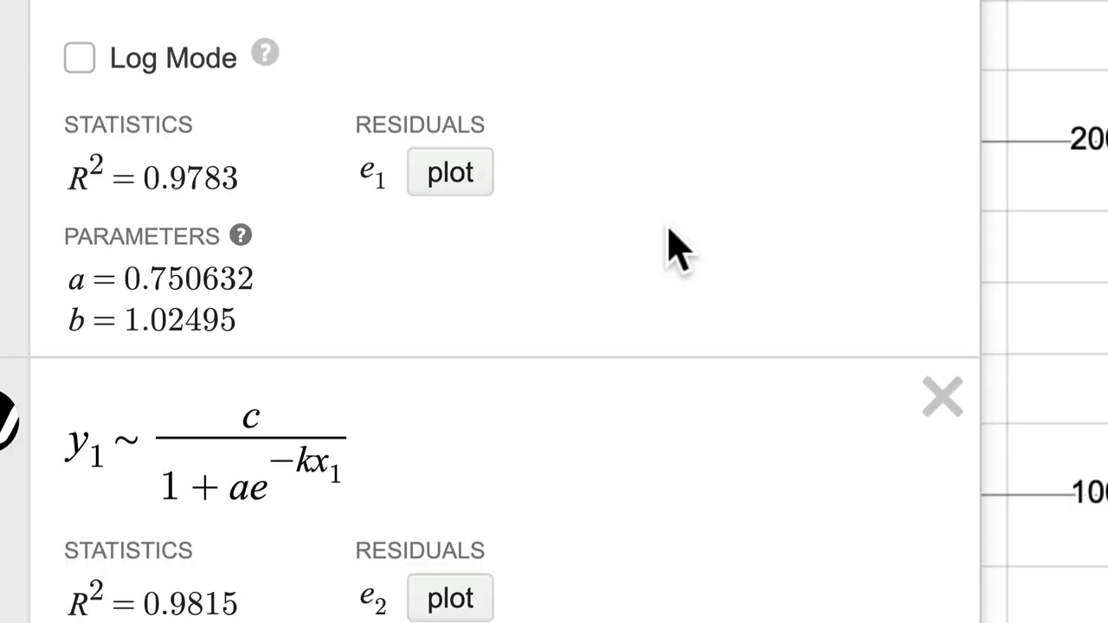
pyautogui.scroll(-3, 667, 229)
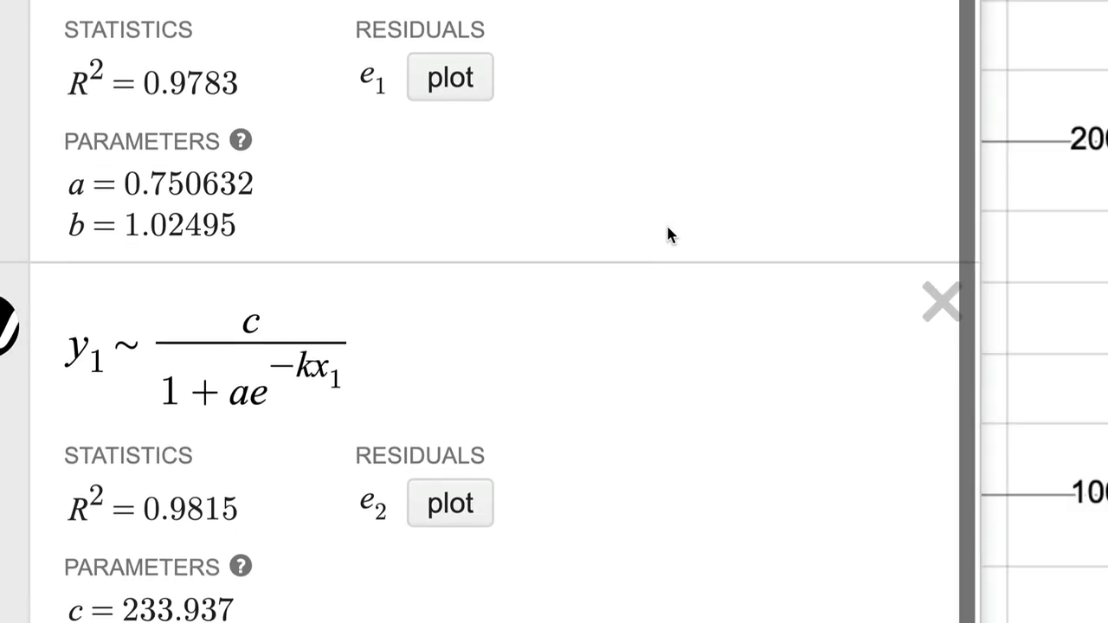
pyautogui.scroll(-1, 666, 228)
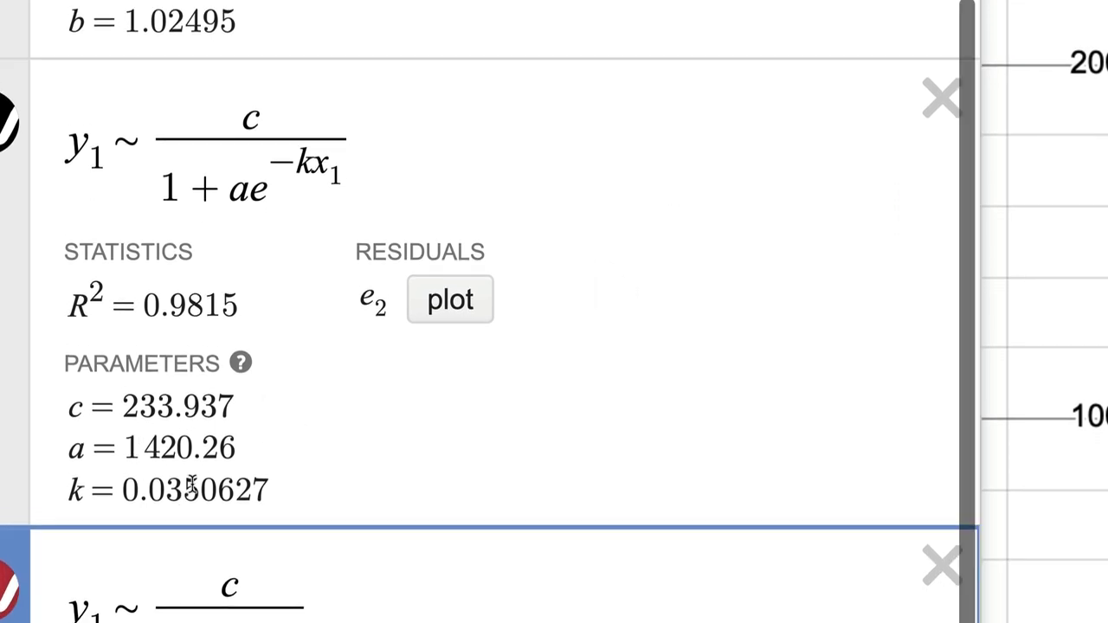
pyautogui.moveTo(153, 494); pyautogui.dragTo(219, 494)
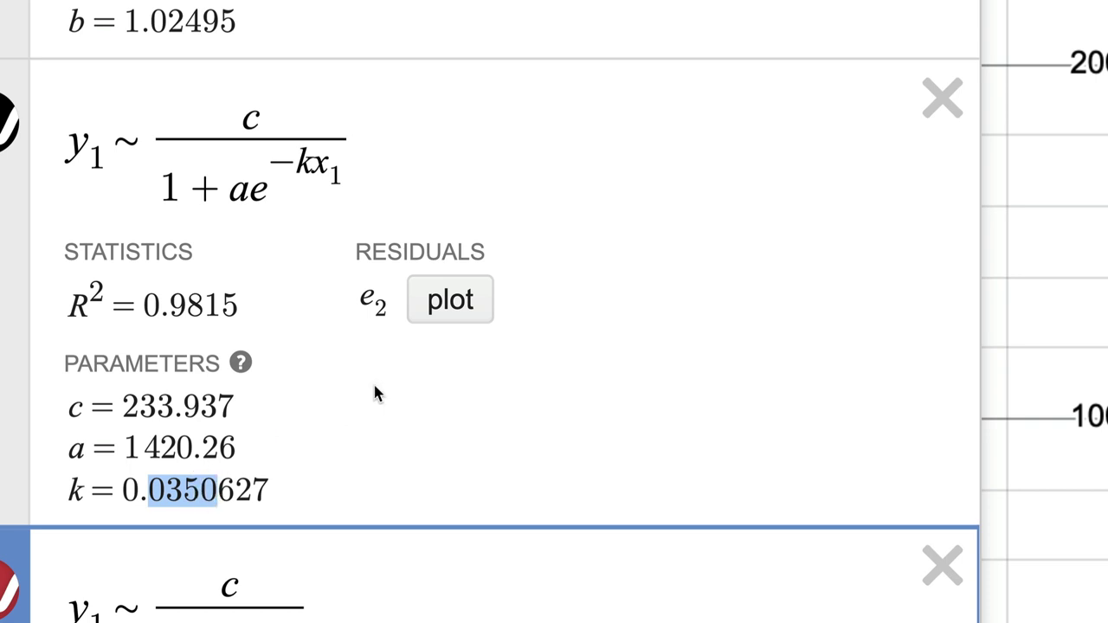
pyautogui.hotkey('alt', 'Tab')
# - Highlight a = 1420.26 in the c/(1+ab^x) fit, select the e^-kx fit, and return to the worksheet
pyautogui.scroll(-1, 547, 223)
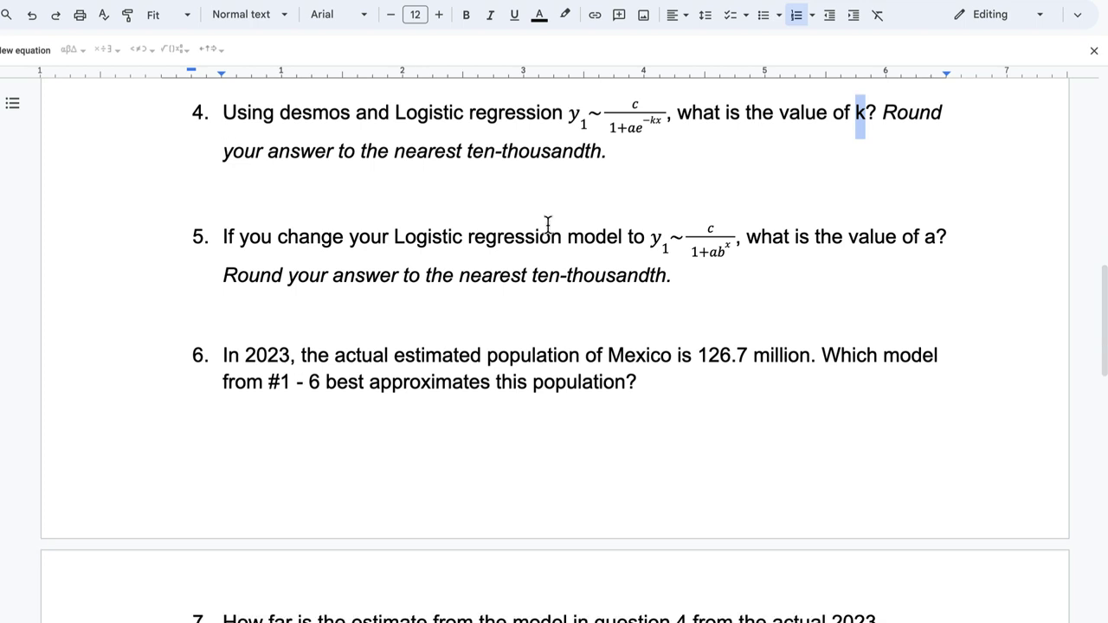
pyautogui.scroll(-2, 547, 223)
pyautogui.scroll(-2, 547, 223)
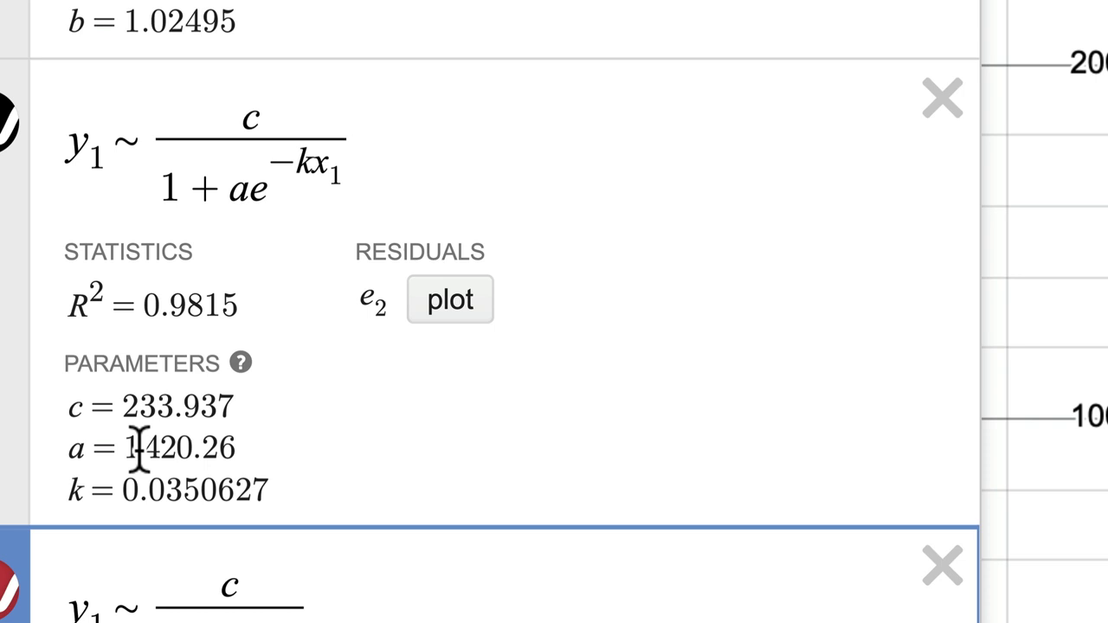
pyautogui.moveTo(123, 447)
pyautogui.mouseDown()
pyautogui.moveTo(246, 449)
pyautogui.moveTo(124, 467)
pyautogui.mouseUp()
pyautogui.scroll(-5, 247, 449)
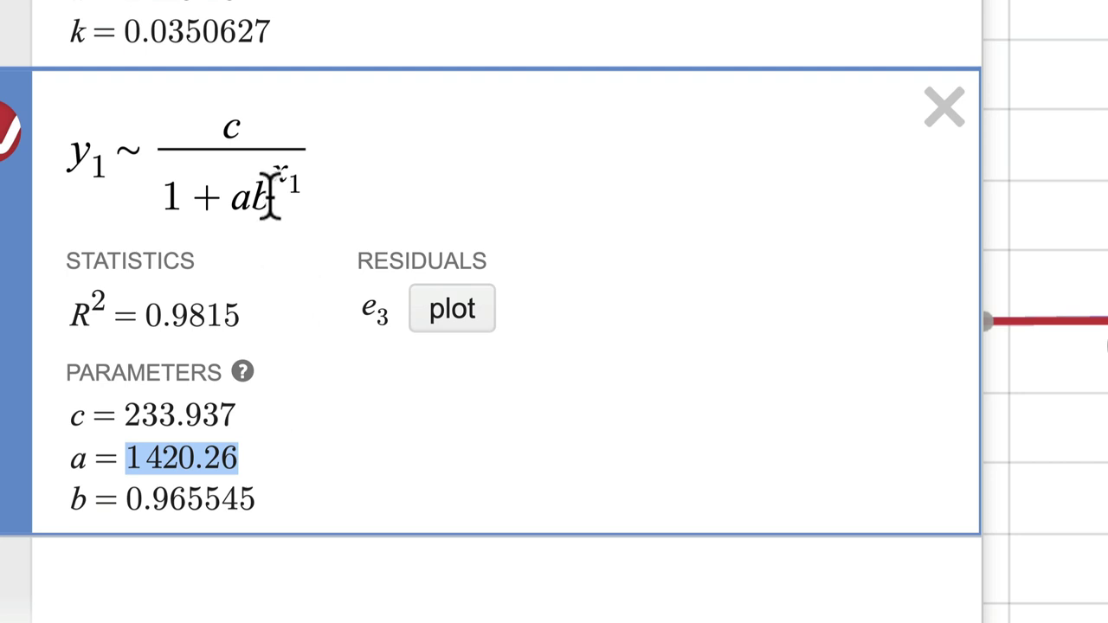
pyautogui.scroll(4, 270, 198)
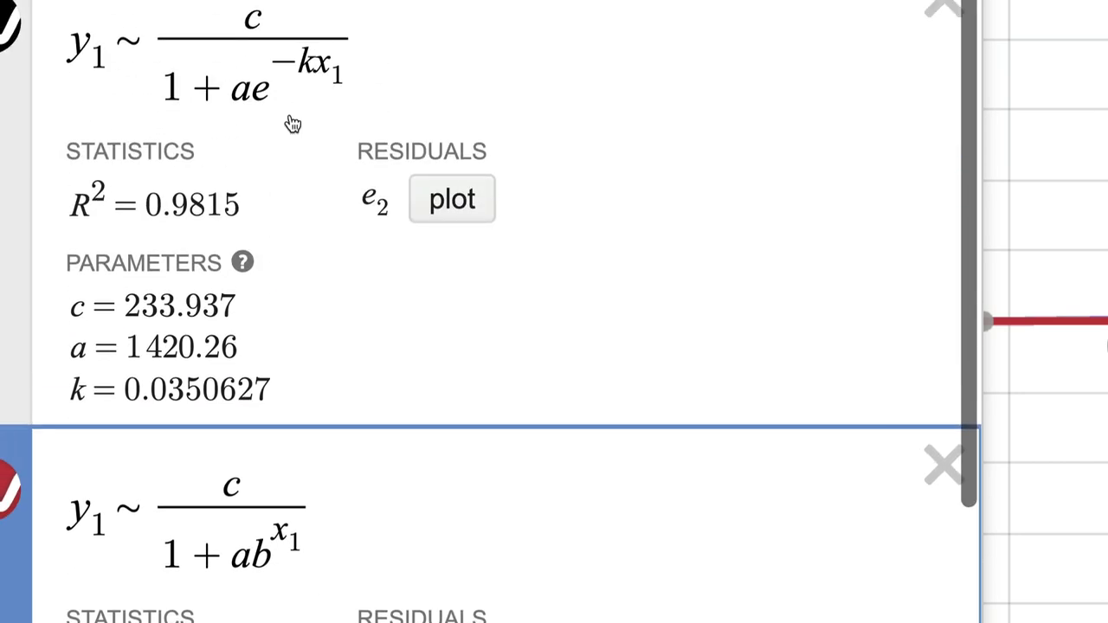
pyautogui.click(271, 100)
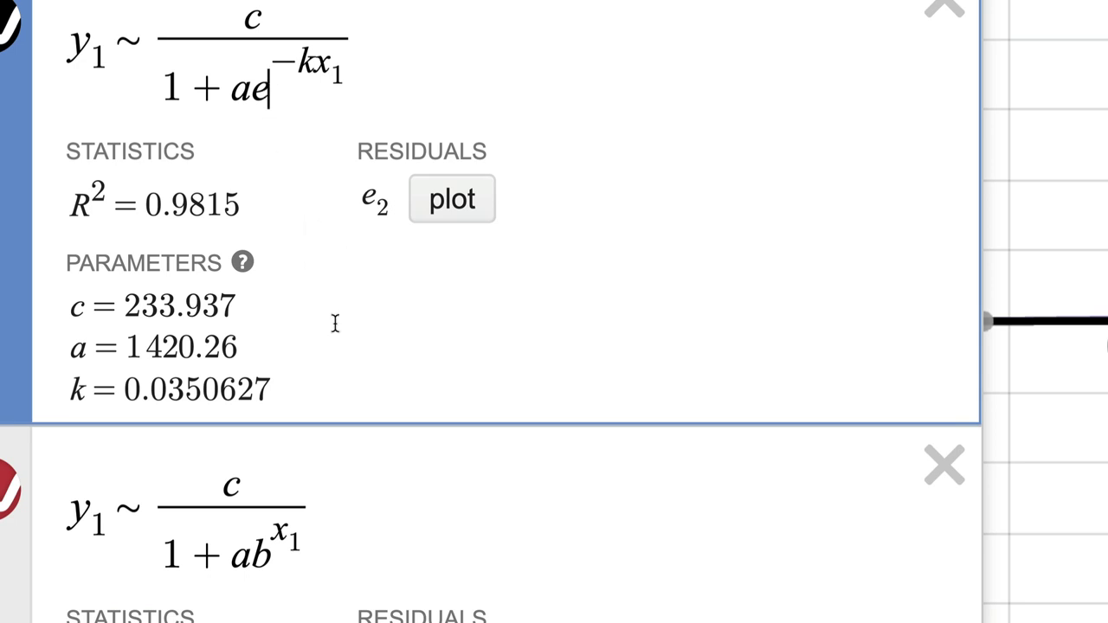
pyautogui.scroll(-4, 318, 363)
pyautogui.press('super+Tab')
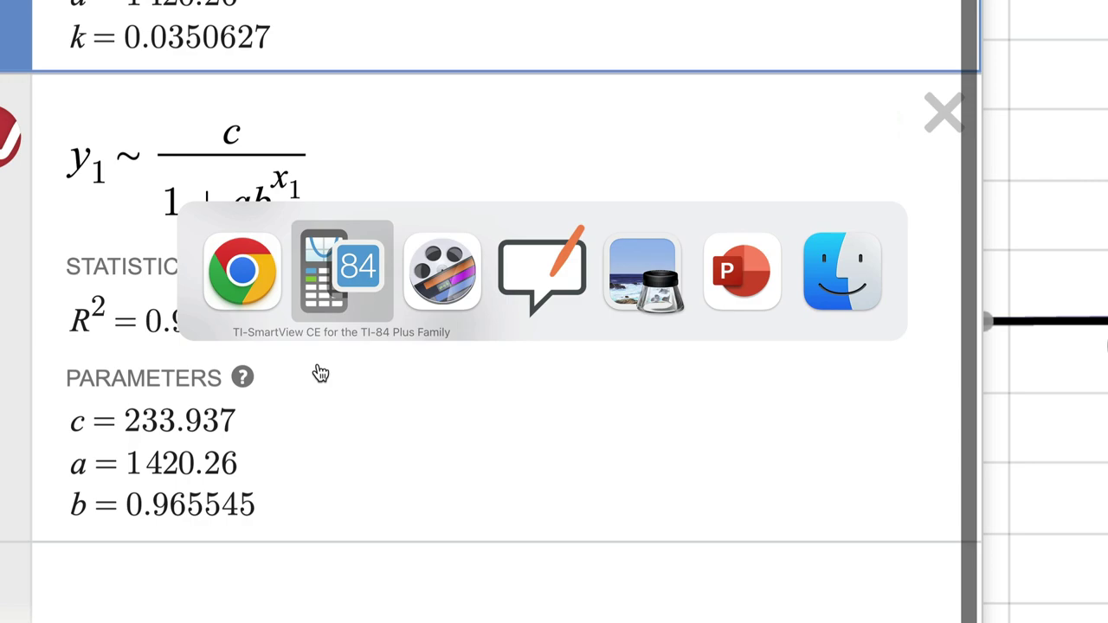
pyautogui.press('super+Tab')
pyautogui.press('super+Tab')
pyautogui.press('super+Tab')
pyautogui.press('super+Tab')
pyautogui.press('super+Tab')
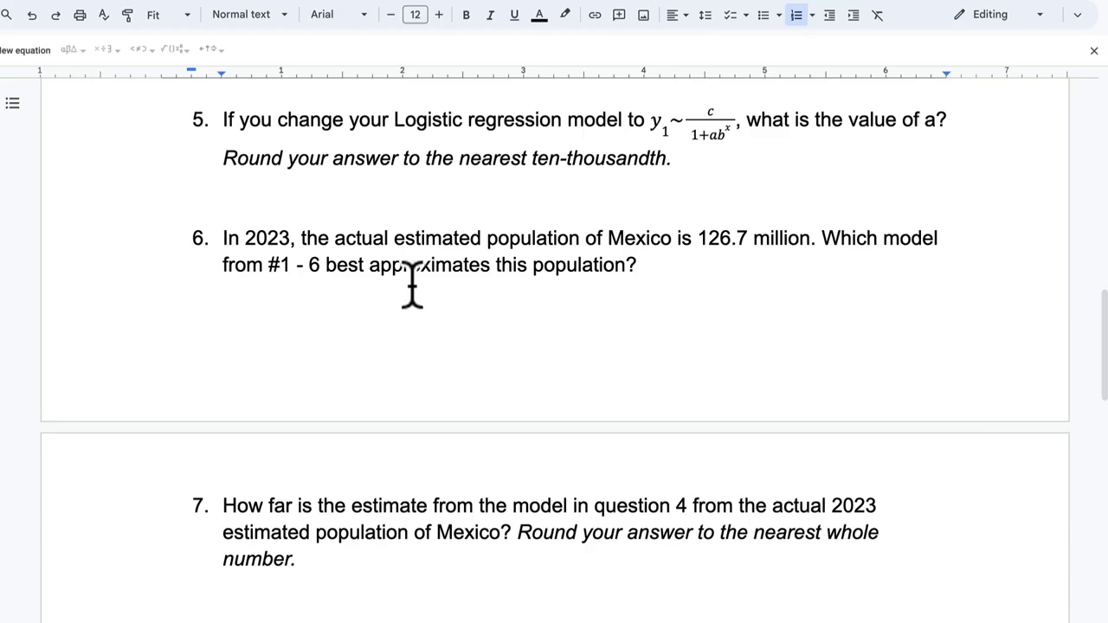
# - Highlight question 6 and its values 2023 and 126.7, undoing a stray keystroke, then switch to the TI-84 emulator
pyautogui.scroll(-3, 411, 284)
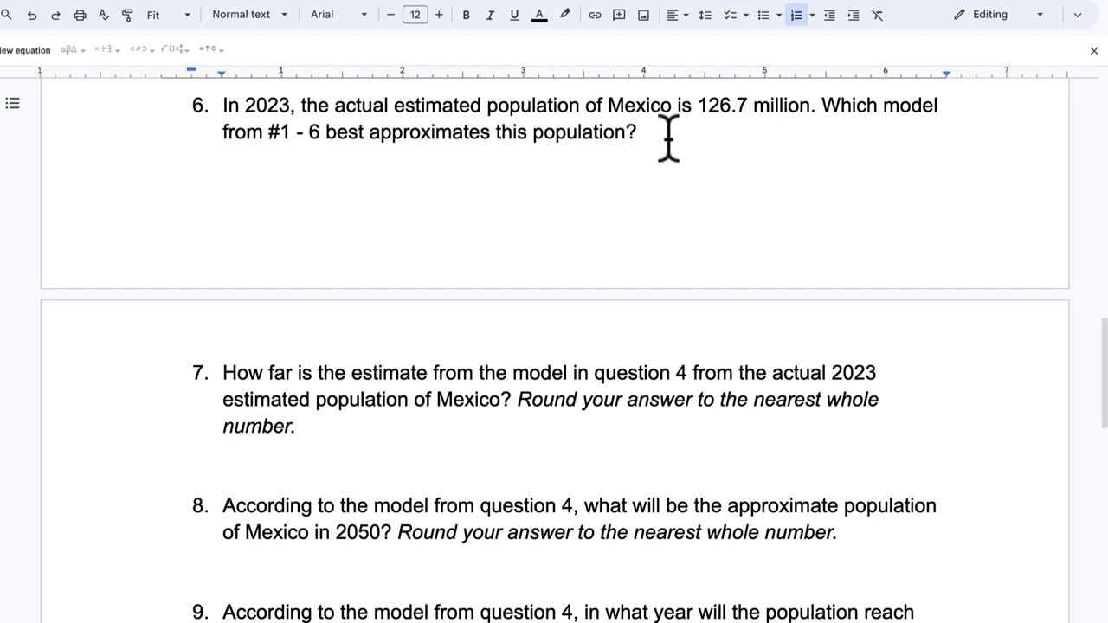
pyautogui.moveTo(667, 136); pyautogui.dragTo(823, 105)
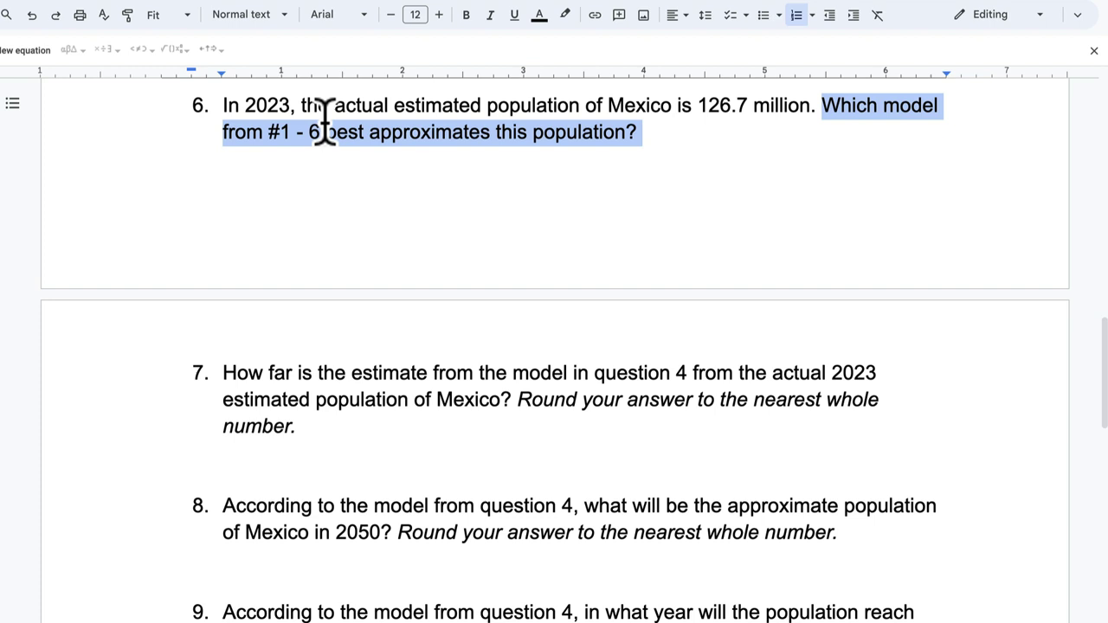
pyautogui.moveTo(245, 106); pyautogui.dragTo(294, 104)
pyautogui.moveTo(697, 105); pyautogui.dragTo(753, 105)
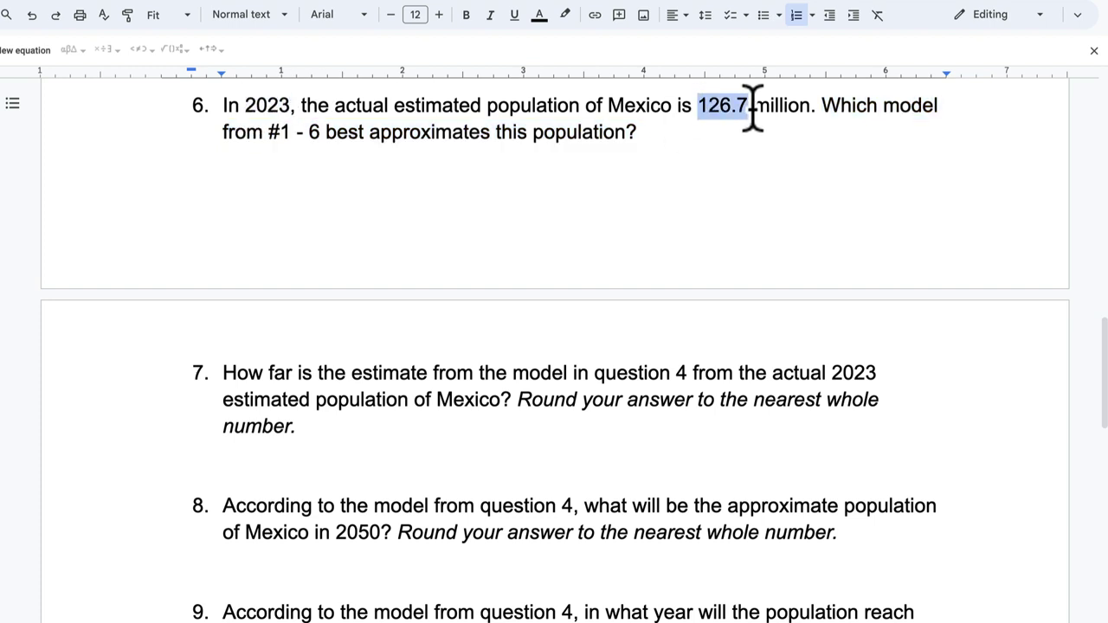
pyautogui.write('`')
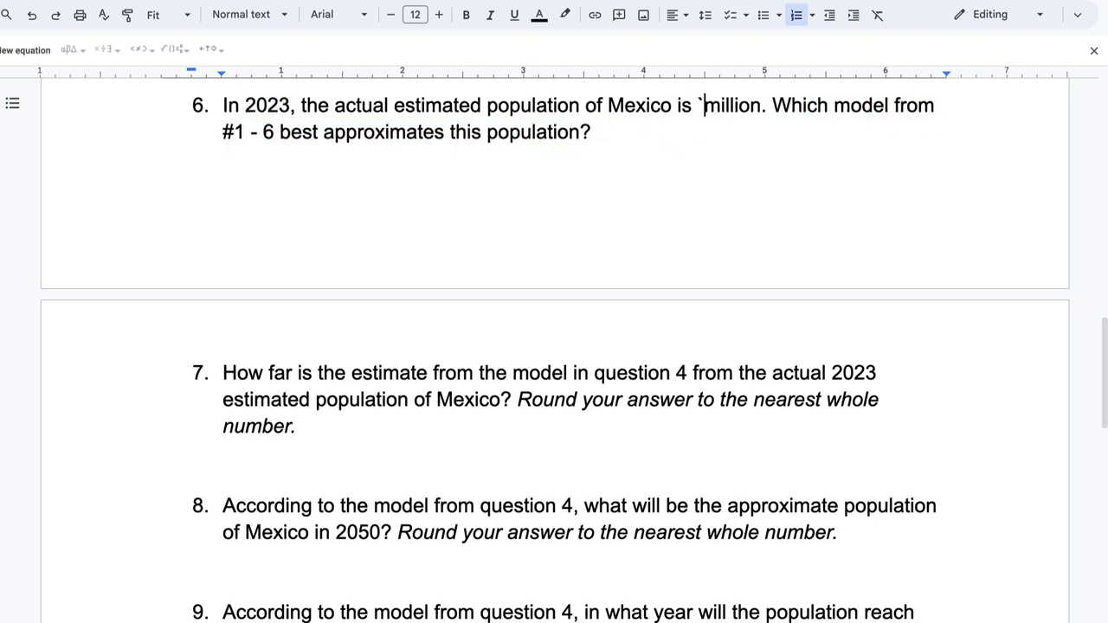
pyautogui.hotkey('ctrl', 'z')
pyautogui.click(692, 127)
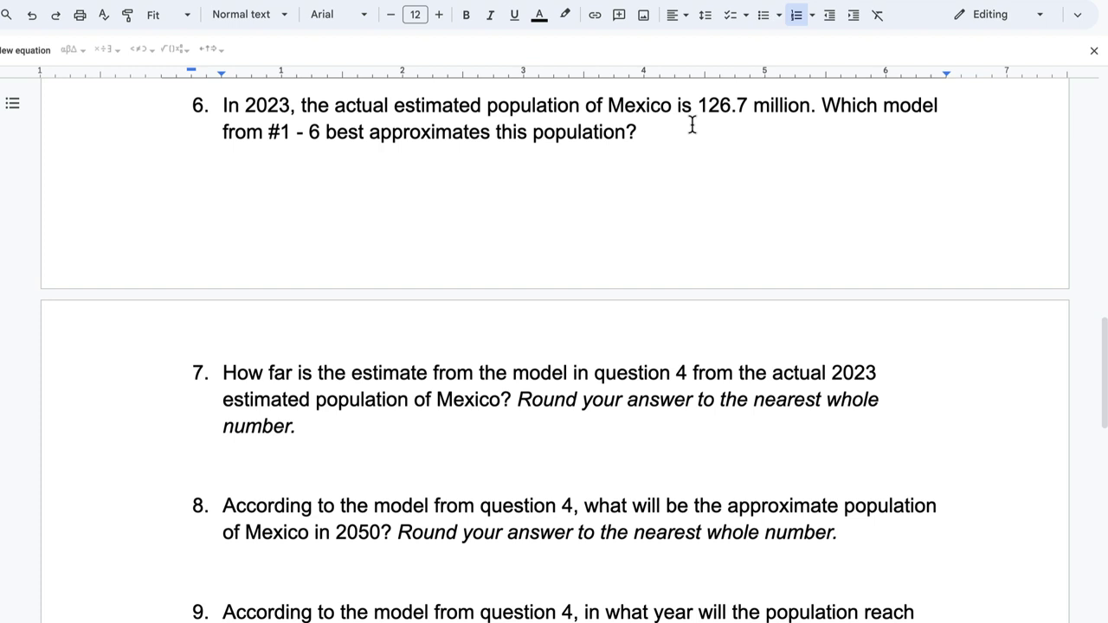
pyautogui.moveTo(246, 104); pyautogui.dragTo(289, 105)
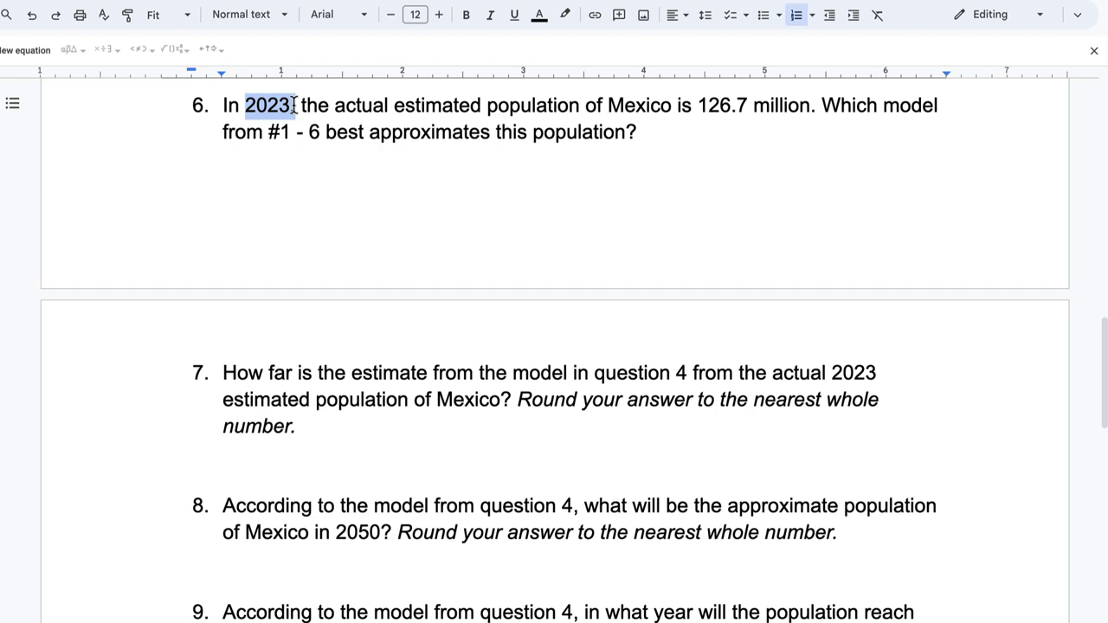
pyautogui.press('super+Tab')
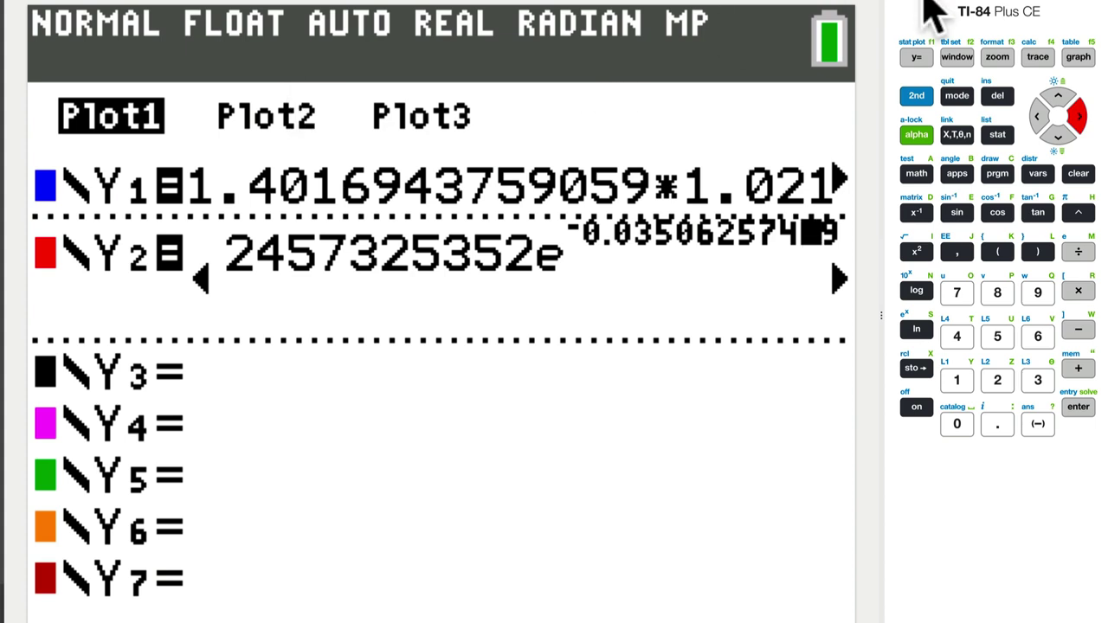
# - Graph both models and evaluate at X = 223, giving 153.21742 for the exponential Y1
pyautogui.click(916, 57)
pyautogui.click(1078, 57)
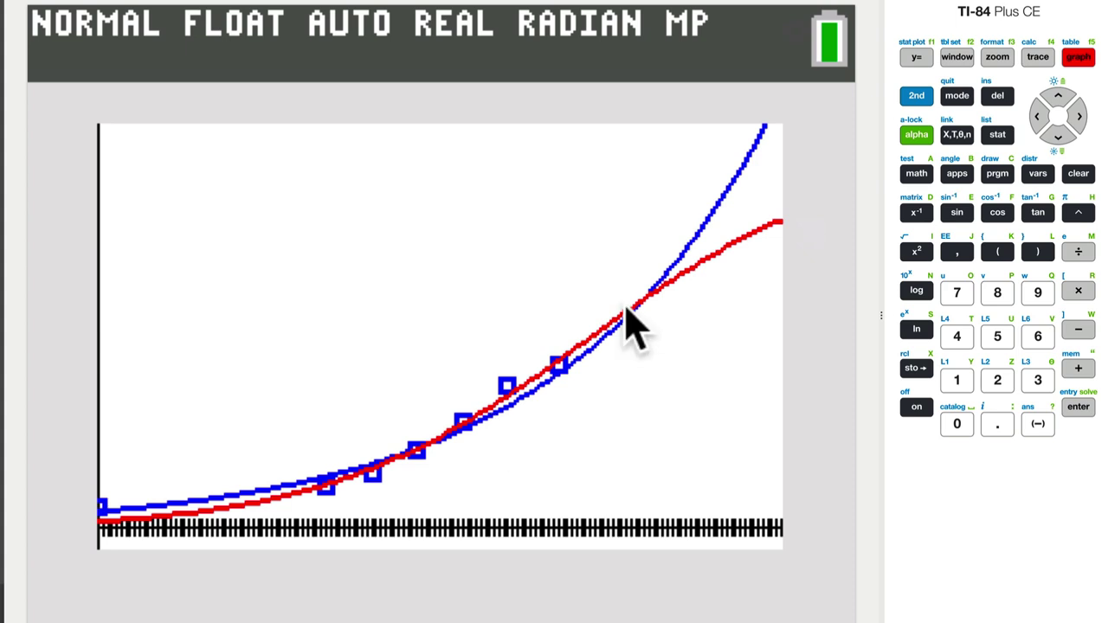
pyautogui.click(917, 95)
pyautogui.click(1038, 57)
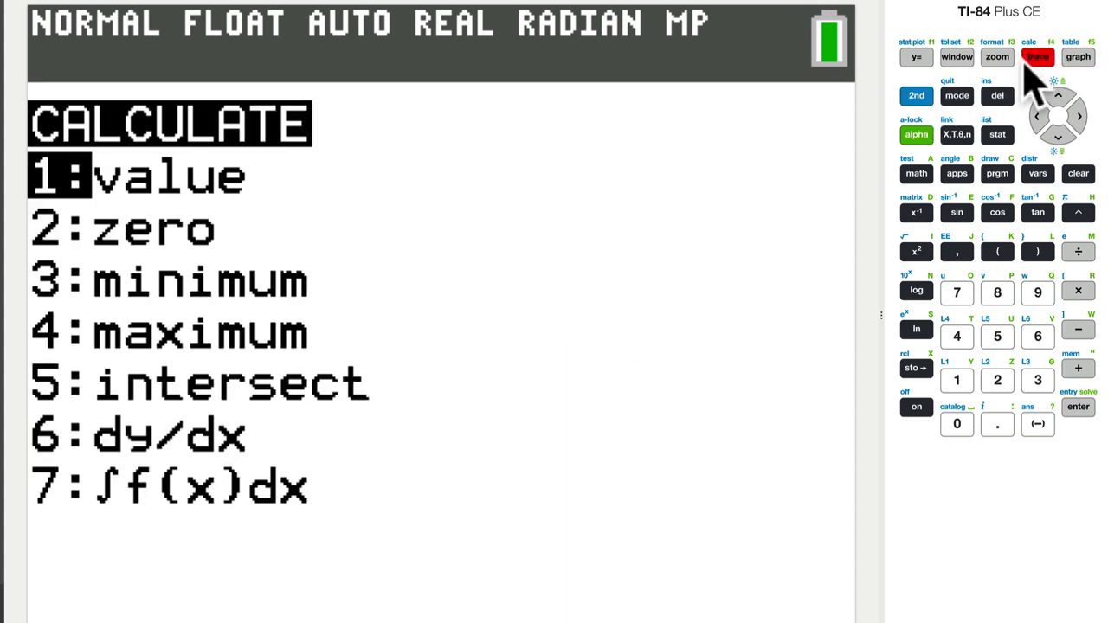
pyautogui.click(1082, 407)
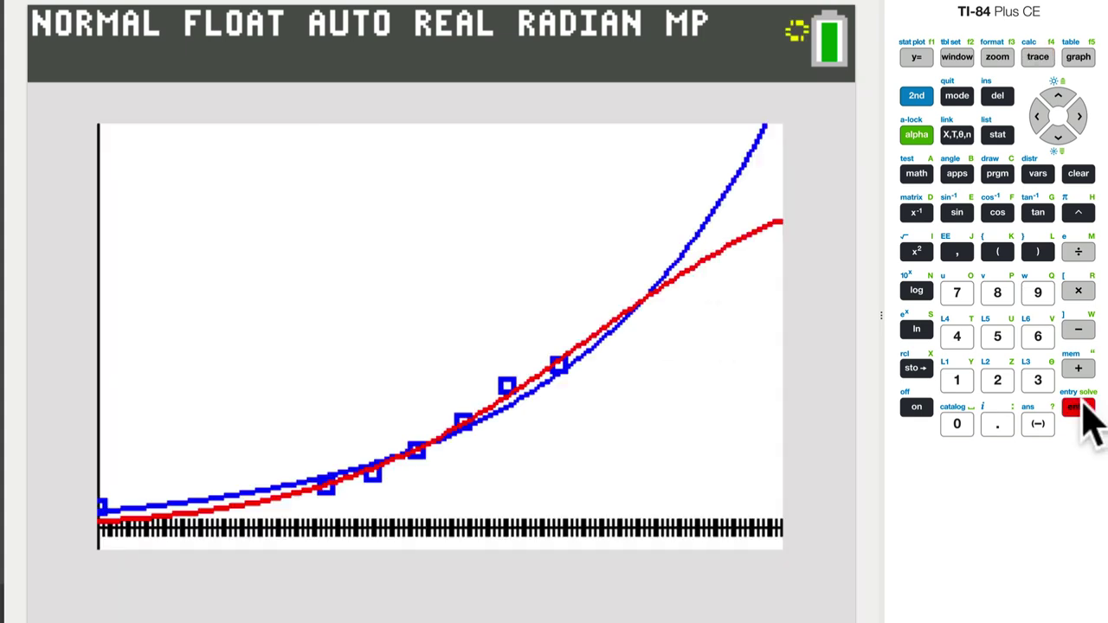
pyautogui.click(1000, 383)
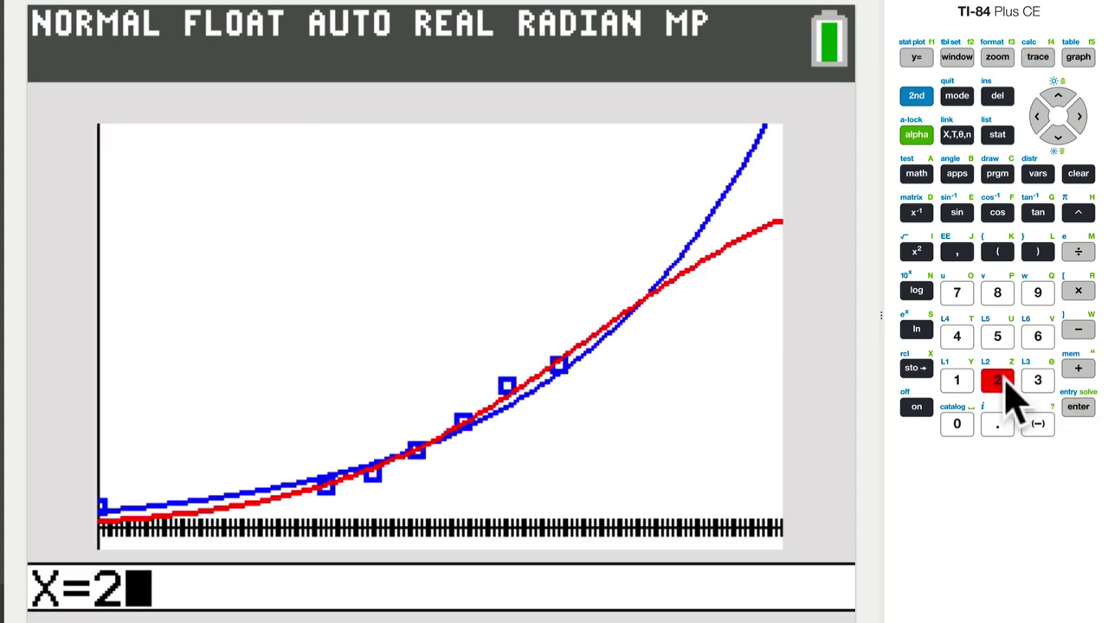
pyautogui.click(1003, 380)
pyautogui.click(1042, 379)
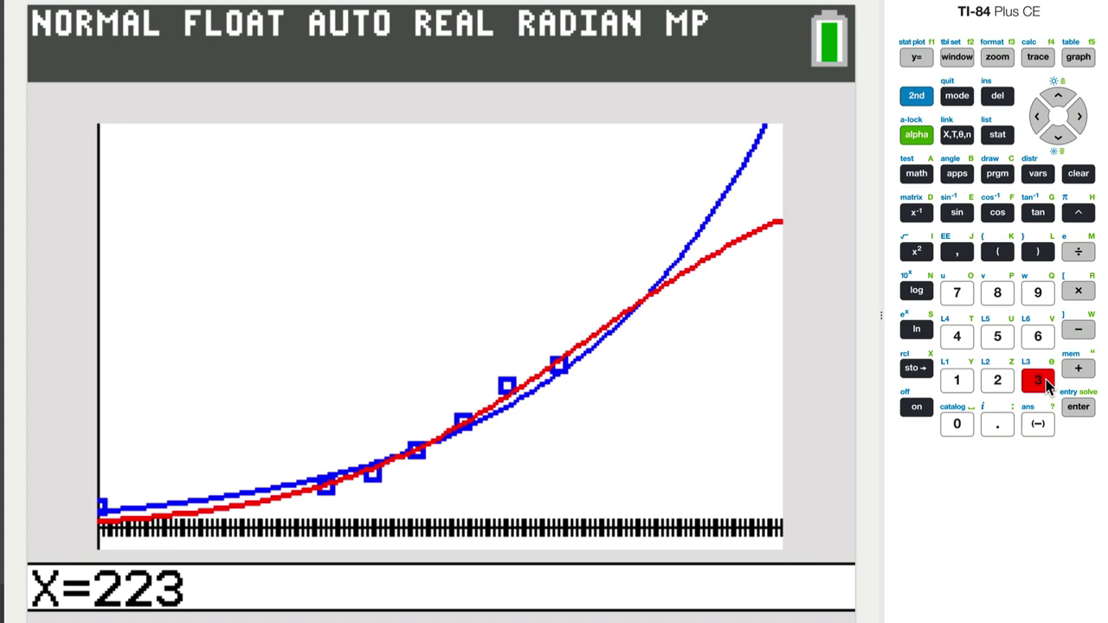
pyautogui.click(1084, 411)
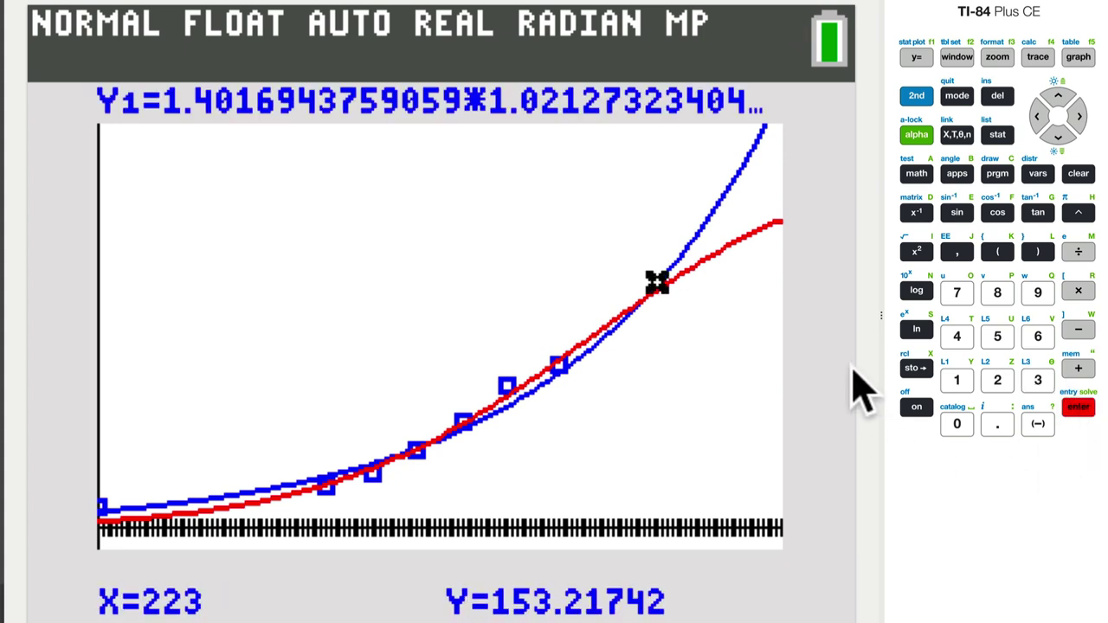
# - Toggle between Y1 and Y2 at X = 223 to read the logistic value 148.91026
pyautogui.click(1058, 137)
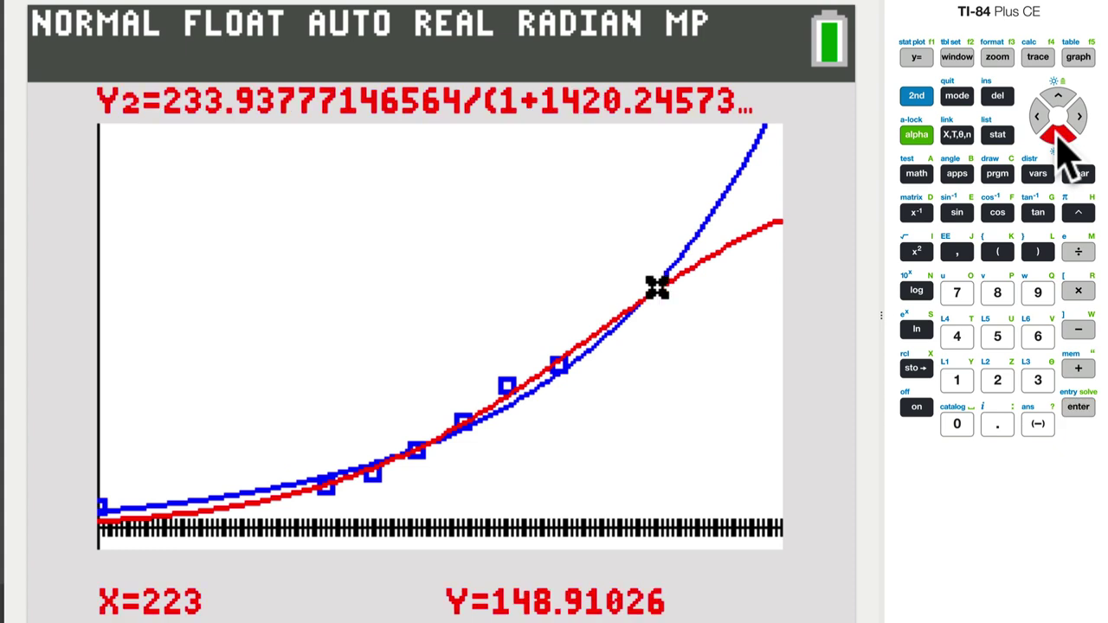
pyautogui.click(1059, 98)
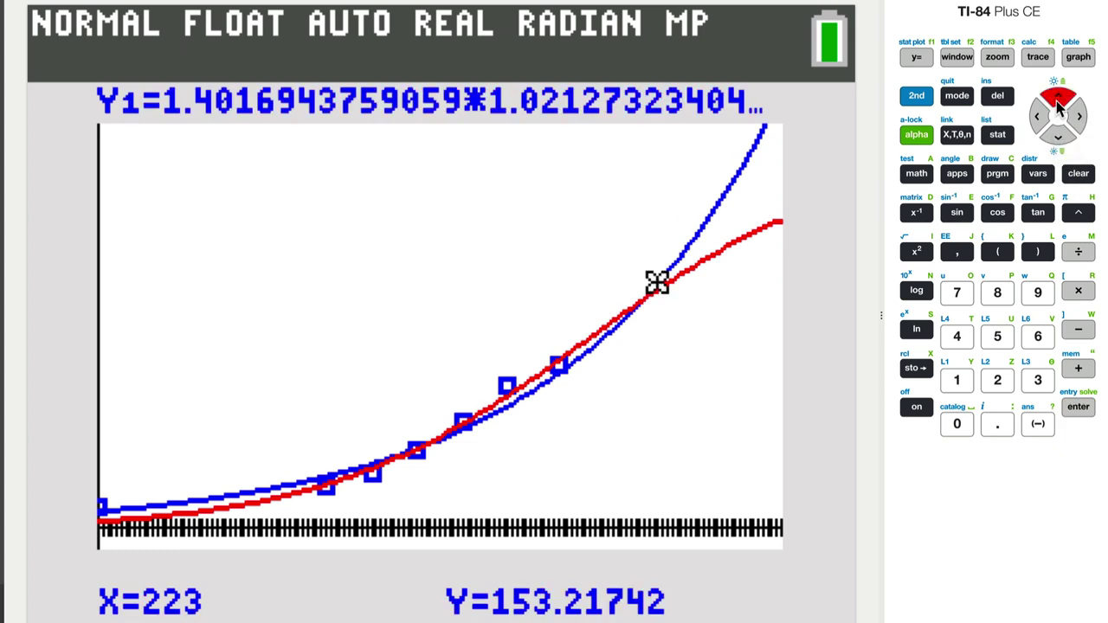
pyautogui.click(1061, 136)
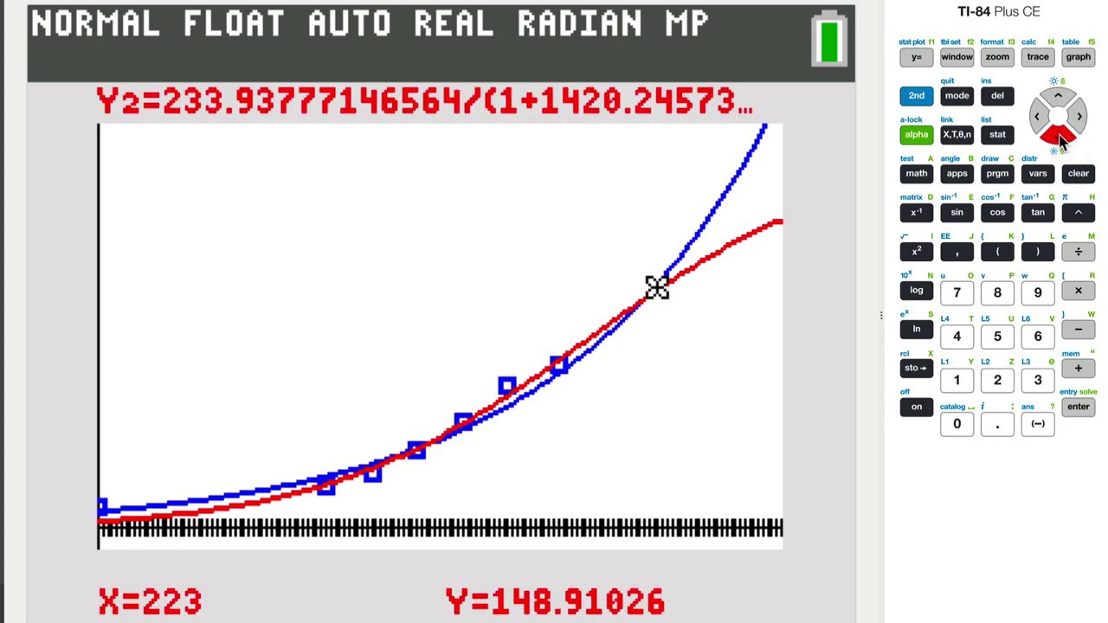
pyautogui.click(1067, 104)
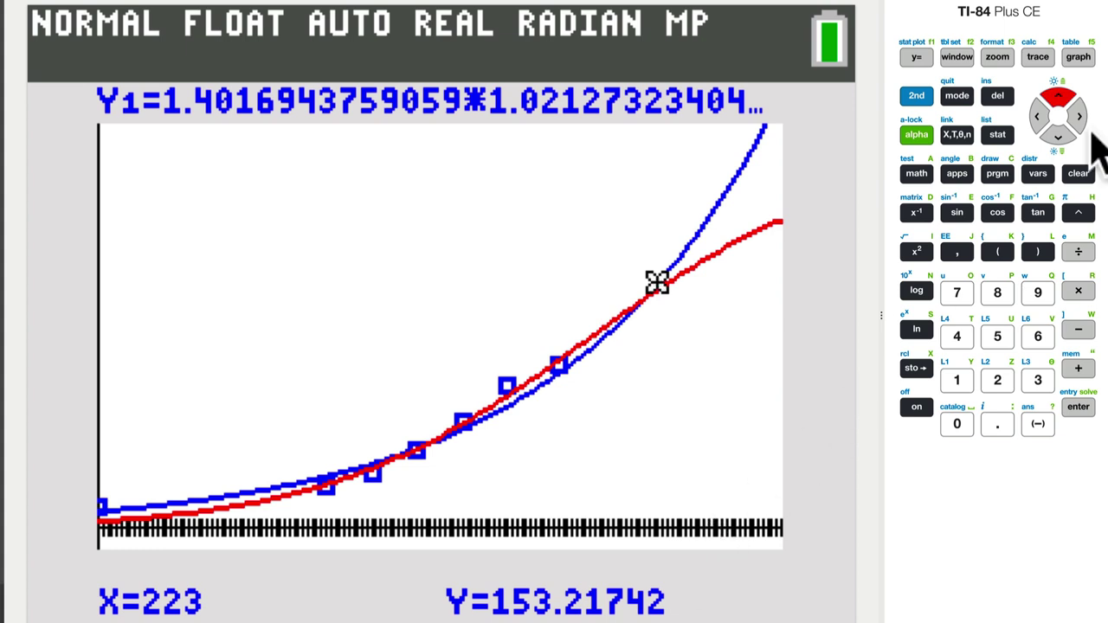
pyautogui.click(1060, 135)
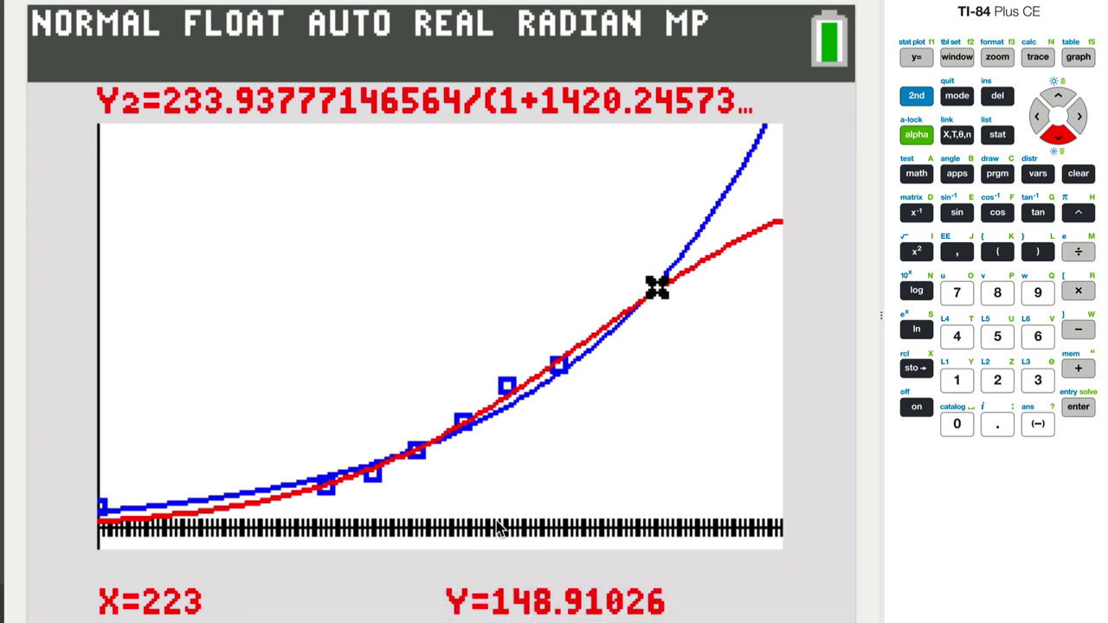
pyautogui.press('super+Tab')
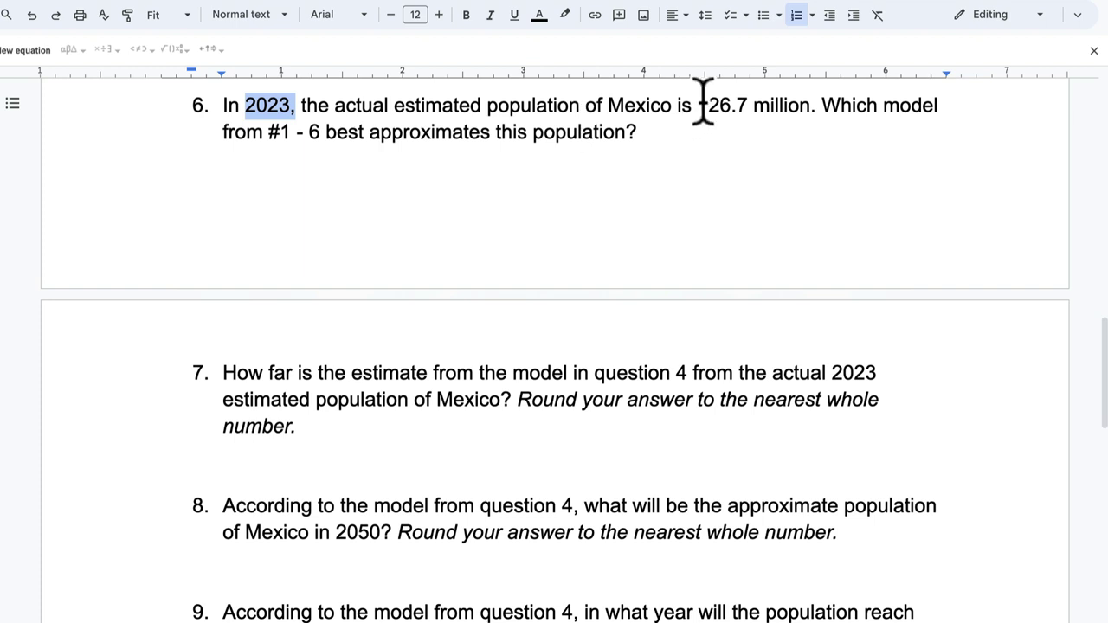
pyautogui.press('super+Tab')
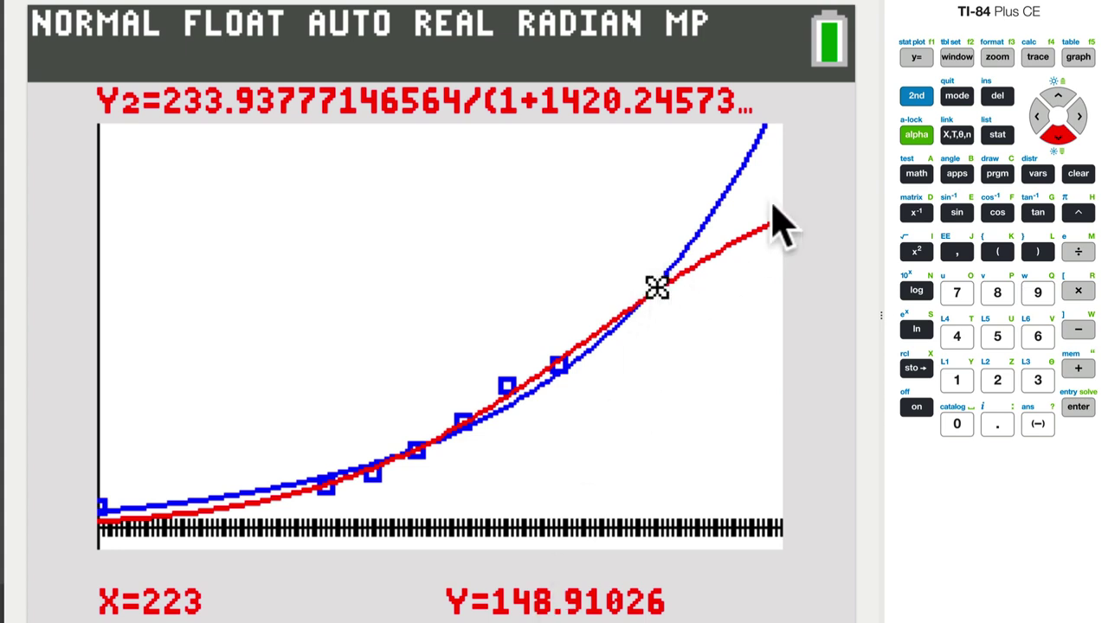
# - Turn Y1 off to graph the logistic curve alone, then turn it back on and graph both
pyautogui.click(918, 58)
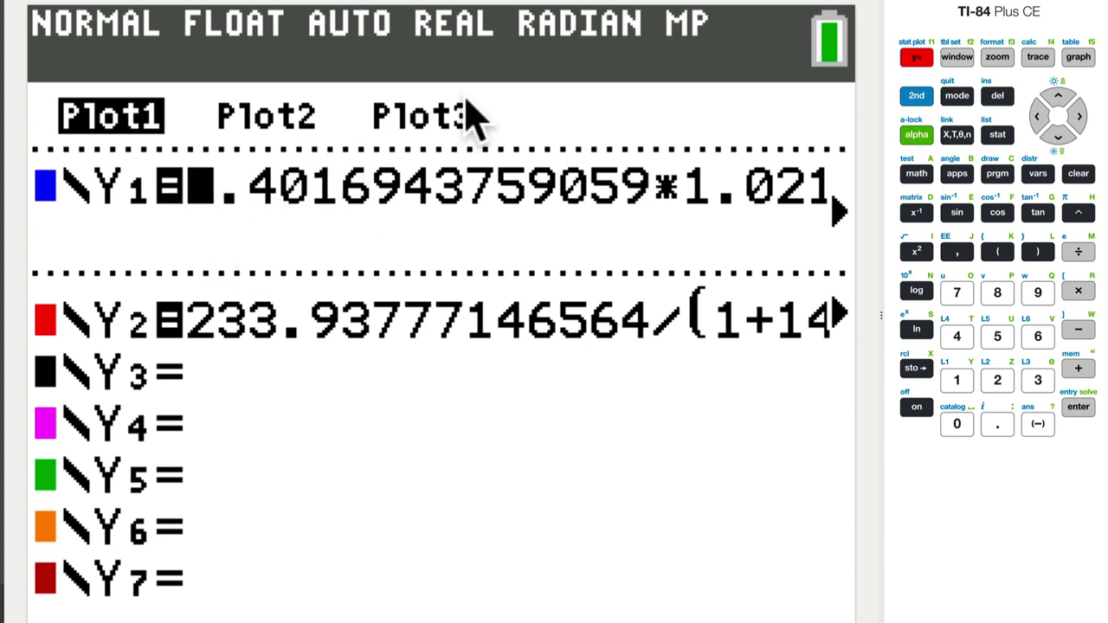
pyautogui.click(1037, 116)
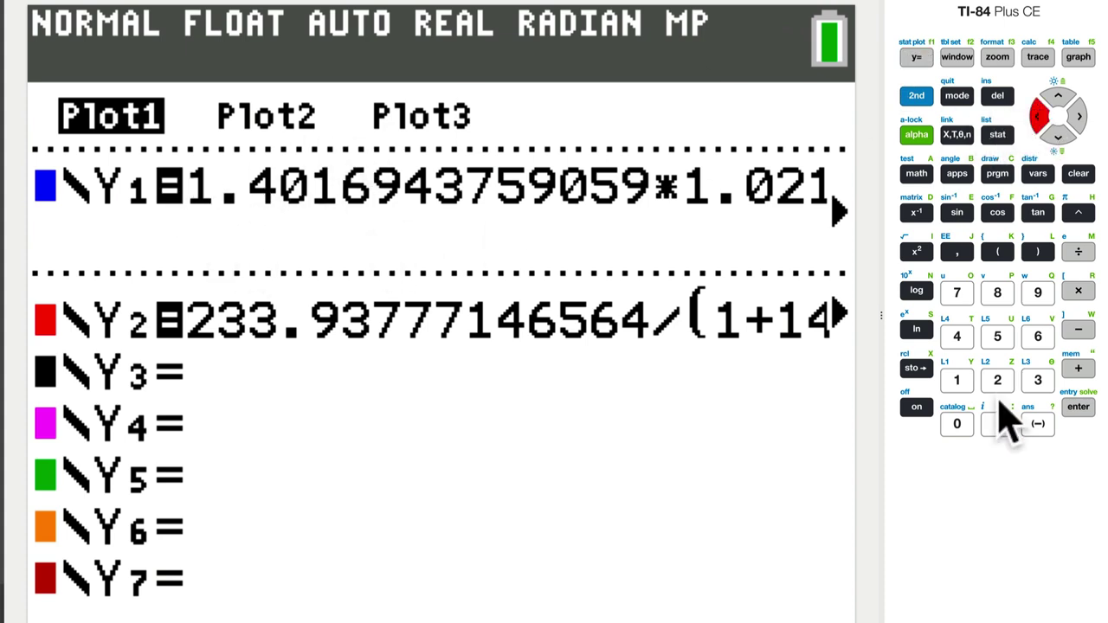
pyautogui.click(1078, 407)
pyautogui.click(1079, 58)
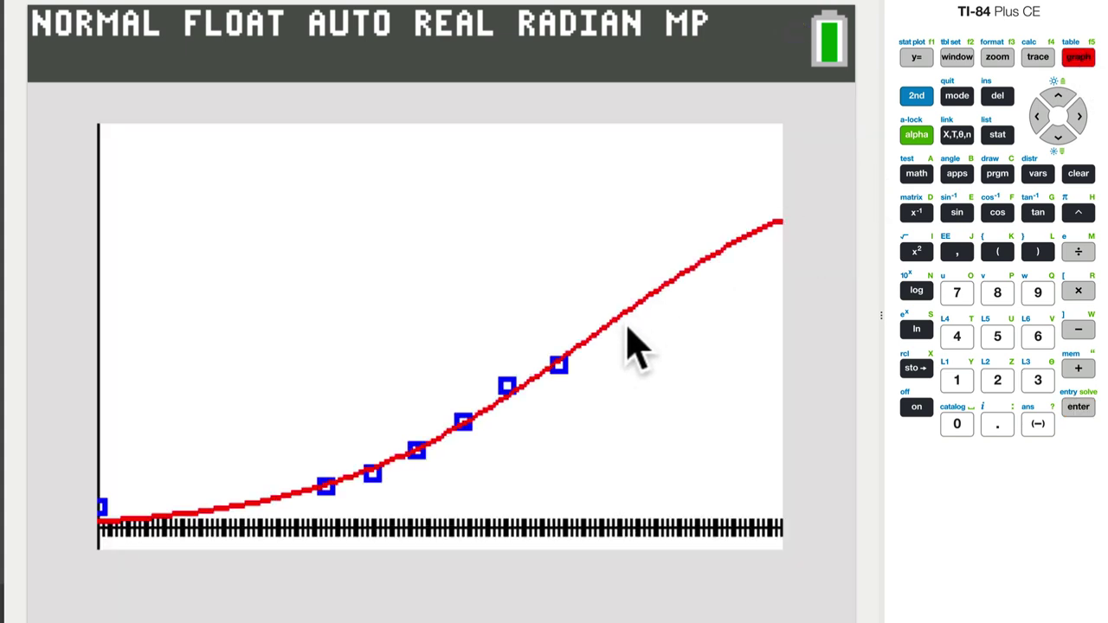
pyautogui.click(916, 57)
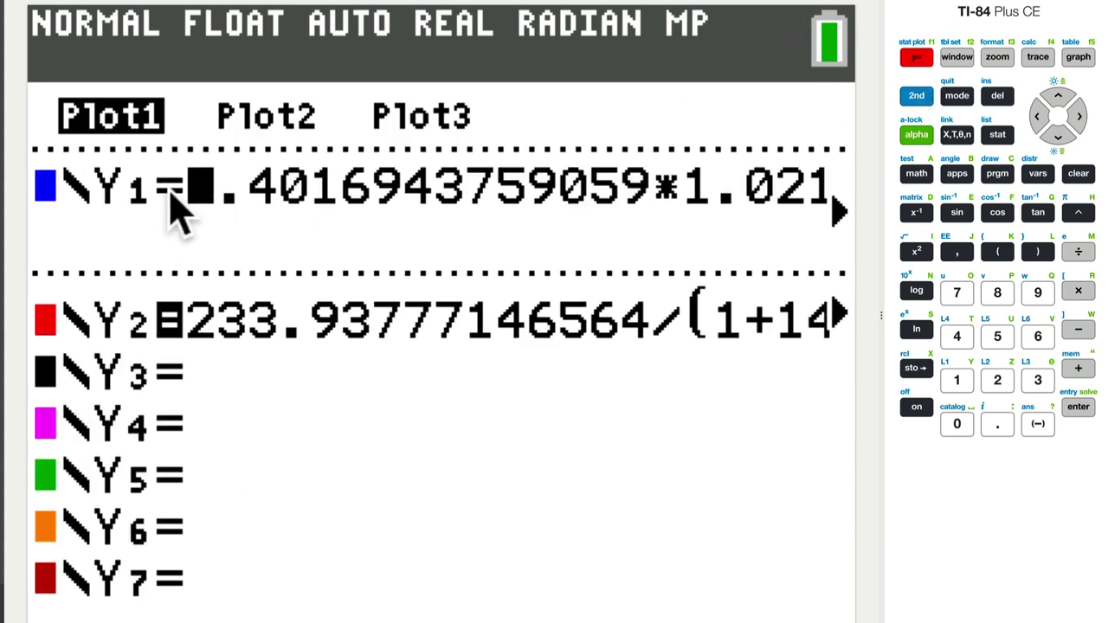
pyautogui.click(1038, 116)
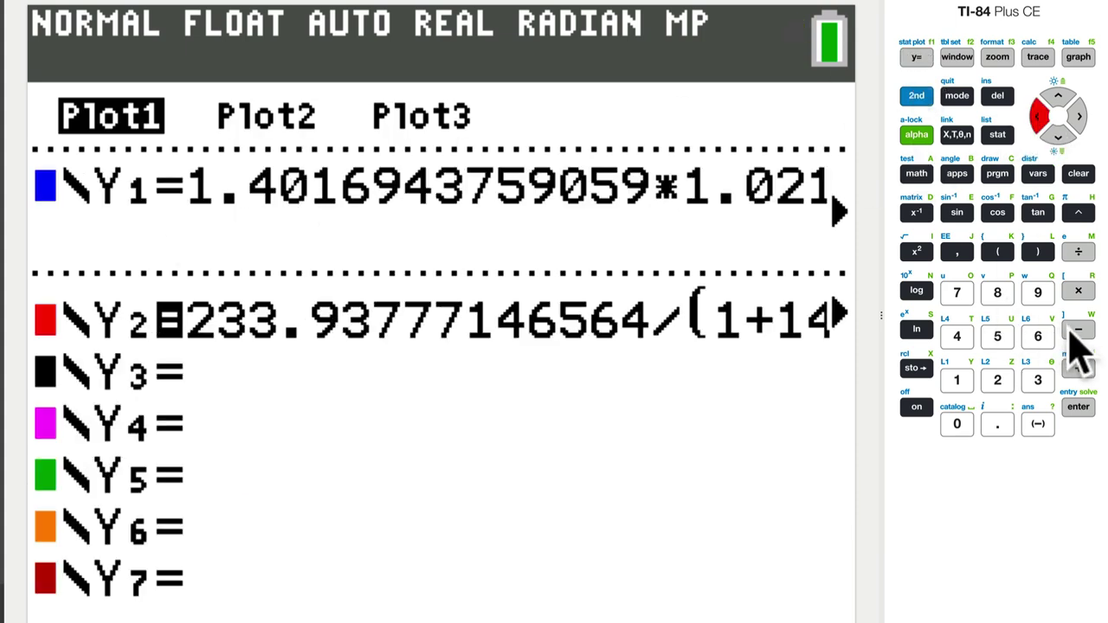
pyautogui.click(1077, 407)
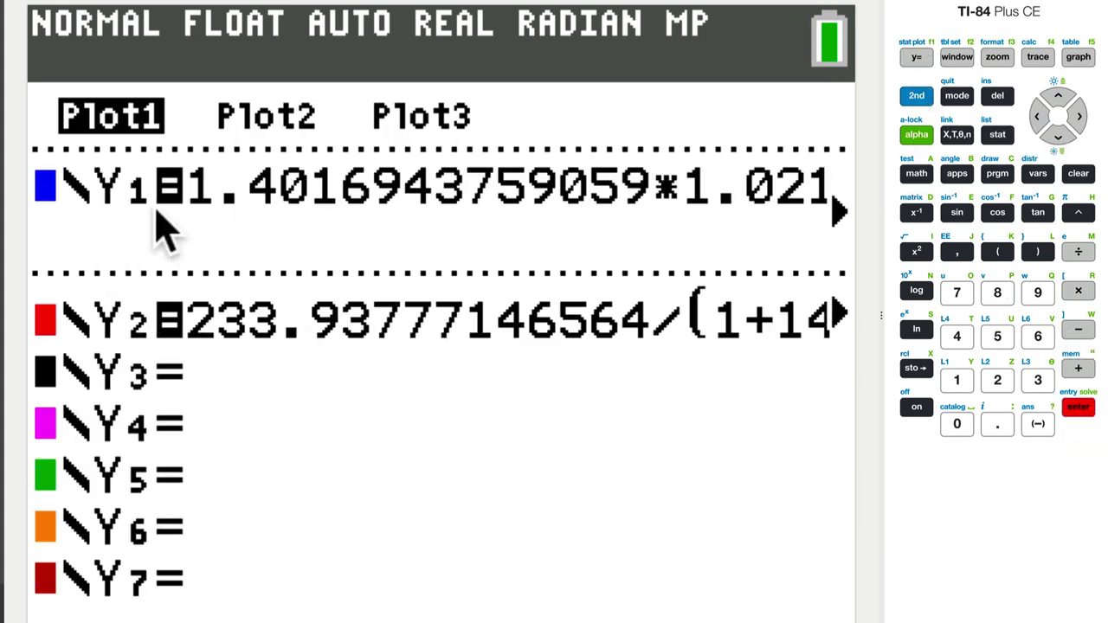
pyautogui.click(1078, 58)
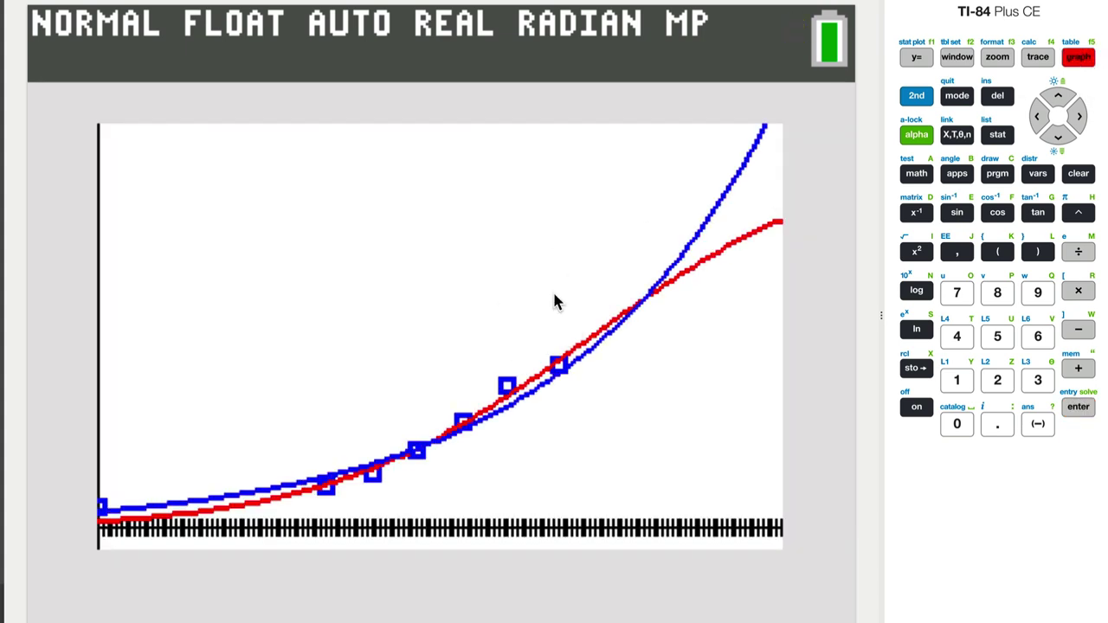
# - Add the vertical line x = 223 below the fits in Desmos
pyautogui.press('super+Tab')
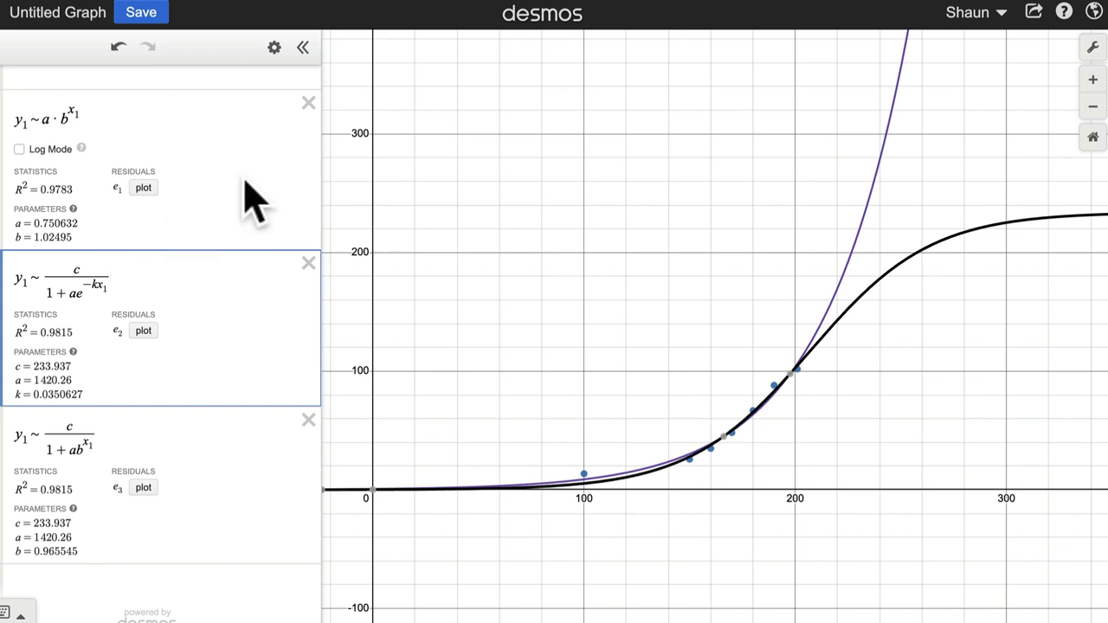
pyautogui.scroll(3, 251, 199)
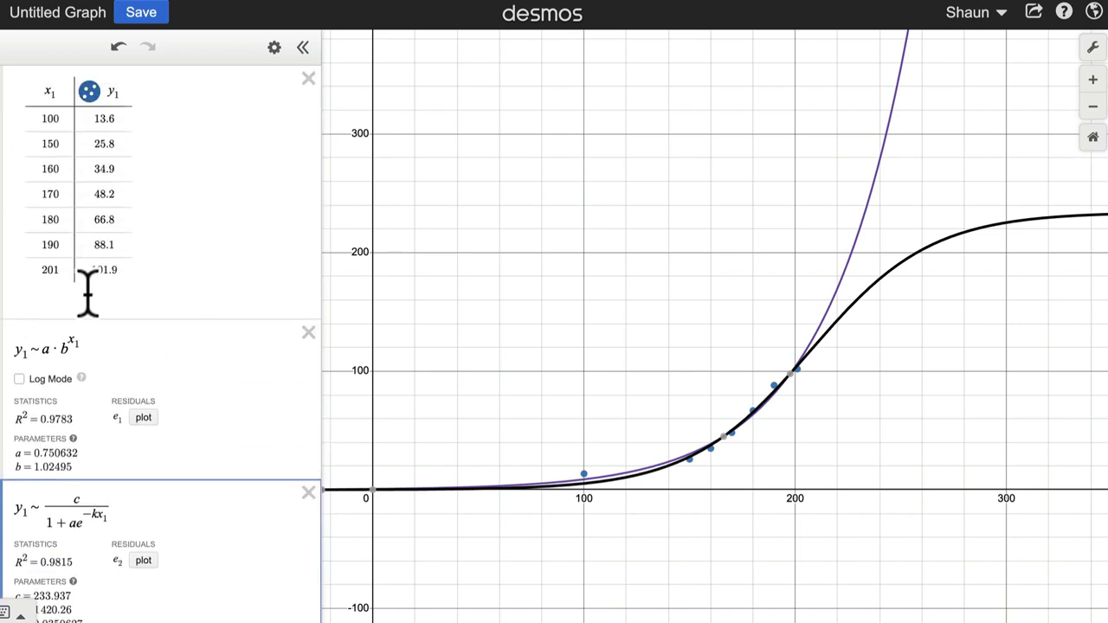
pyautogui.scroll(-3, 84, 260)
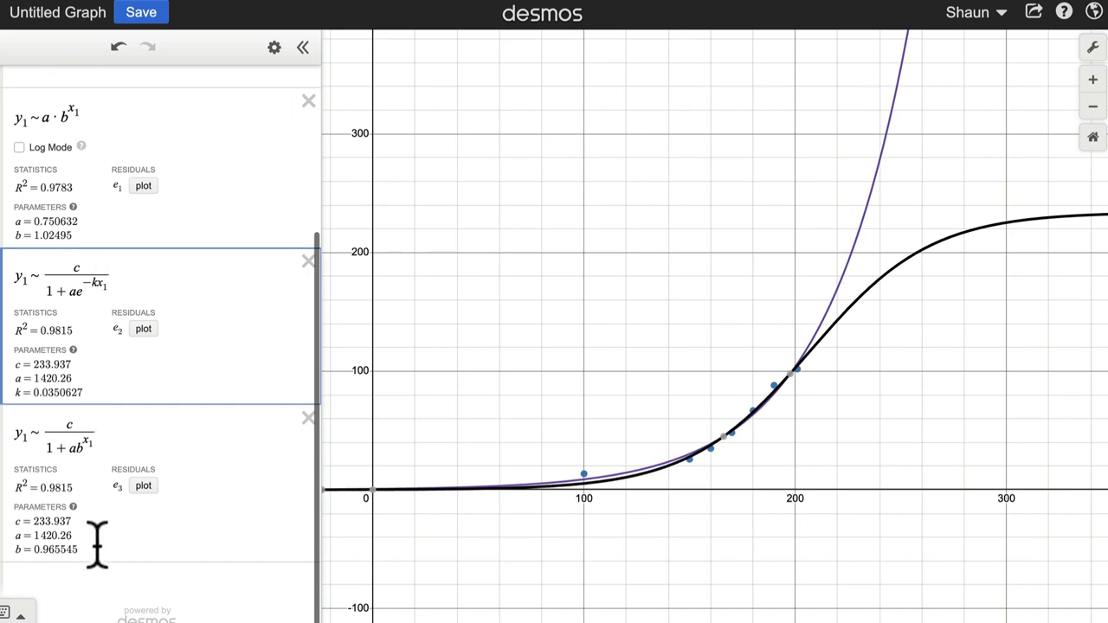
pyautogui.click(99, 593)
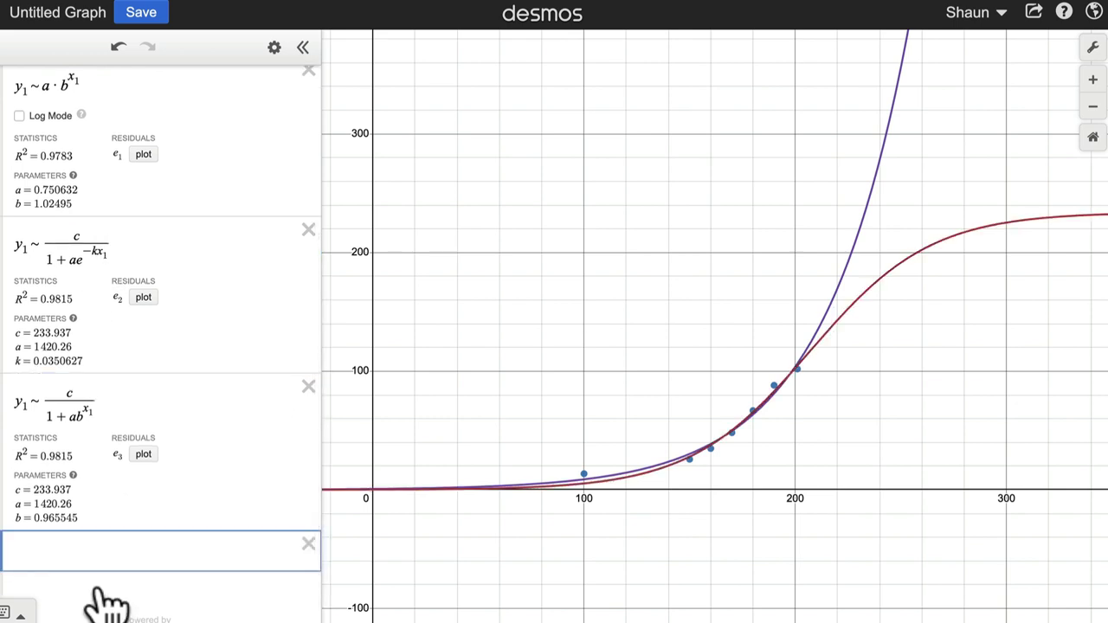
pyautogui.write('x = 223')
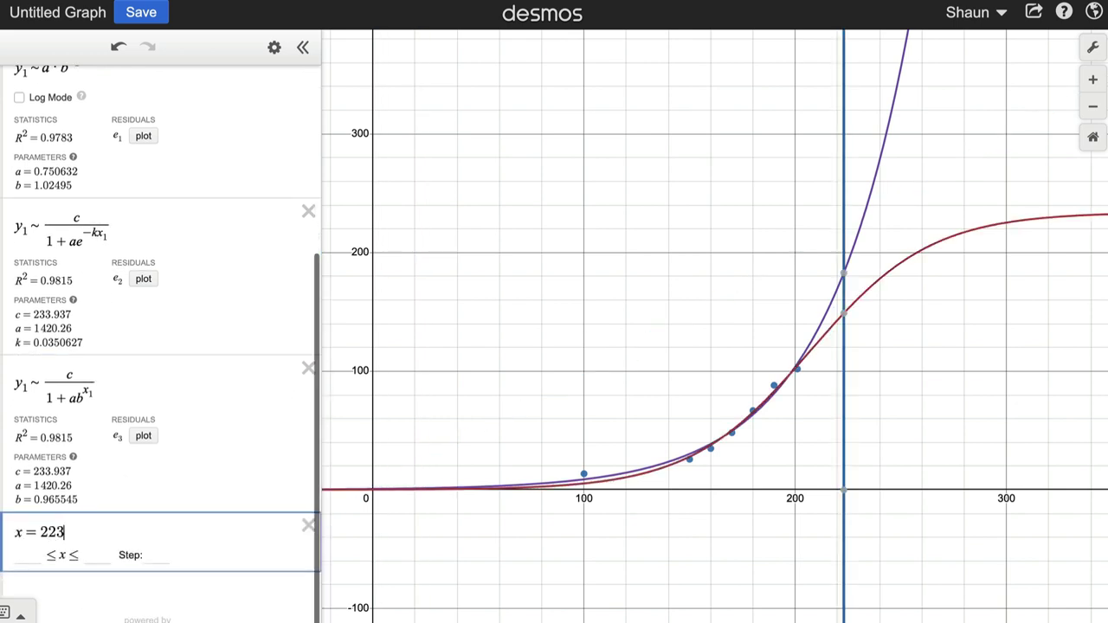
pyautogui.click(845, 312)
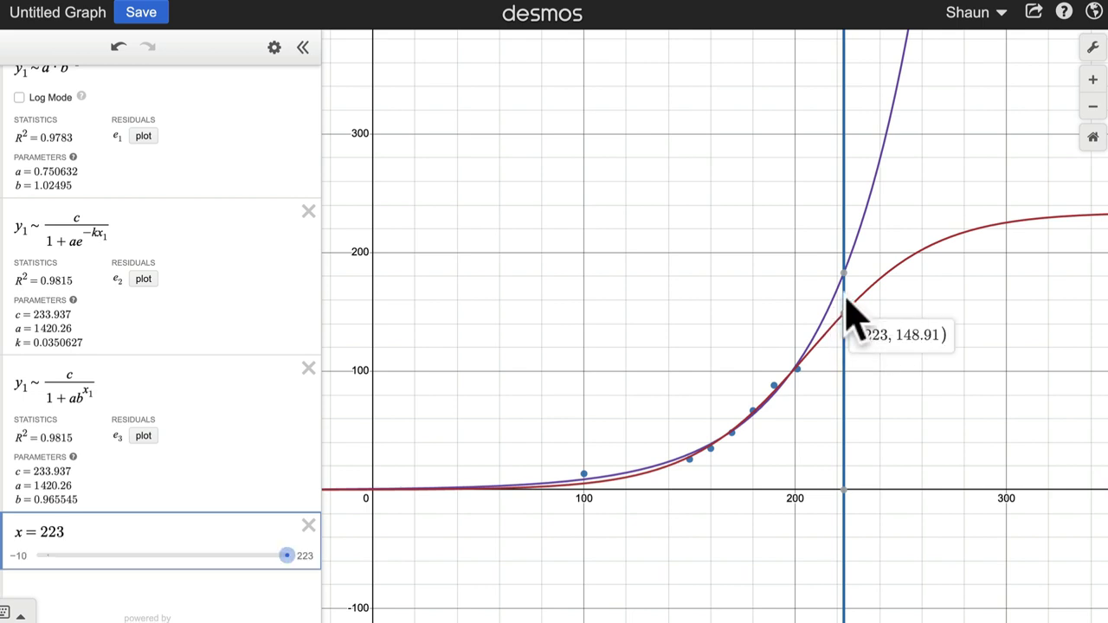
# - Pin each curve's value at x = 223: exponential (223, 182.93) and logistic (223, 148.91)
pyautogui.click(843, 274)
pyautogui.moveTo(846, 317)
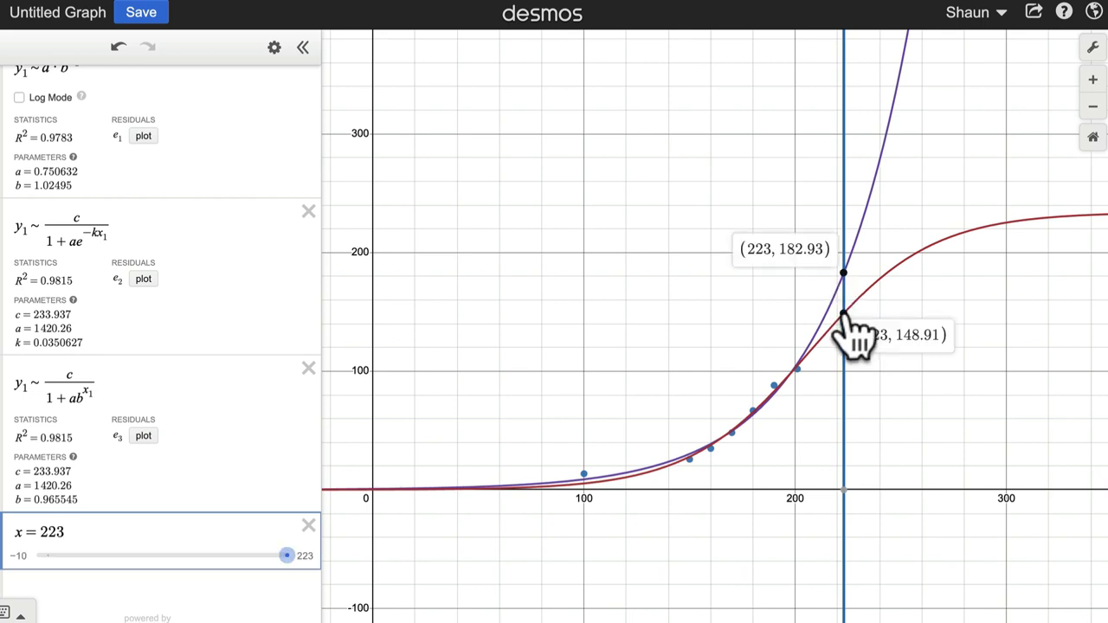
pyautogui.click(844, 315)
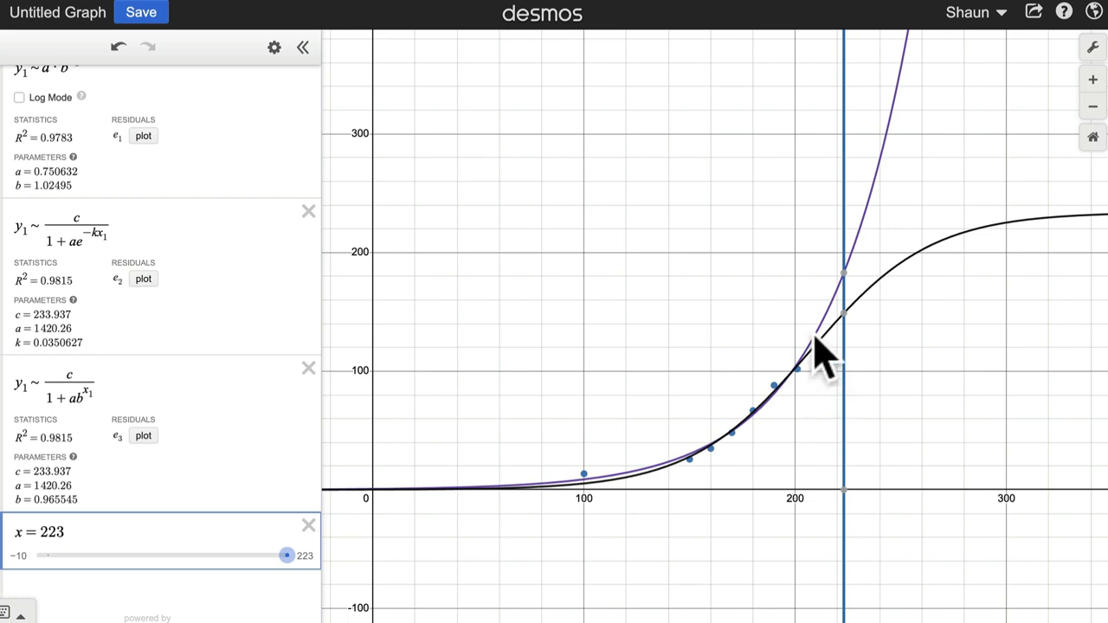
pyautogui.click(843, 313)
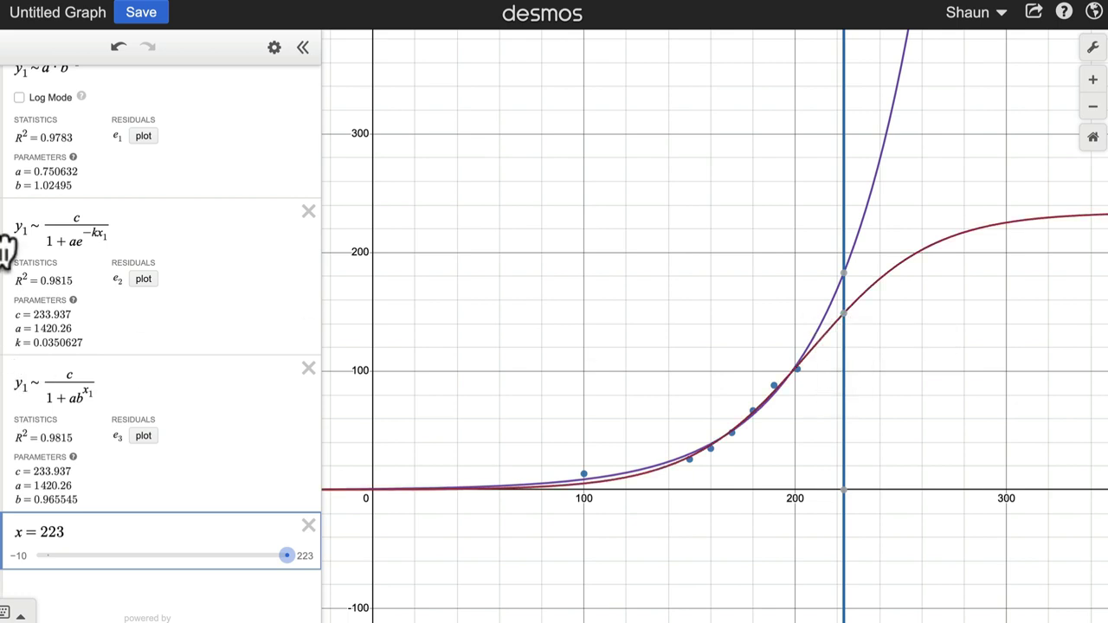
pyautogui.click(845, 315)
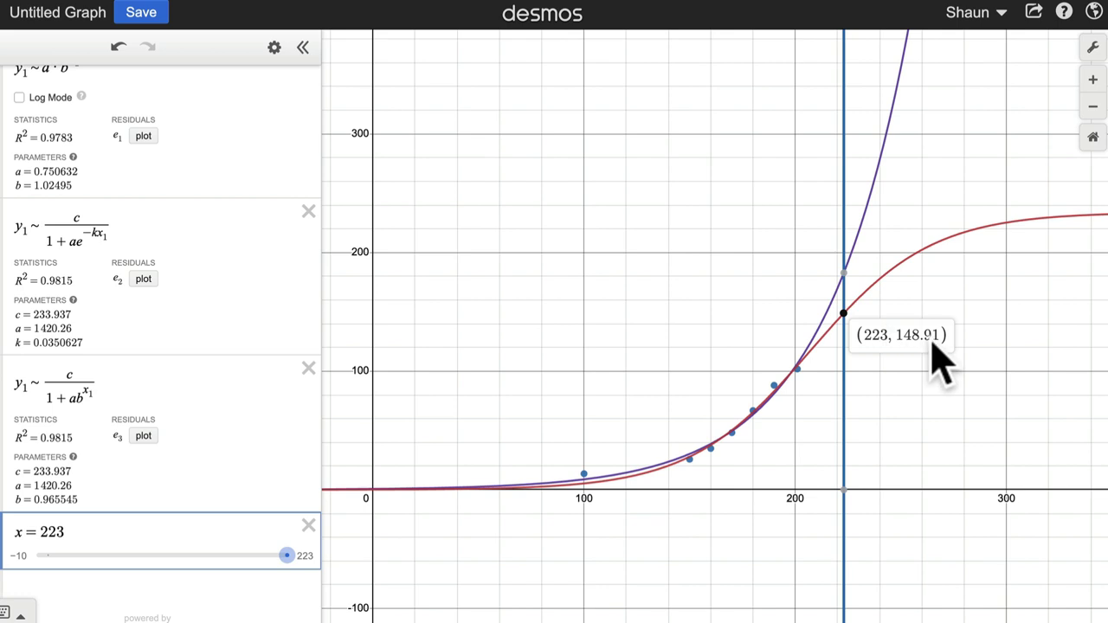
pyautogui.press('super+Tab')
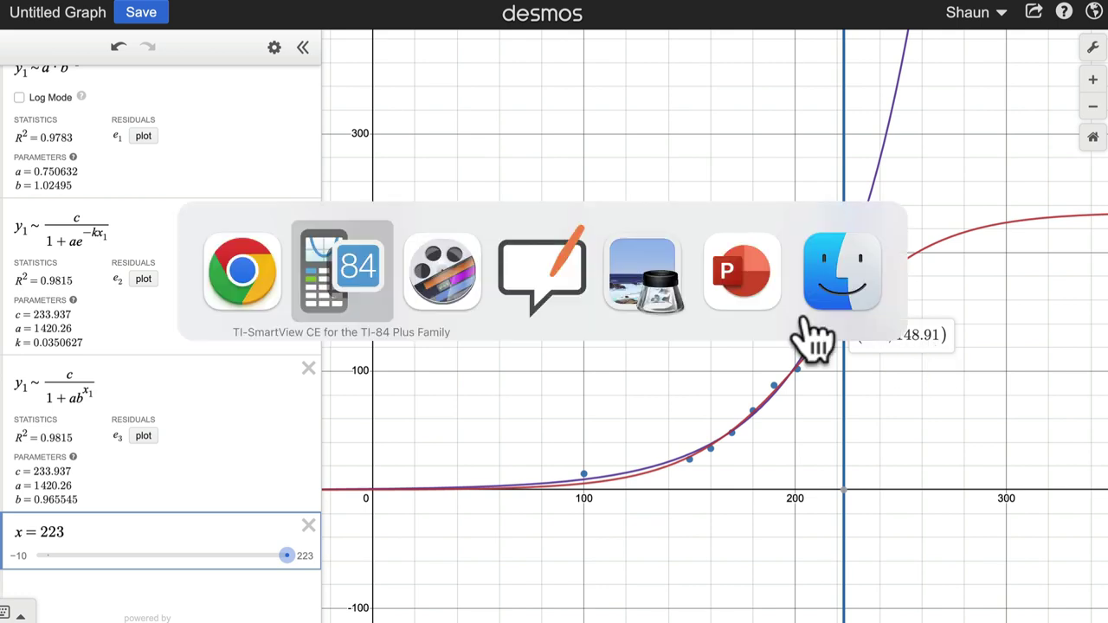
# - Switch to the worksheet and read through questions 6–11 on Mexico's 2023 population
pyautogui.press('super+Tab')
pyautogui.press('super+Tab')
pyautogui.press('super+Tab')
pyautogui.press('super+Tab')
pyautogui.press('super+Tab')
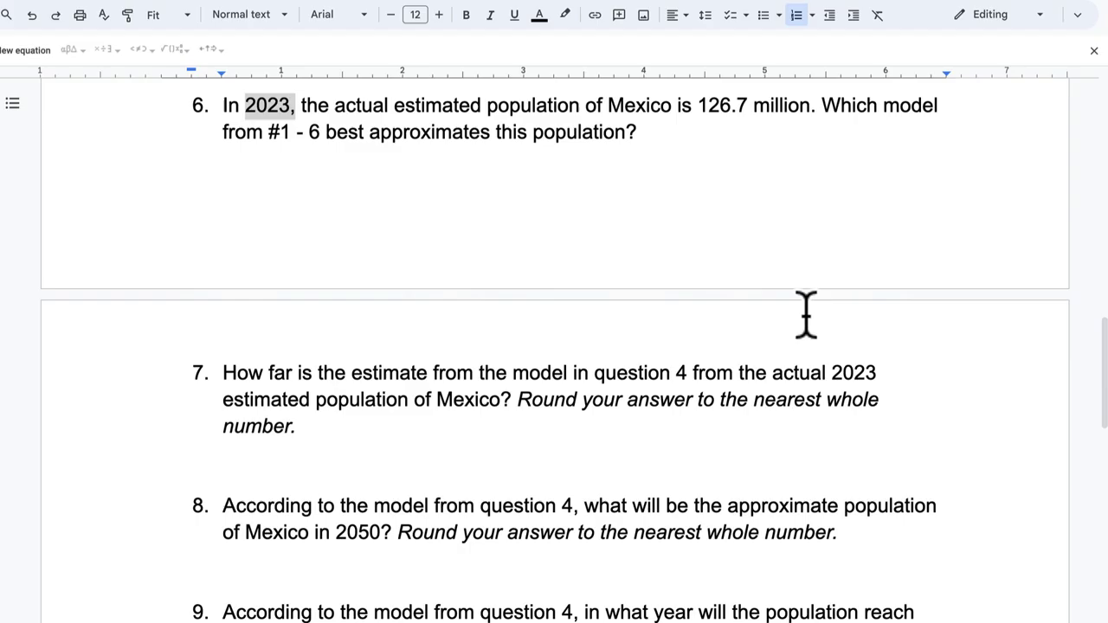
pyautogui.click(677, 130)
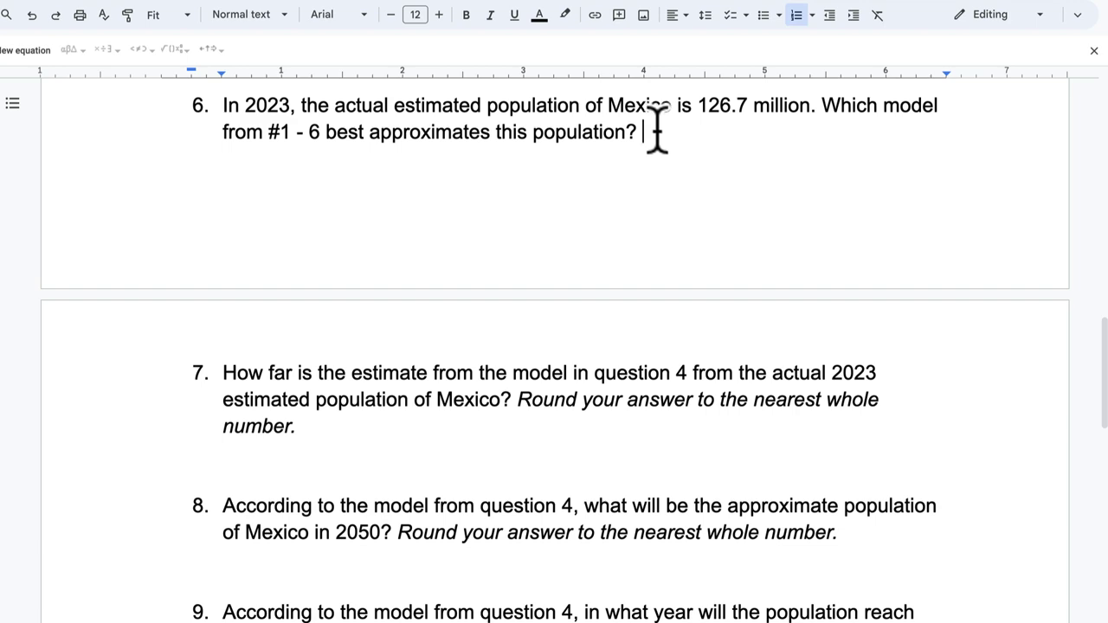
pyautogui.scroll(-2, 366, 361)
pyautogui.scroll(-2, 490, 309)
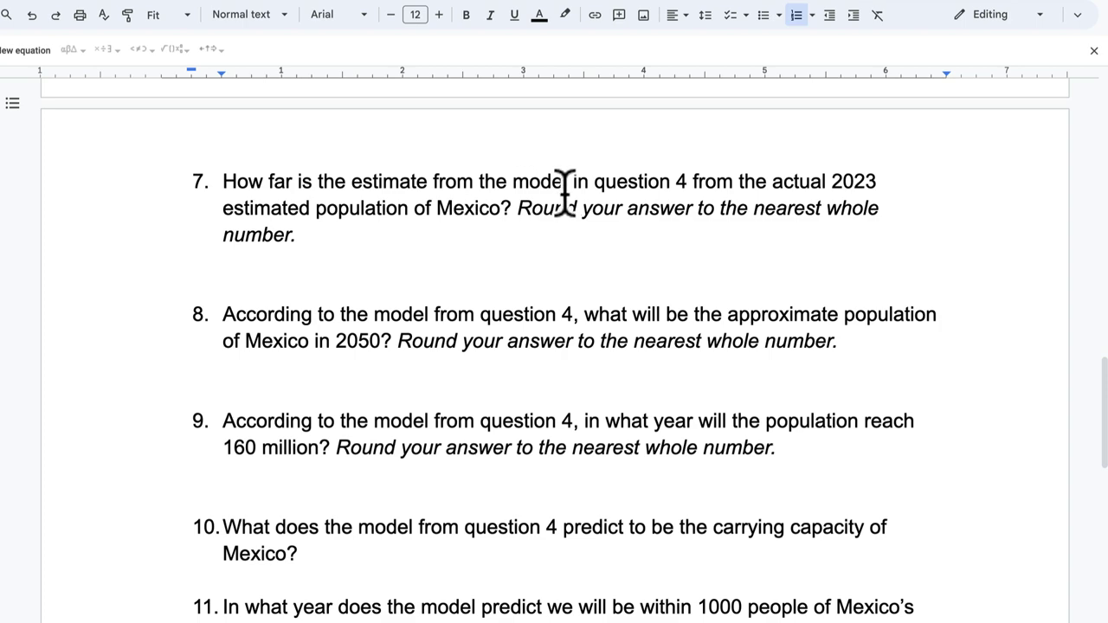
pyautogui.scroll(10, 564, 194)
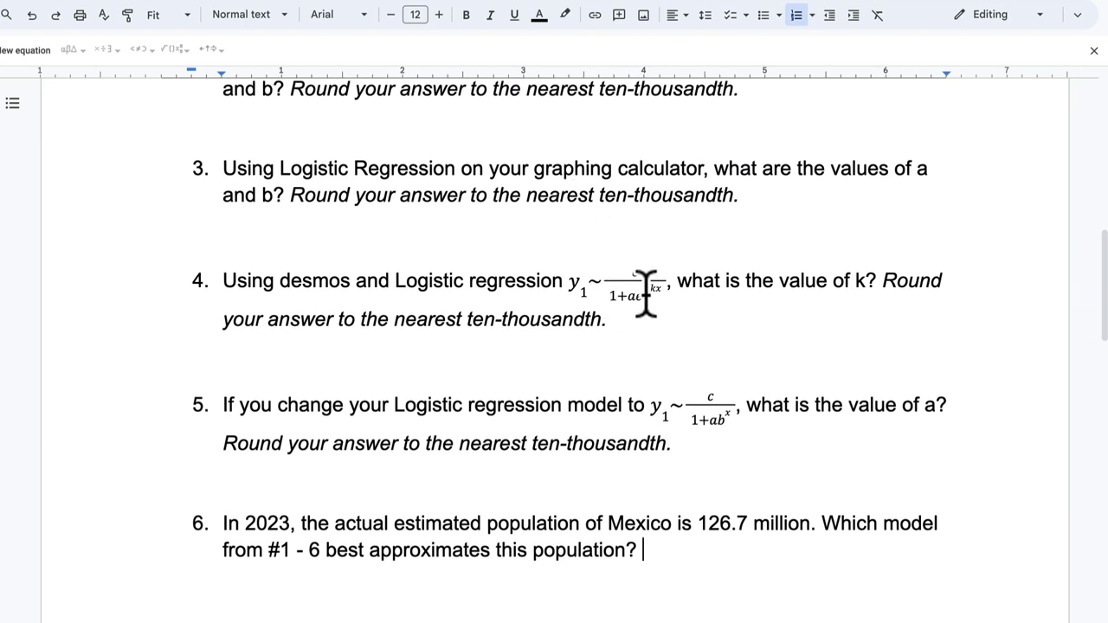
pyautogui.scroll(-12, 647, 294)
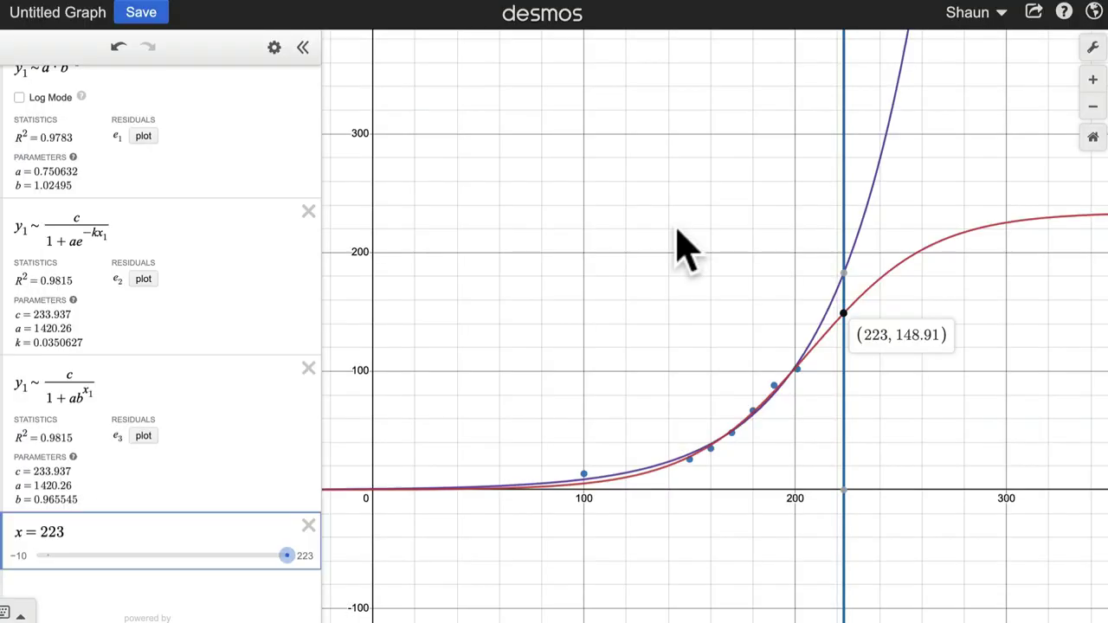
# - Enter 148.91 − 126.7 in a new Desmos expression to get the 22.21 gap
pyautogui.scroll(-1, 49, 589)
pyautogui.click(54, 573)
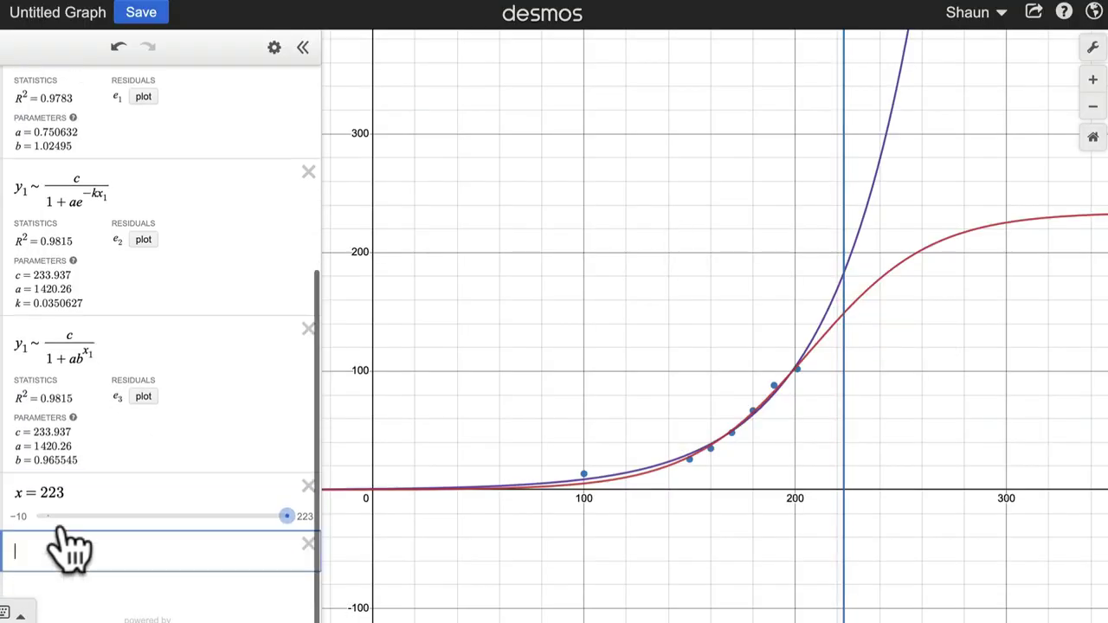
pyautogui.write('14')
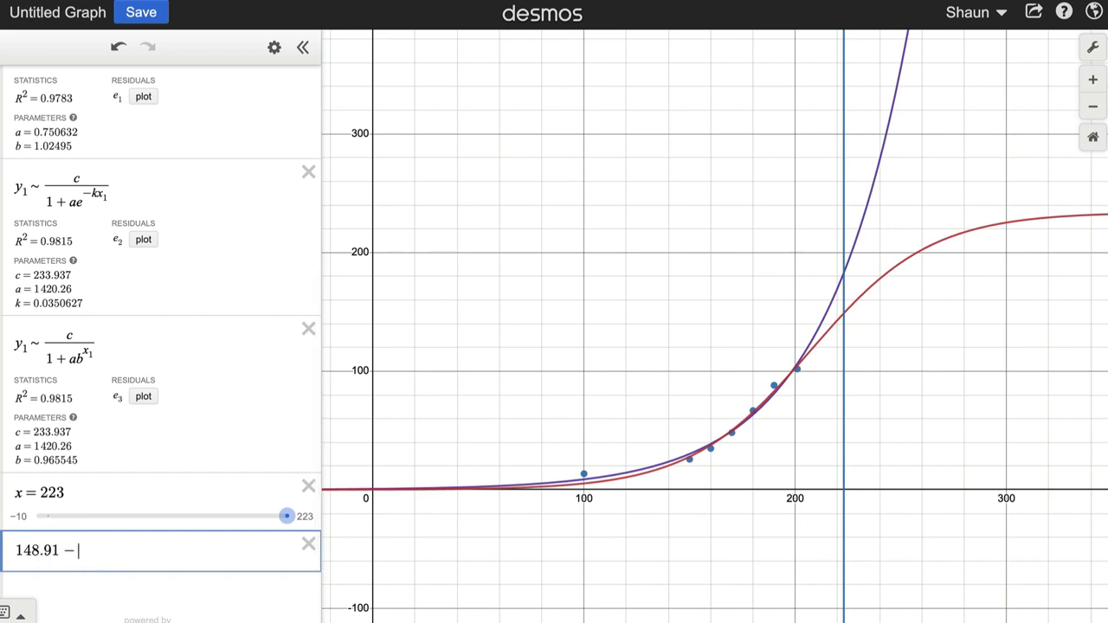
pyautogui.write('8.91-126')
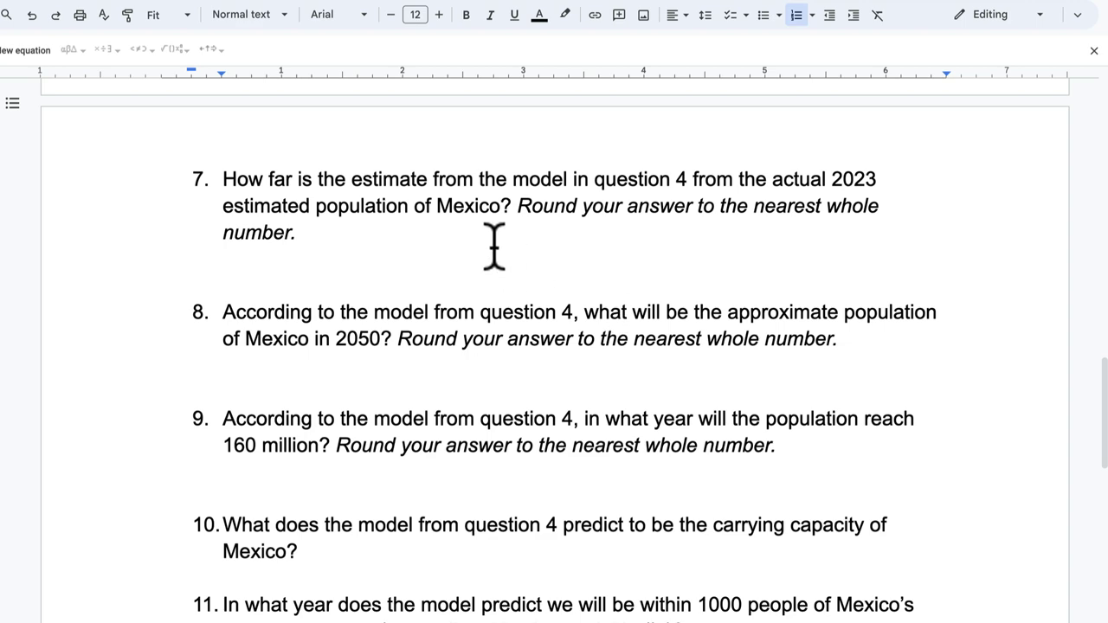
# - Review worksheet questions 7 and 8, placing the cursor after question 8
pyautogui.scroll(-2, 494, 246)
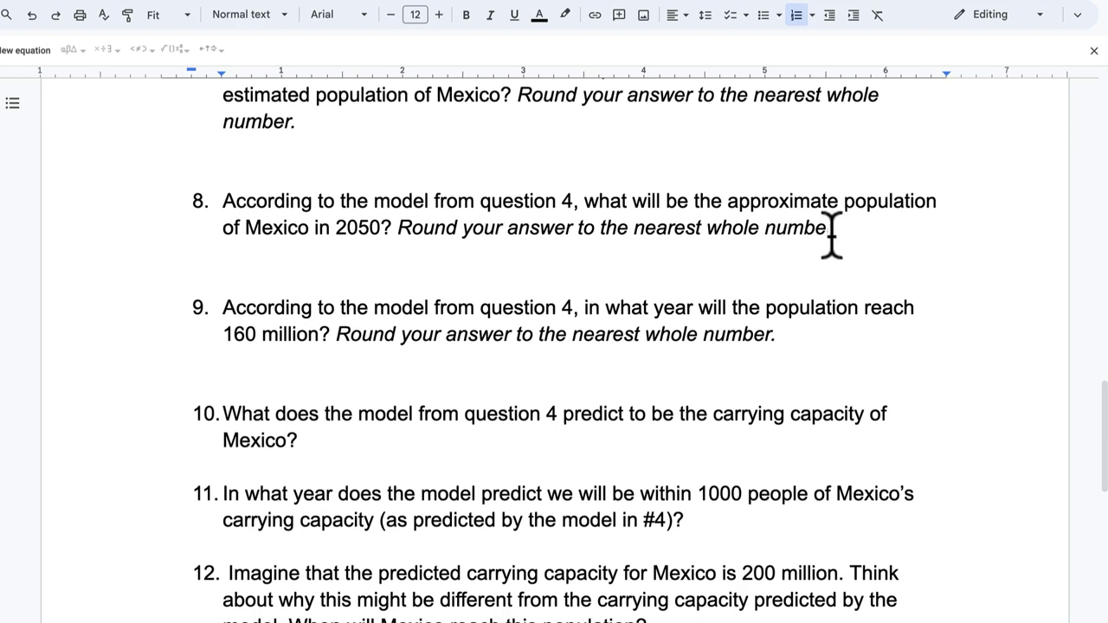
pyautogui.scroll(1, 857, 227)
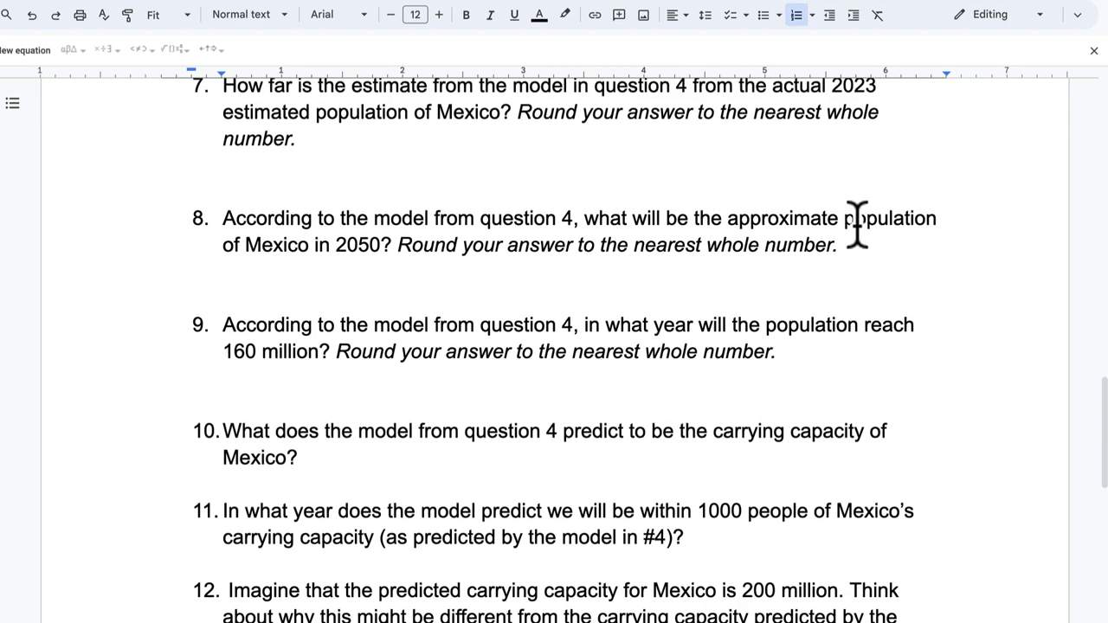
pyautogui.doubleClick(584, 141)
pyautogui.click(854, 246)
pyautogui.scroll(-2, 862, 256)
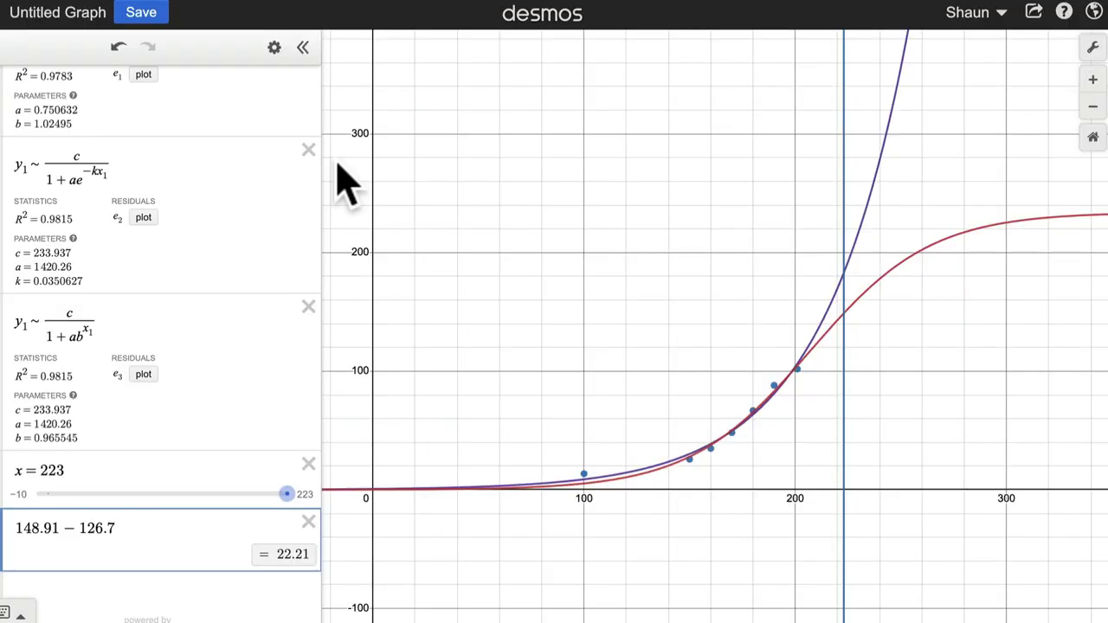
# - Move the vertical line to x = 250 and read the logistic value 191.507
pyautogui.click(287, 494)
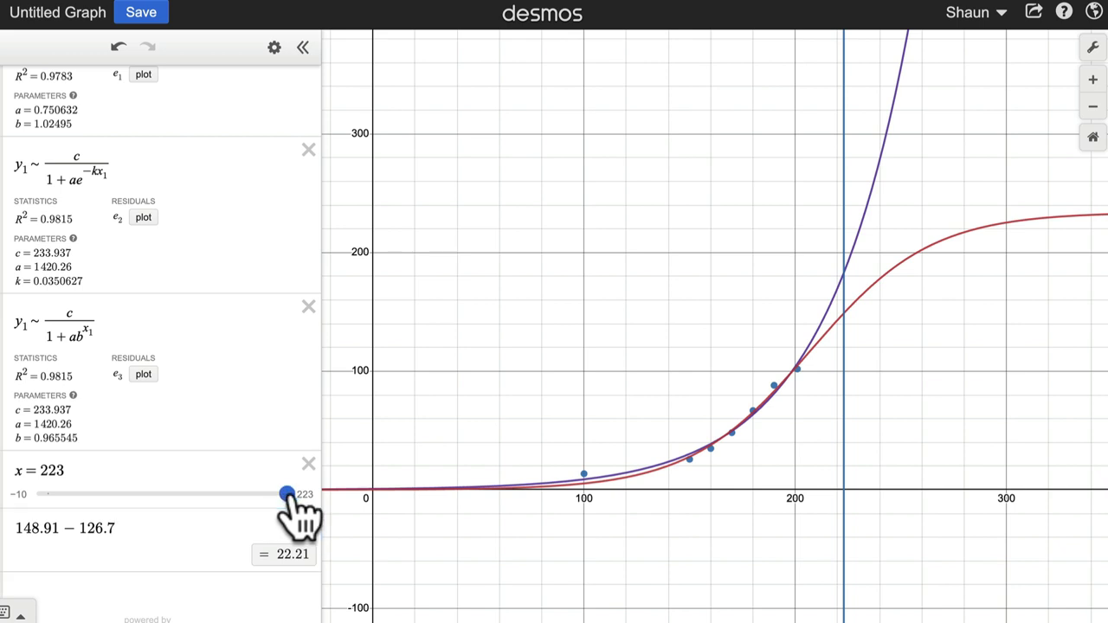
pyautogui.moveTo(40, 470); pyautogui.dragTo(74, 468)
pyautogui.write('2')
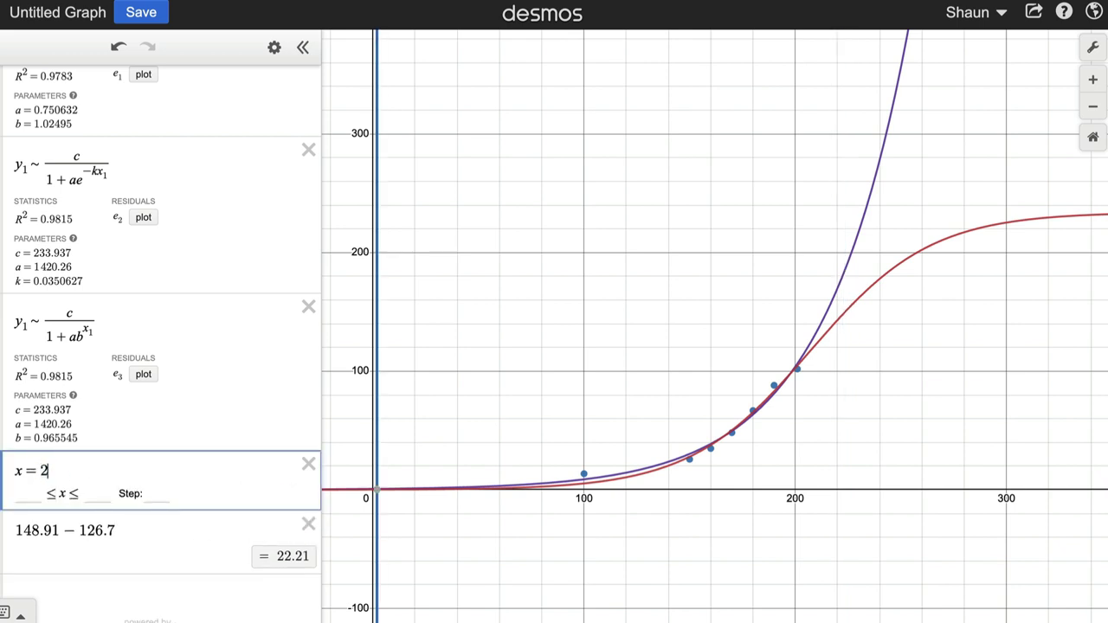
pyautogui.write('50')
pyautogui.click(898, 260)
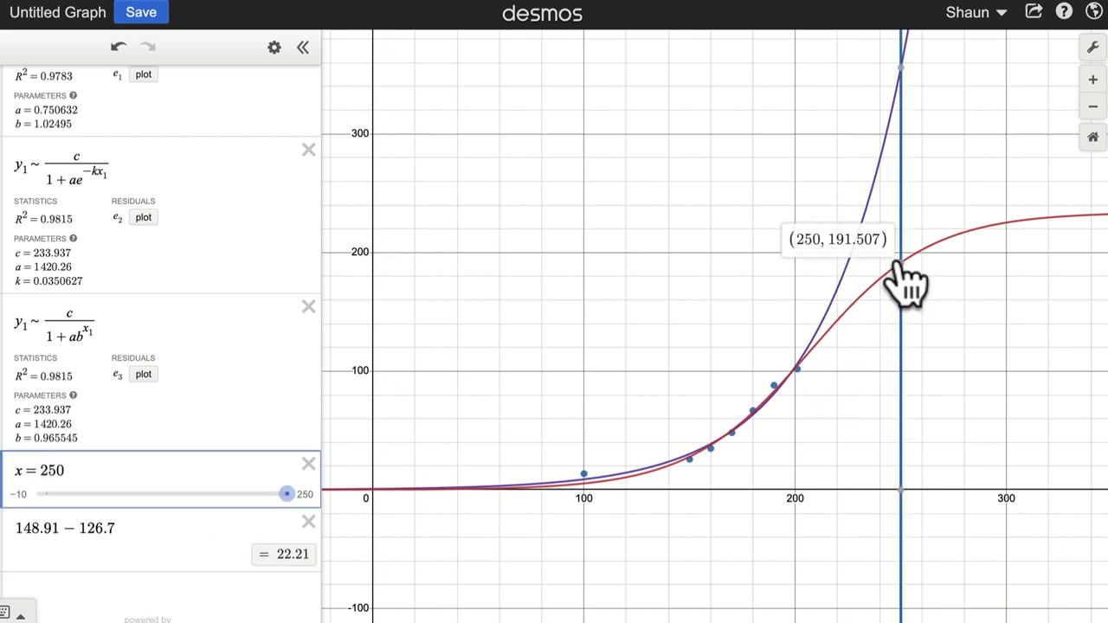
pyautogui.click(900, 275)
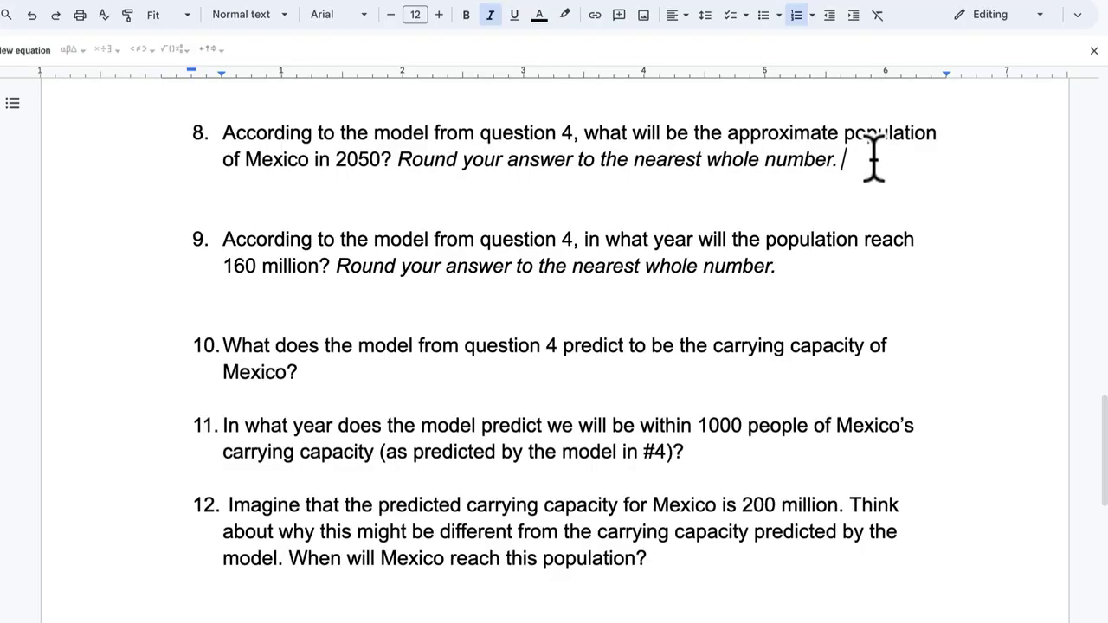
pyautogui.scroll(-3, 713, 228)
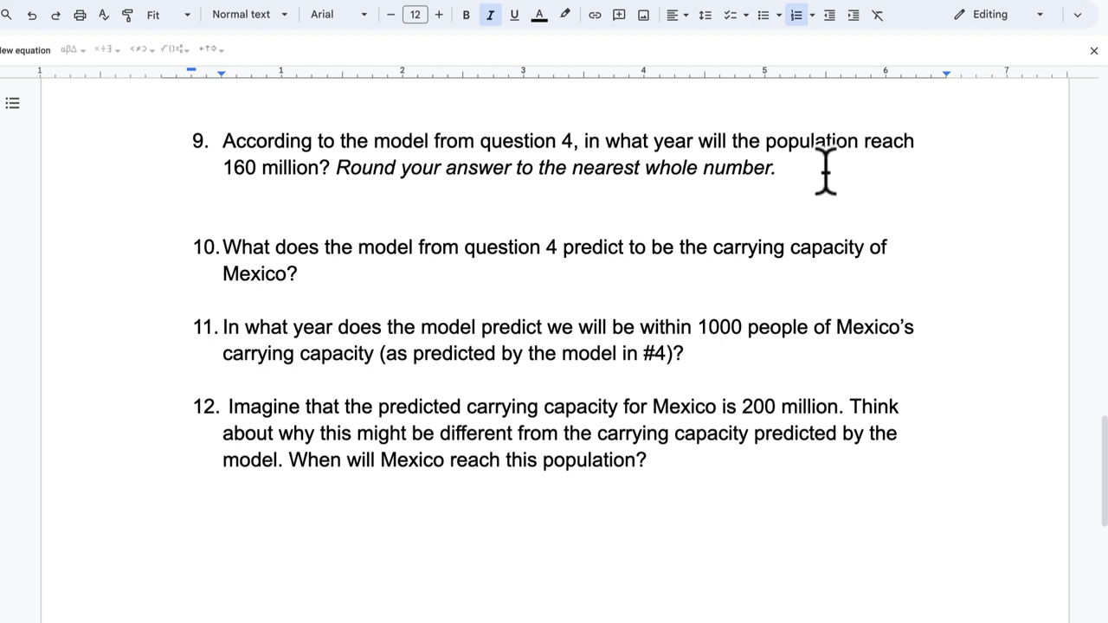
pyautogui.hotkey('ctrl', 'Tab')
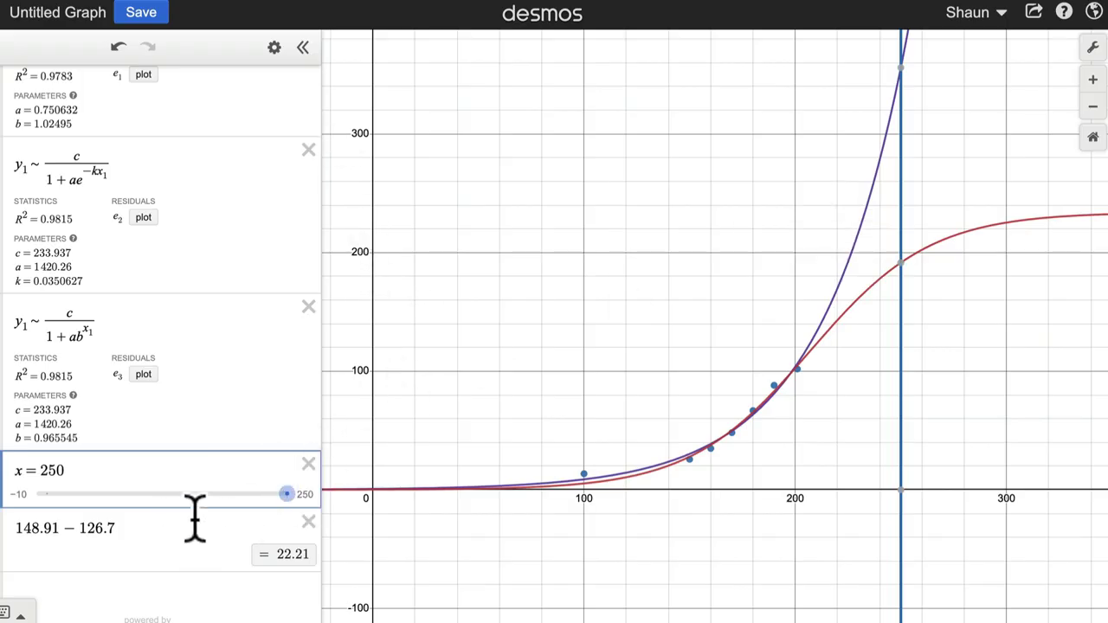
# - Delete the subtraction row, add y = 160, and pin its logistic intersection (229.035, 160)
pyautogui.click(308, 521)
pyautogui.click(184, 558)
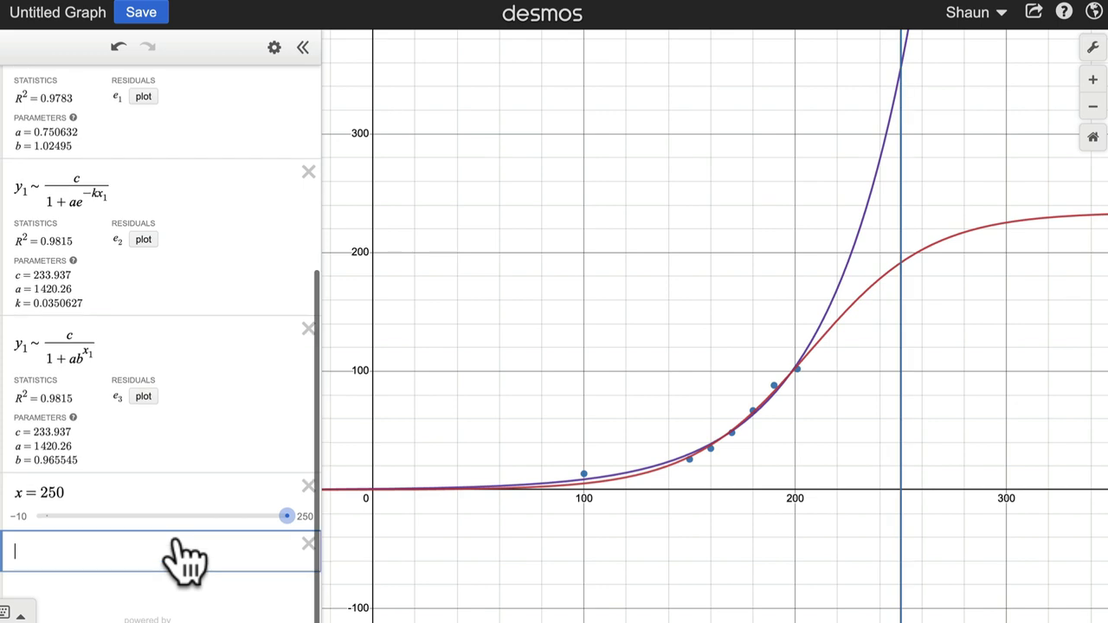
pyautogui.write('y=160')
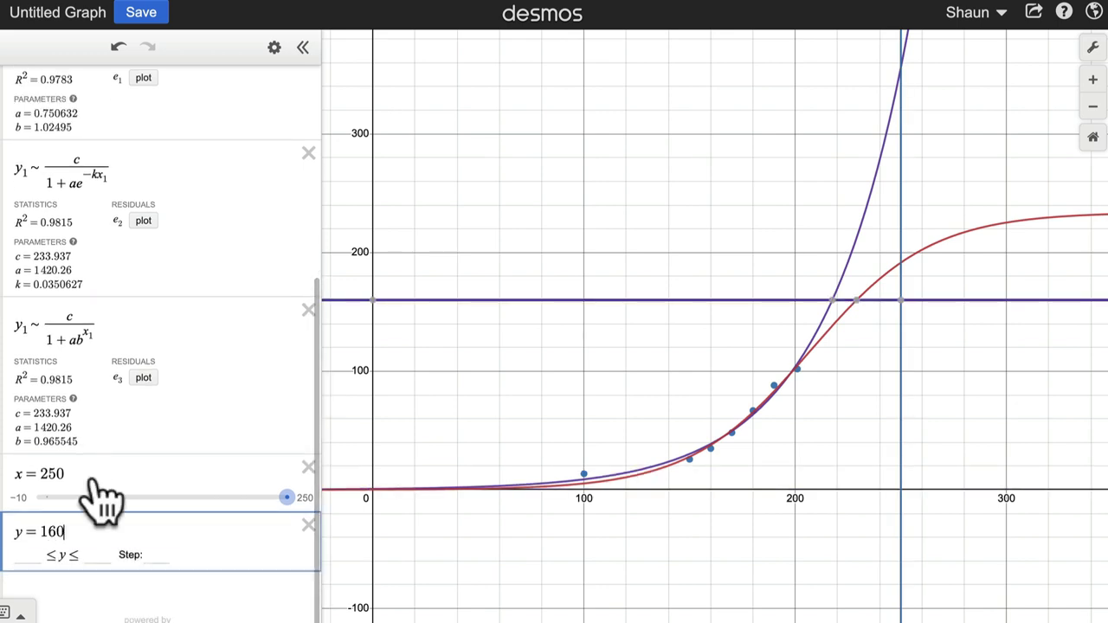
pyautogui.click(857, 302)
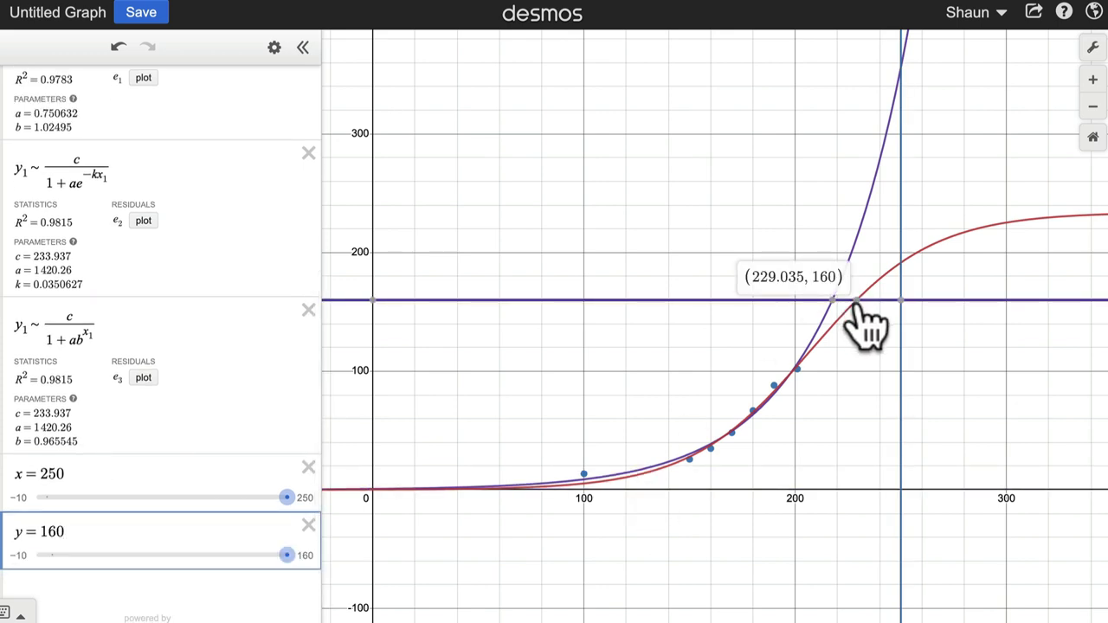
pyautogui.click(856, 302)
pyautogui.click(860, 312)
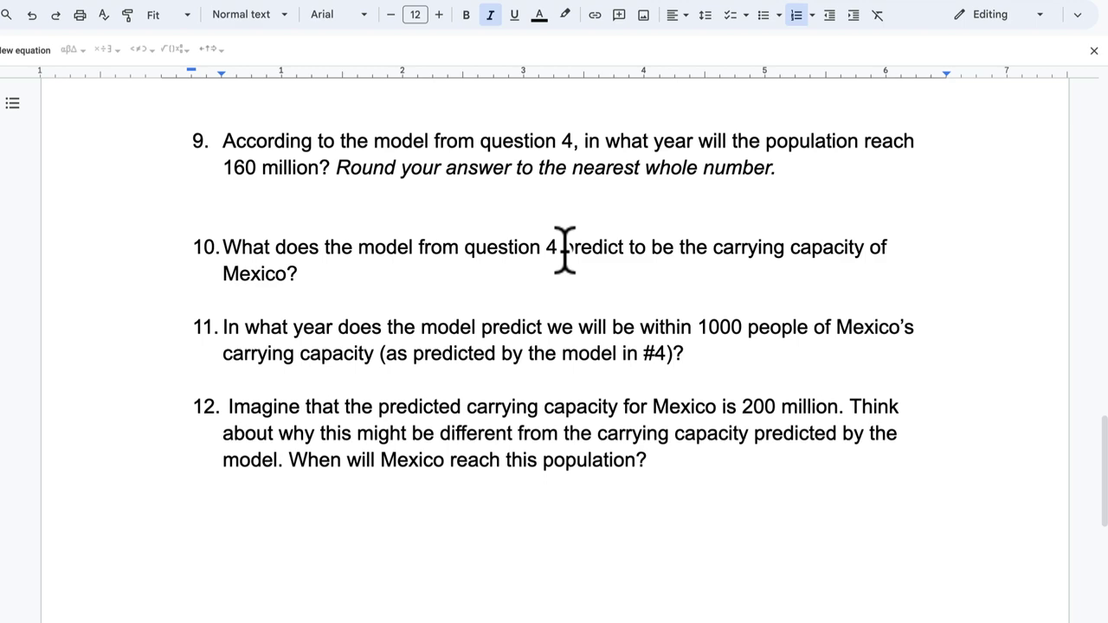
pyautogui.scroll(-2, 509, 204)
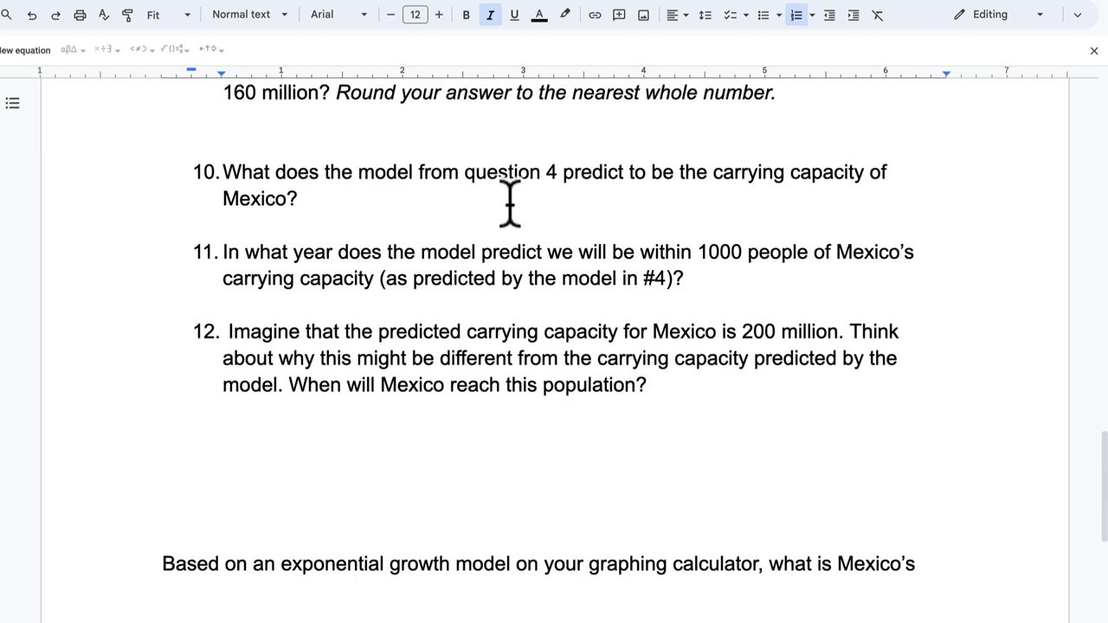
# - Delete the leftover exponential growth line below question 12, then select question 10's text
pyautogui.scroll(-1, 388, 168)
pyautogui.click(401, 479)
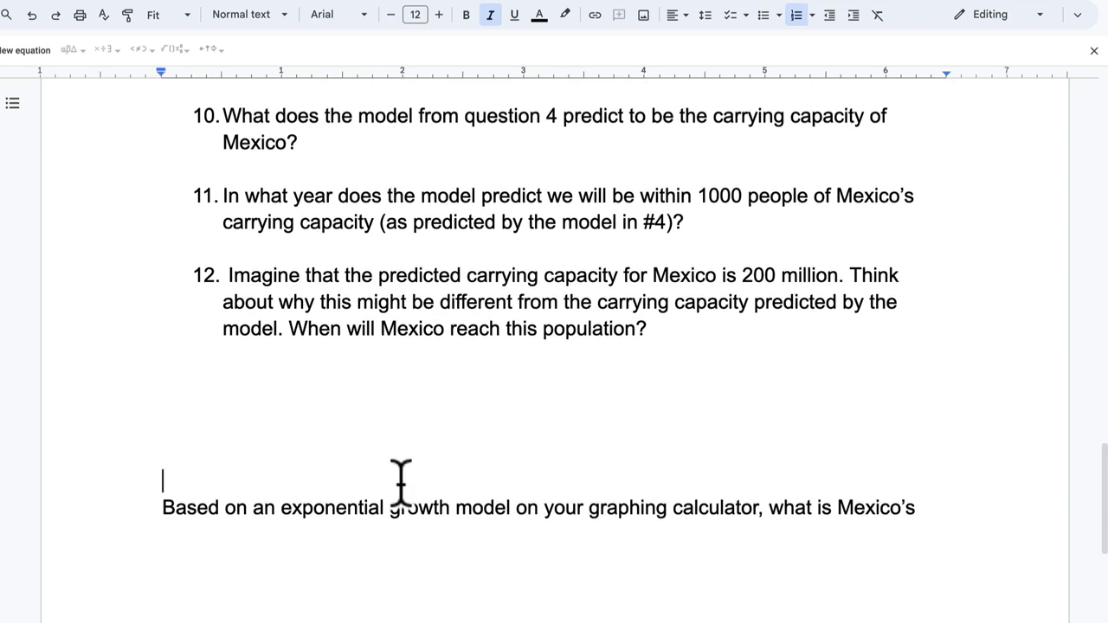
pyautogui.moveTo(401, 458); pyautogui.dragTo(404, 545)
pyautogui.press('BackSpace')
pyautogui.scroll(1, 321, 430)
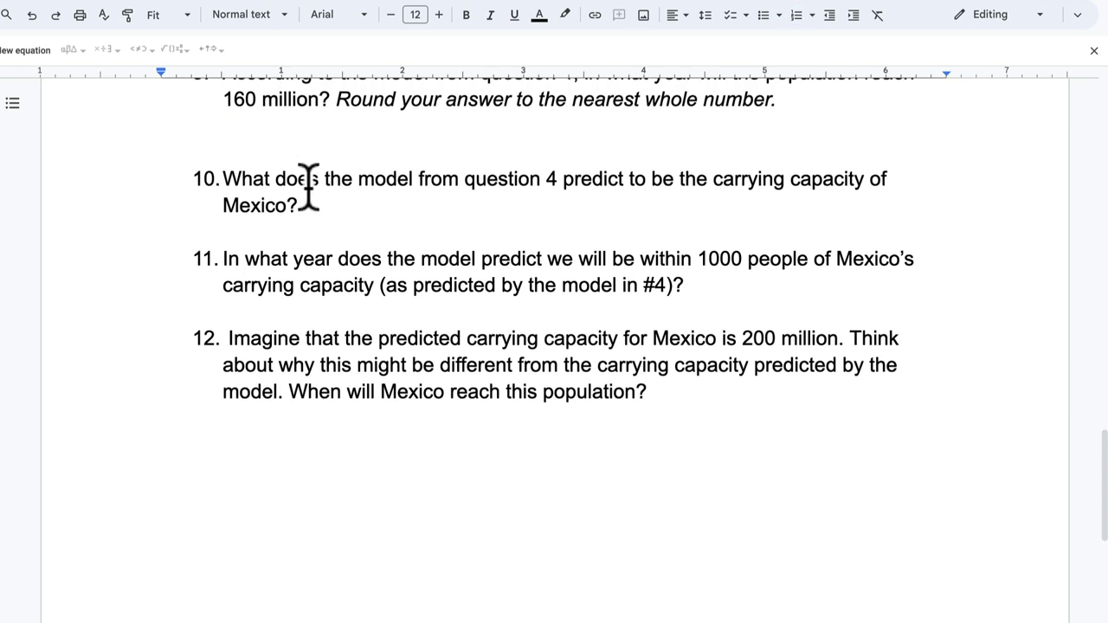
pyautogui.moveTo(309, 197); pyautogui.dragTo(228, 178)
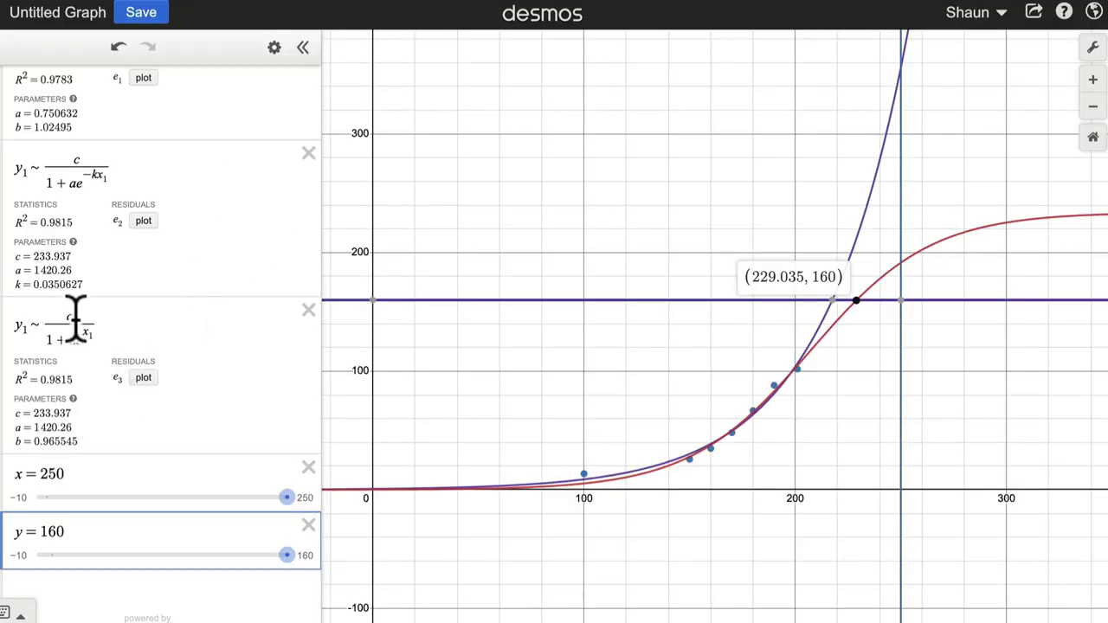
# - Dismiss the intersection label and change the horizontal line from y = 160 to y = 233.937
pyautogui.click(6, 184)
pyautogui.click(7, 192)
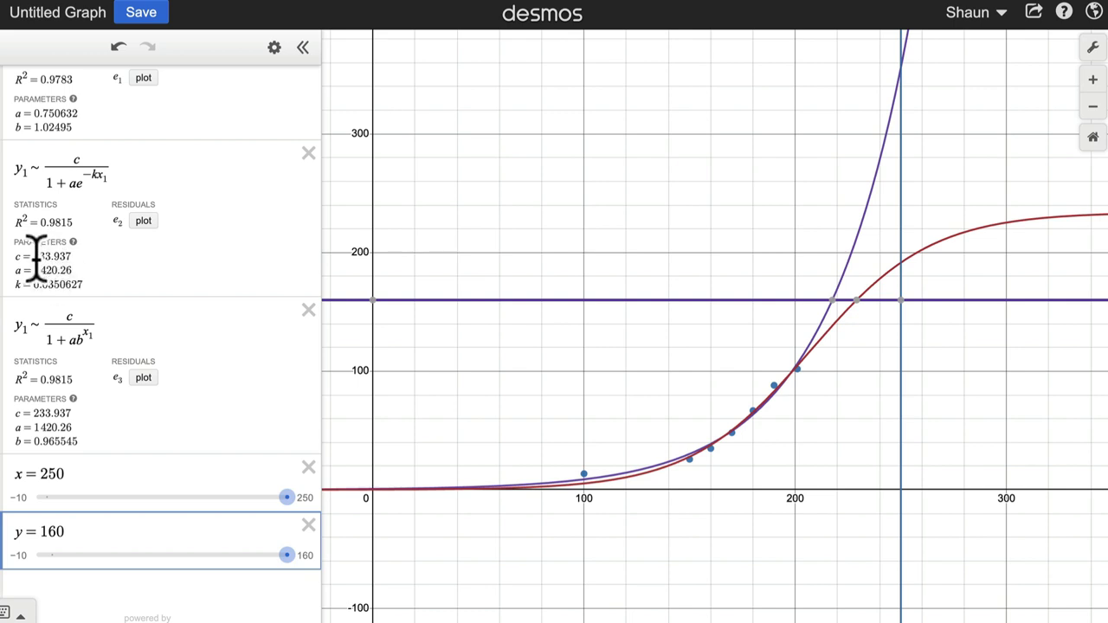
pyautogui.moveTo(73, 530); pyautogui.dragTo(42, 533)
pyautogui.write('233.')
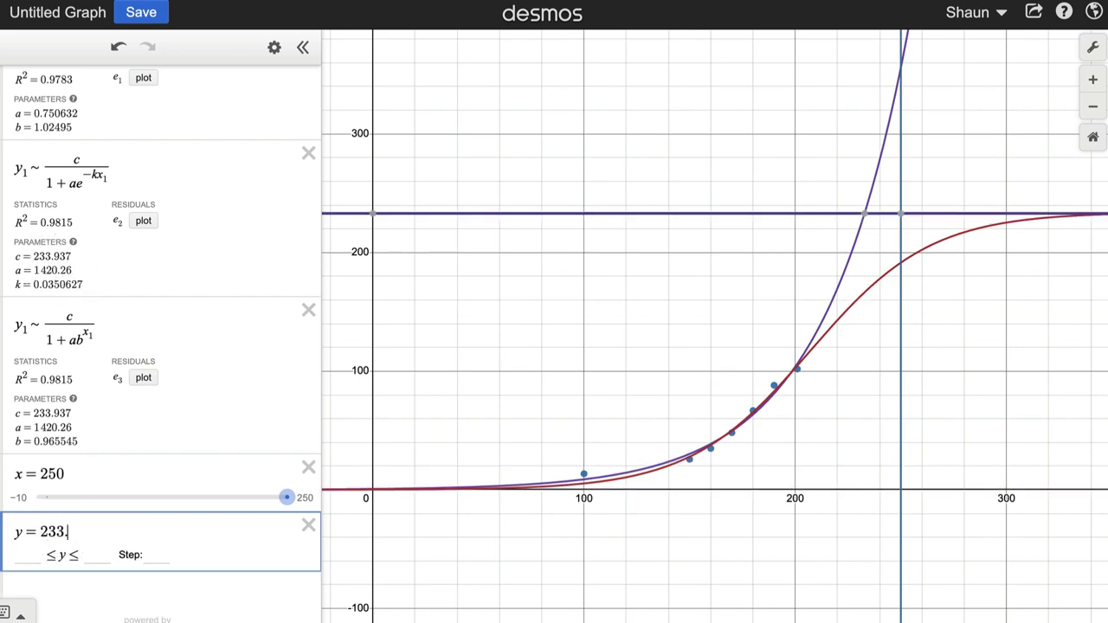
pyautogui.write('937')
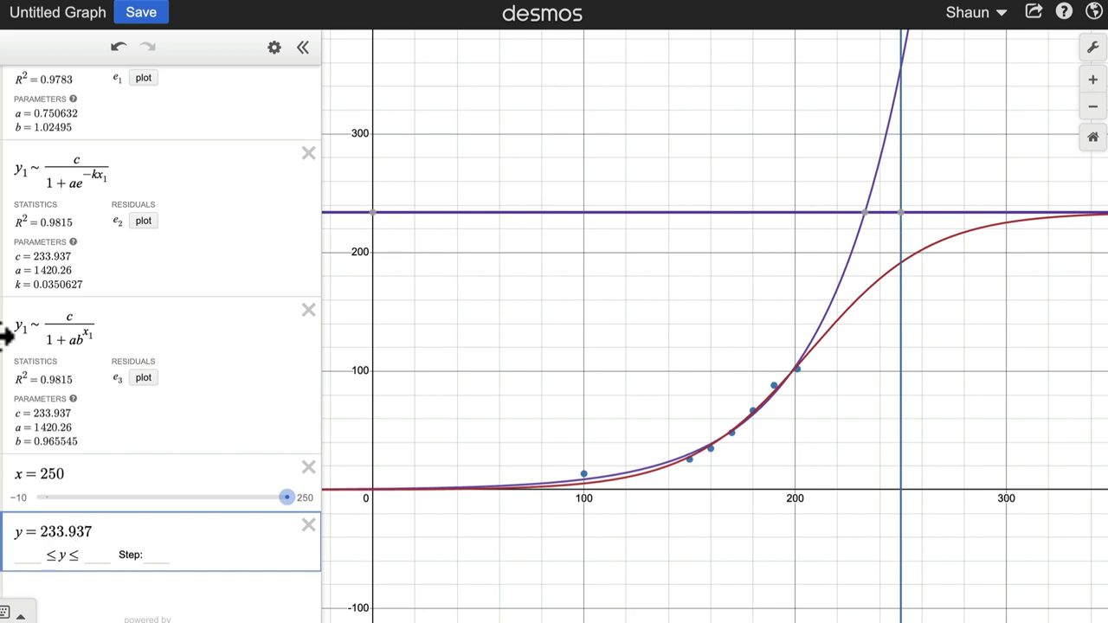
# - Hide the exponential regression curve
pyautogui.scroll(4, 4, 336)
pyautogui.click(7, 346)
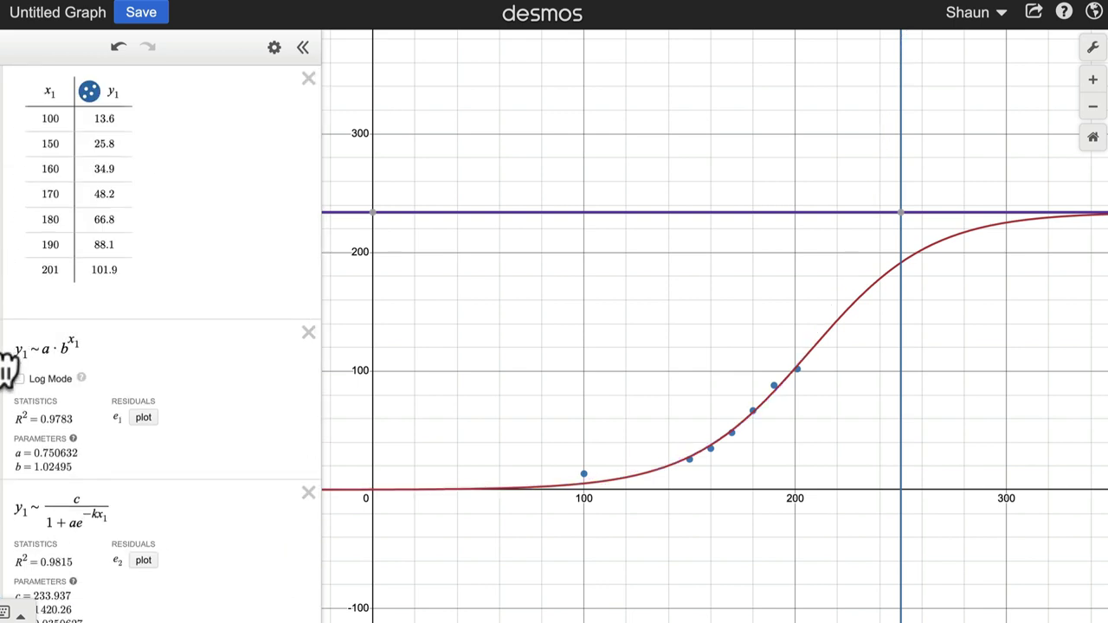
pyautogui.scroll(-5, 9, 351)
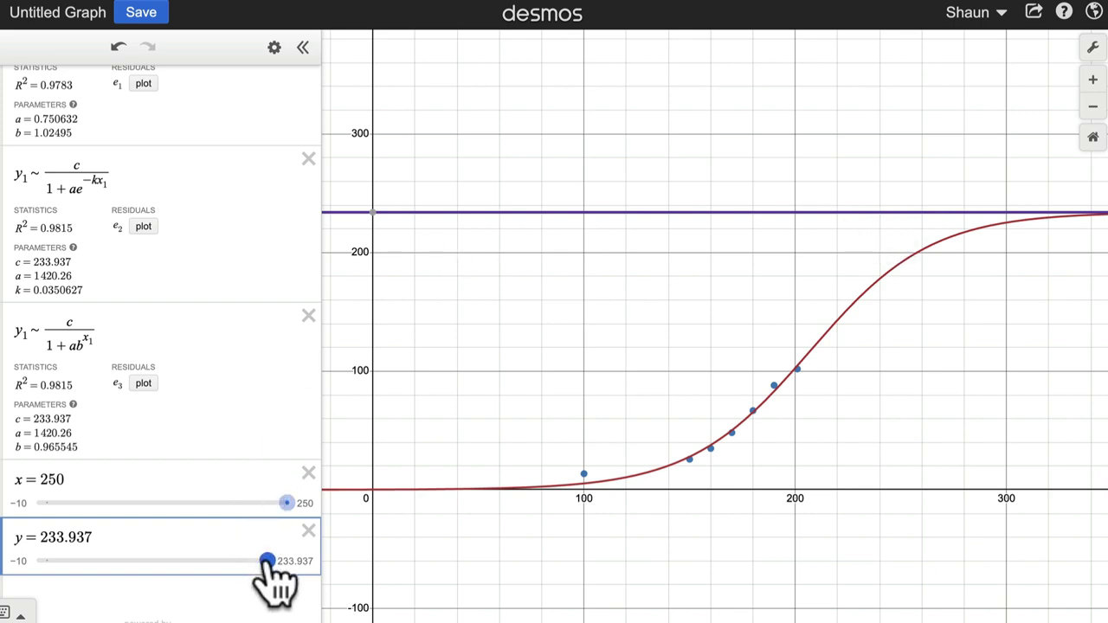
# - Drag the line to y = 149 to read its logistic crossing at 223.047, then restore y = 233.937
pyautogui.moveTo(266, 561); pyautogui.dragTo(187, 559)
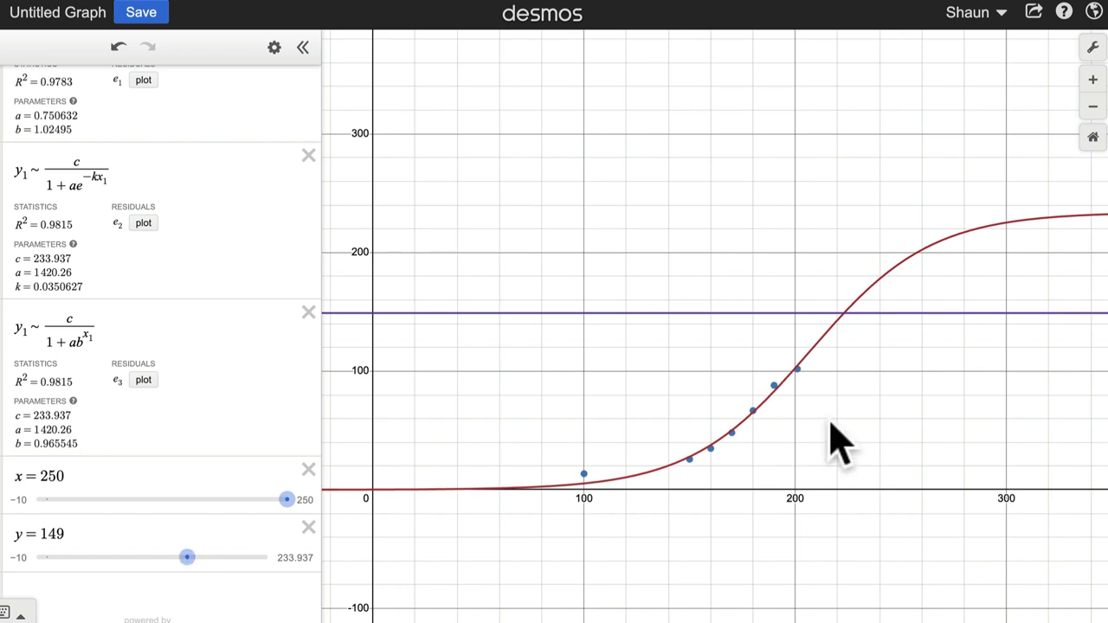
pyautogui.click(844, 315)
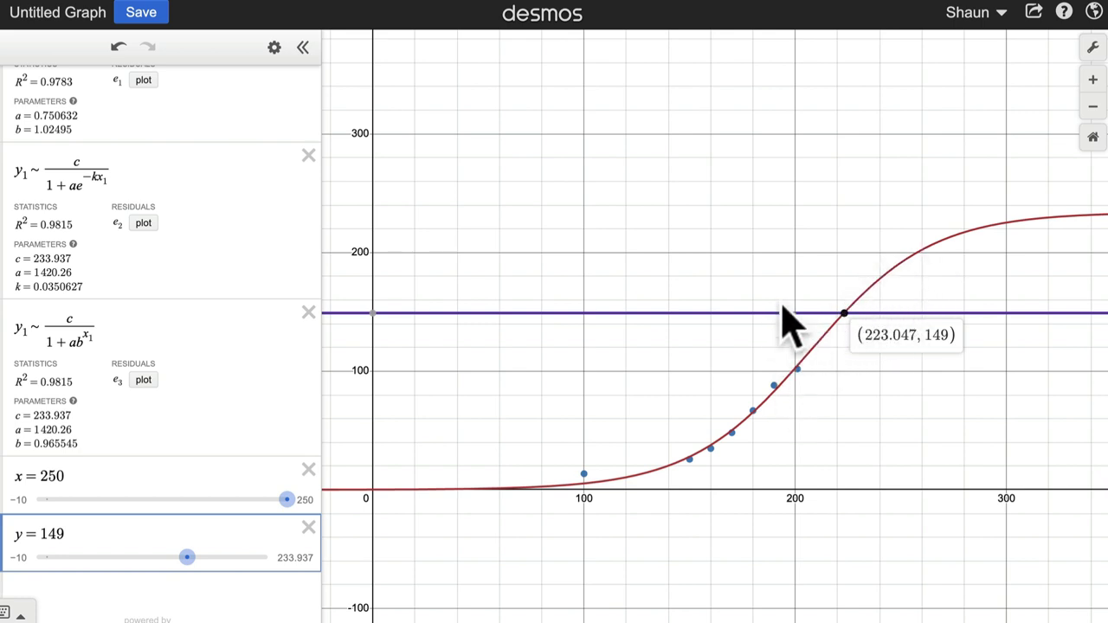
pyautogui.click(227, 556)
pyautogui.write('233.937')
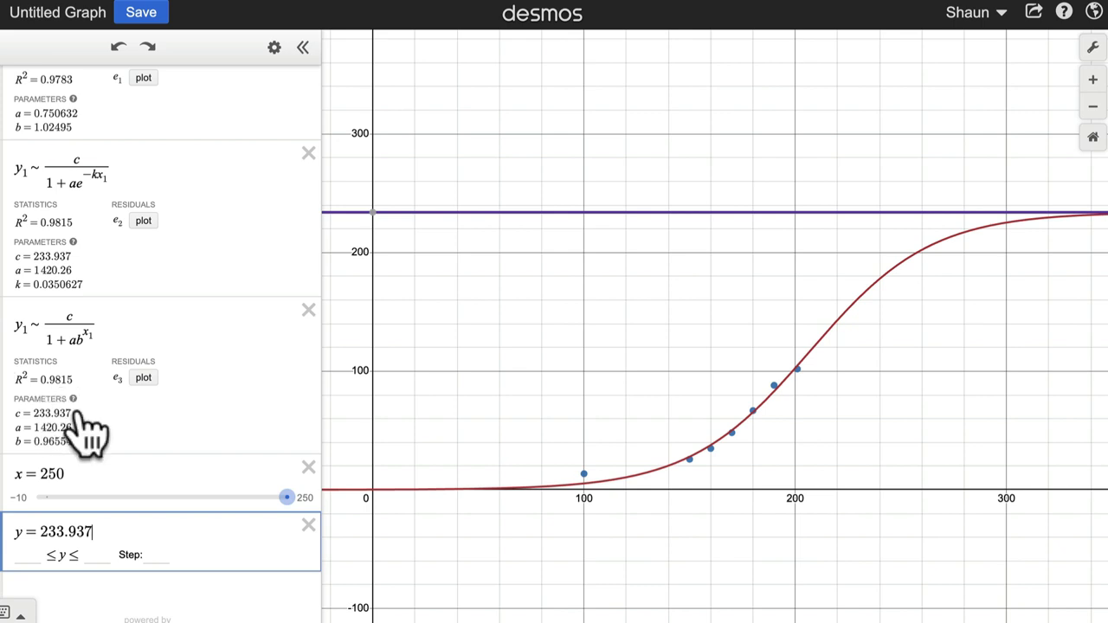
pyautogui.moveTo(79, 409)
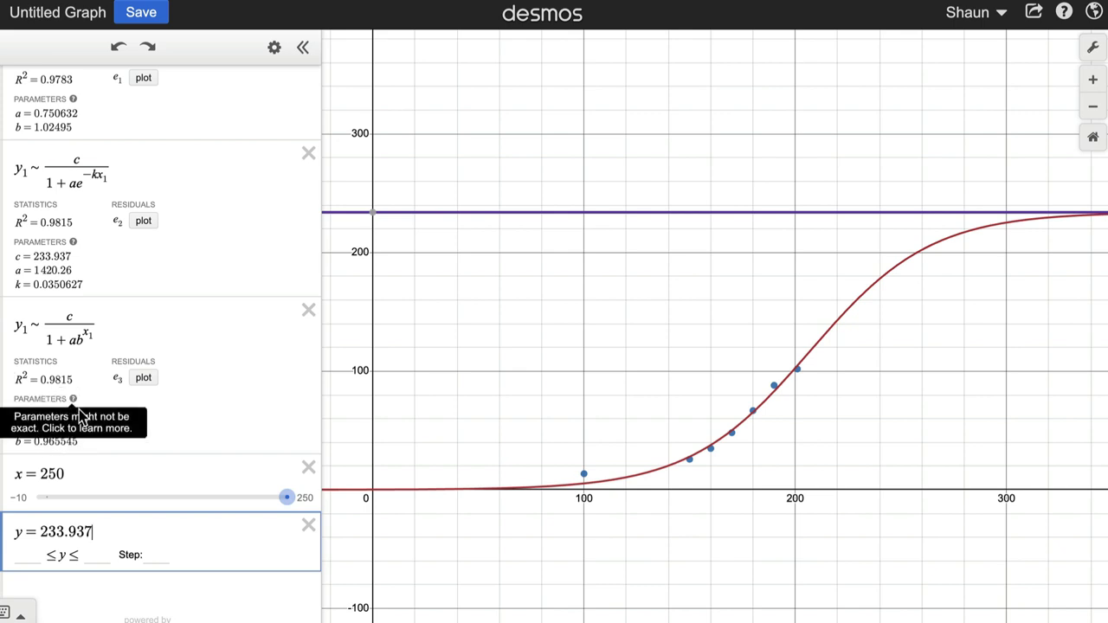
pyautogui.hotkey('alt', 'Tab')
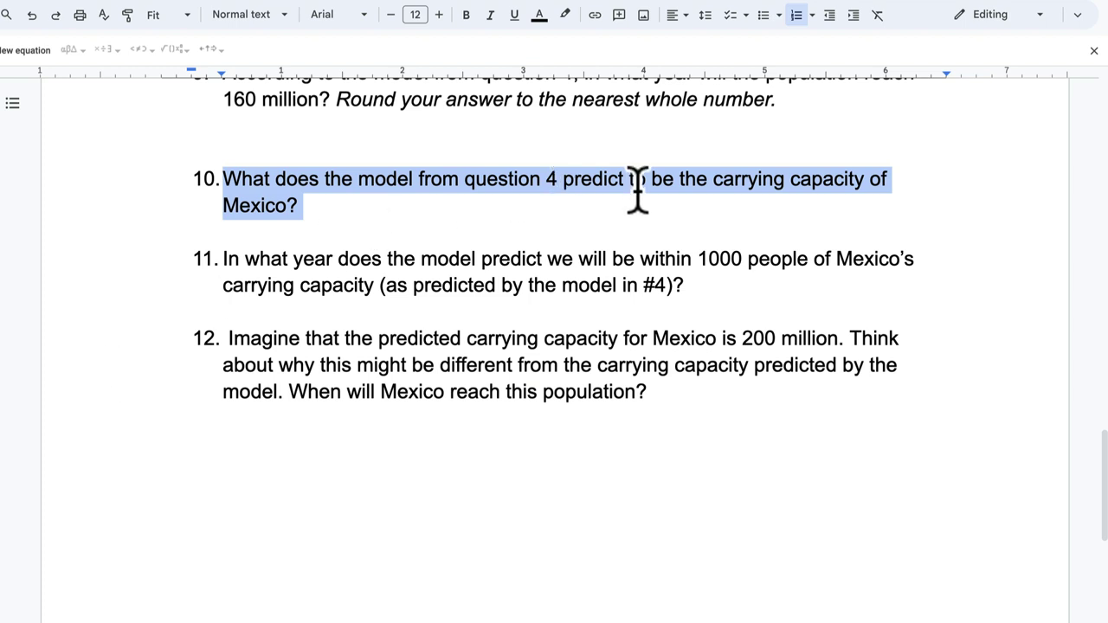
# - Clear the selection on question 10 and scroll down to question 11
pyautogui.click(496, 207)
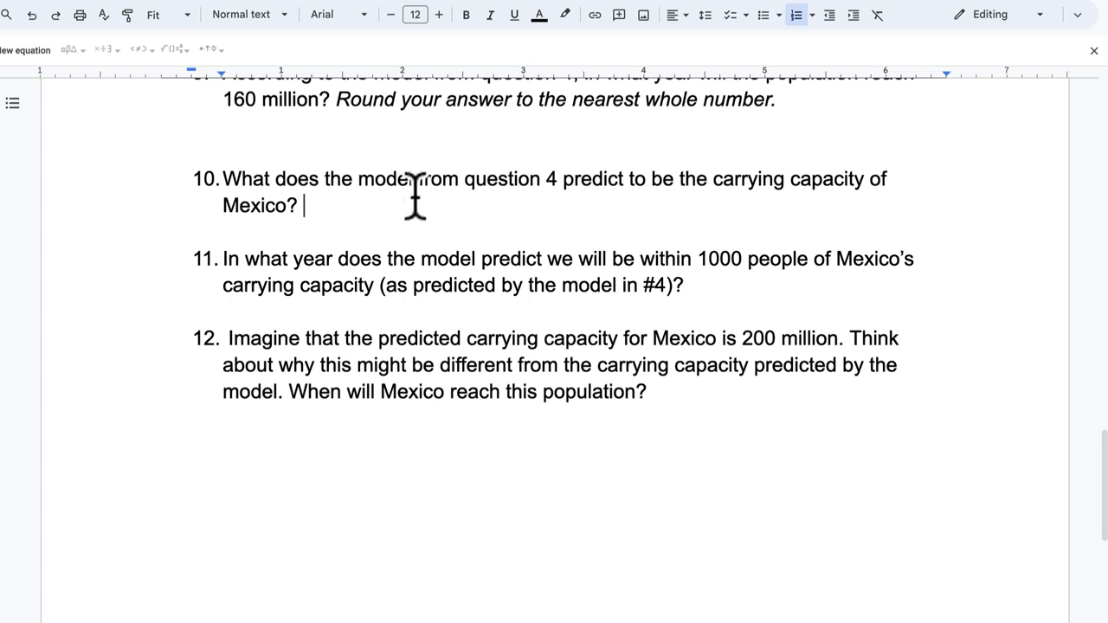
pyautogui.scroll(-3, 415, 198)
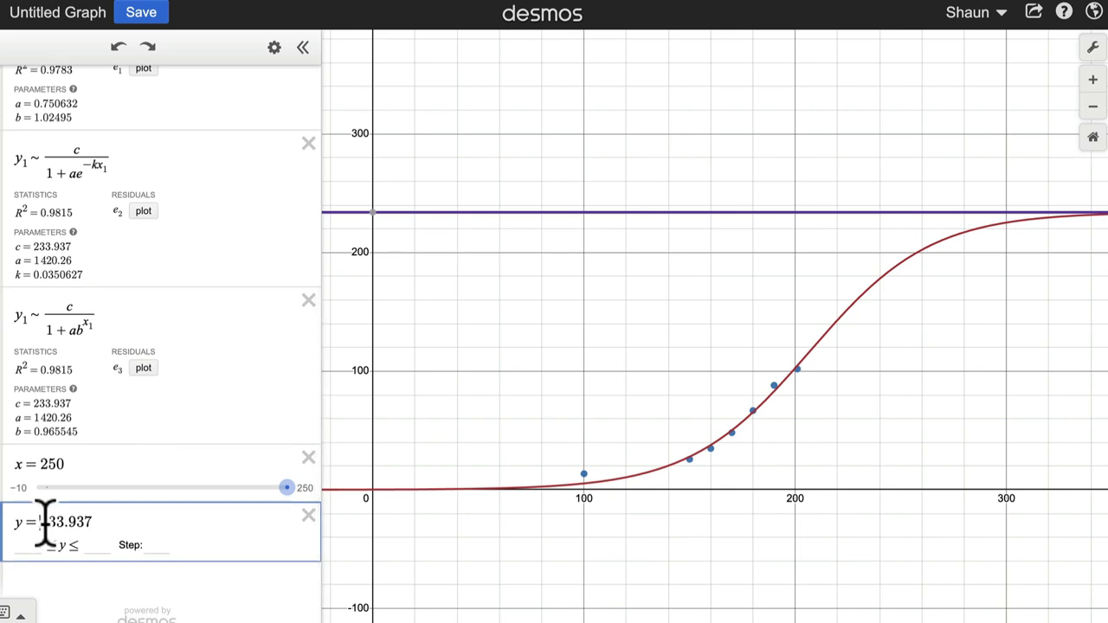
# - Add a horizontal line at y = 233.936, 1000 people under the carrying capacity
pyautogui.moveTo(41, 524); pyautogui.dragTo(102, 522)
pyautogui.click(103, 522)
pyautogui.press('Return')
pyautogui.write('y')
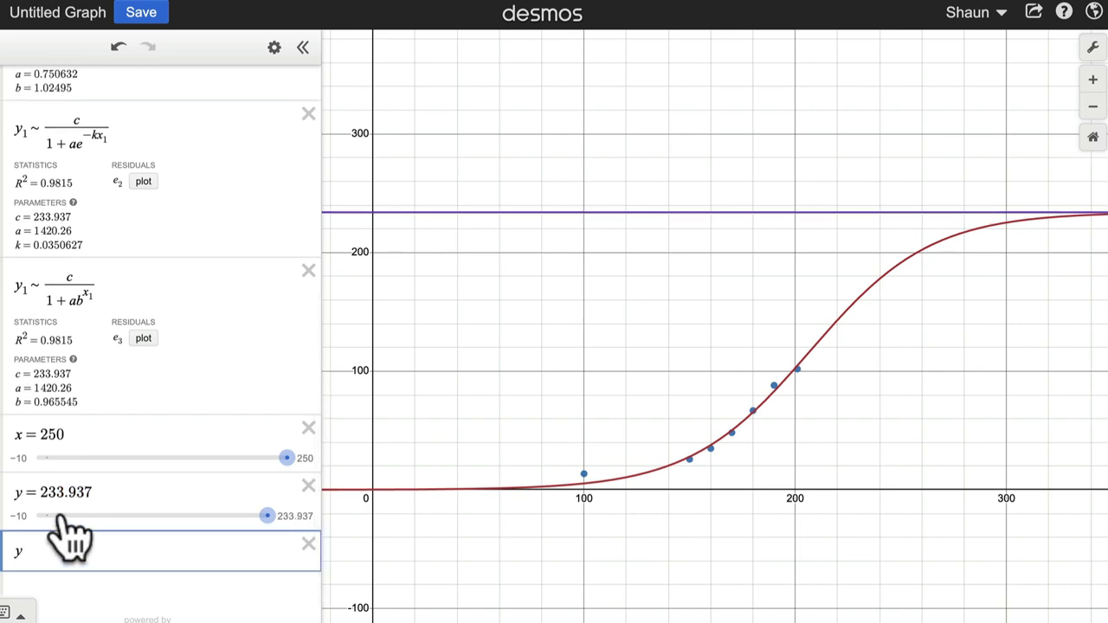
pyautogui.write('=')
pyautogui.moveTo(61, 551); pyautogui.dragTo(113, 551)
pyautogui.moveTo(63, 552); pyautogui.dragTo(9, 554)
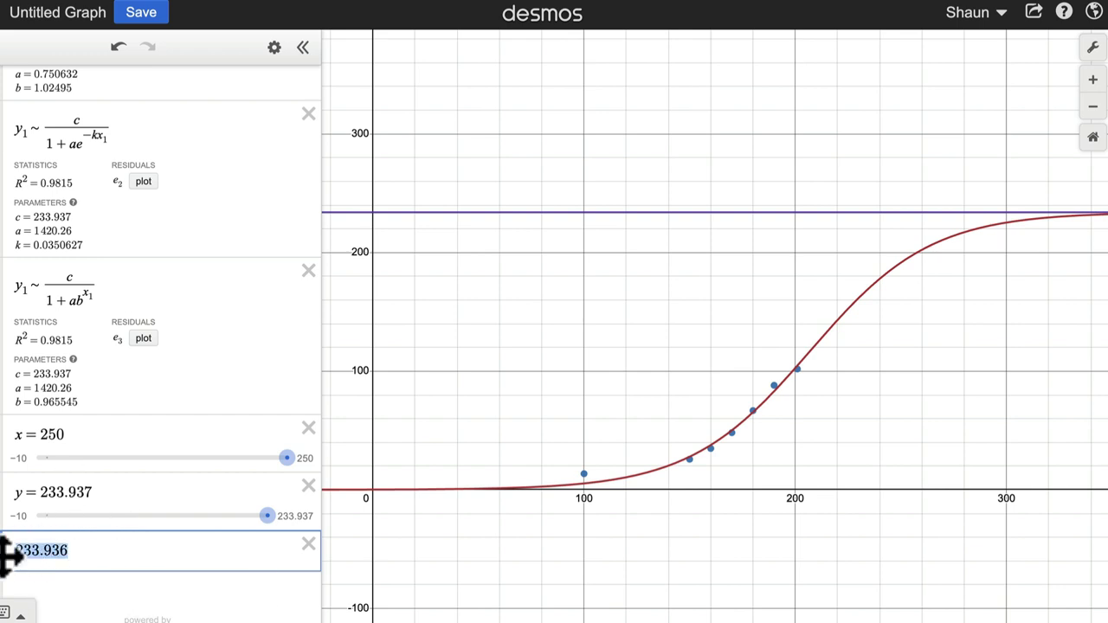
pyautogui.click(93, 492)
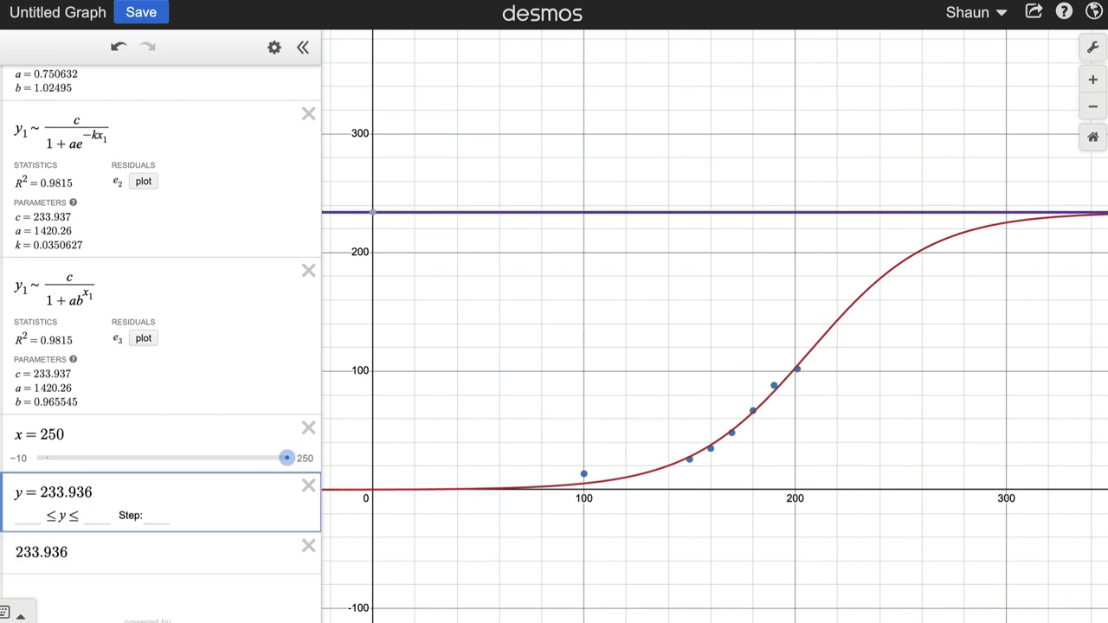
pyautogui.click(751, 270)
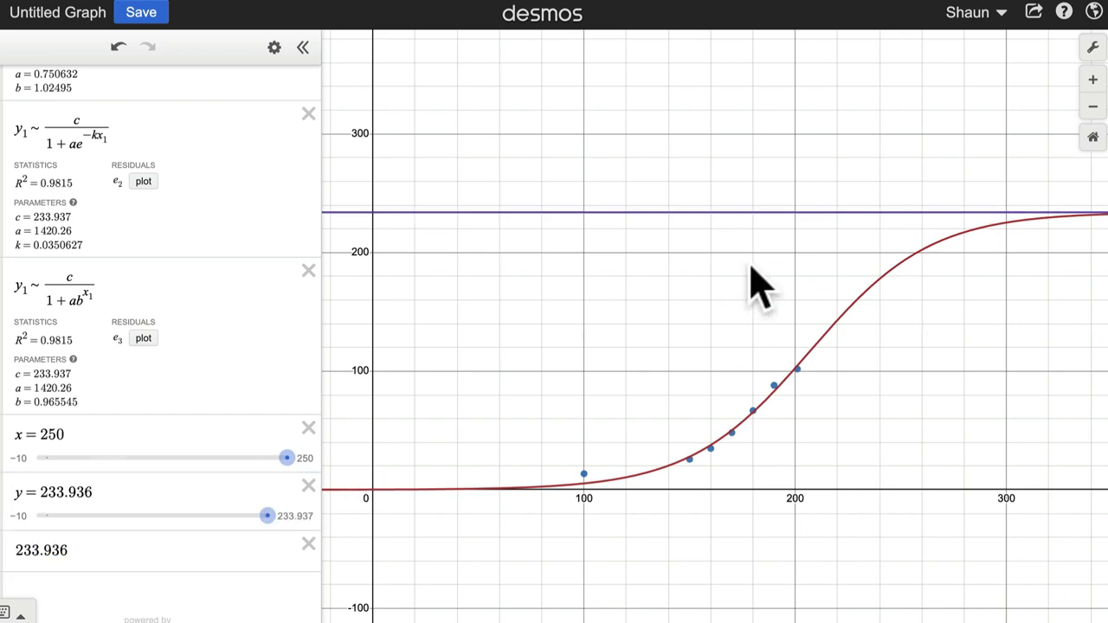
# - Rescale the x-axis and trace where the logistic curve reaches the line at x = 573.123
pyautogui.moveTo(794, 500); pyautogui.dragTo(490, 510)
pyautogui.moveTo(678, 499); pyautogui.dragTo(514, 504)
pyautogui.moveTo(609, 494); pyautogui.dragTo(525, 501)
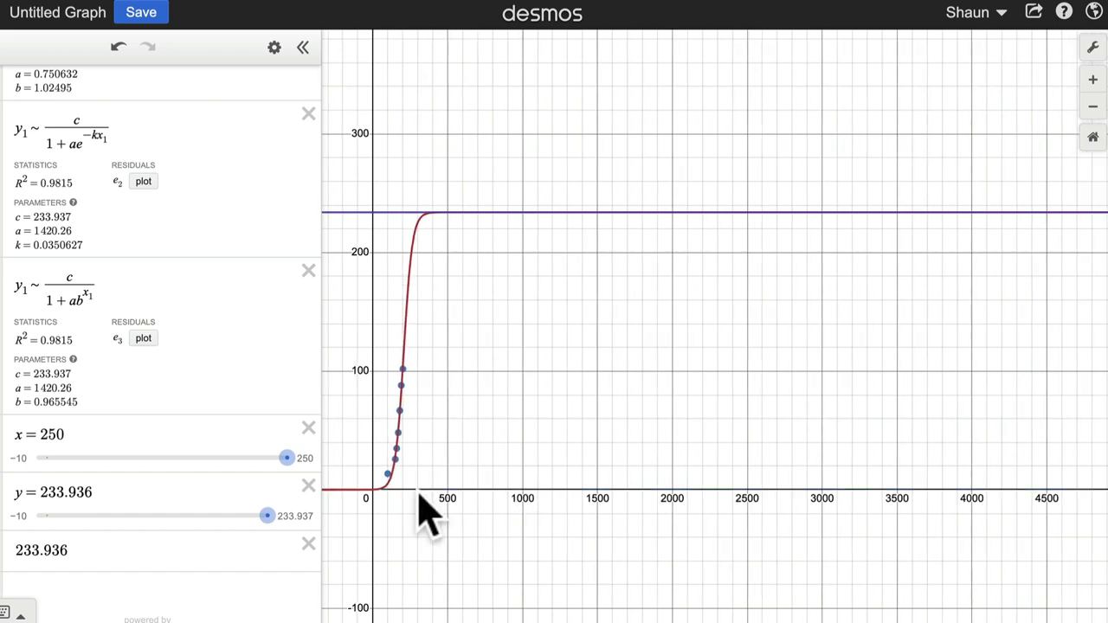
pyautogui.click(528, 213)
pyautogui.moveTo(528, 213); pyautogui.dragTo(457, 216)
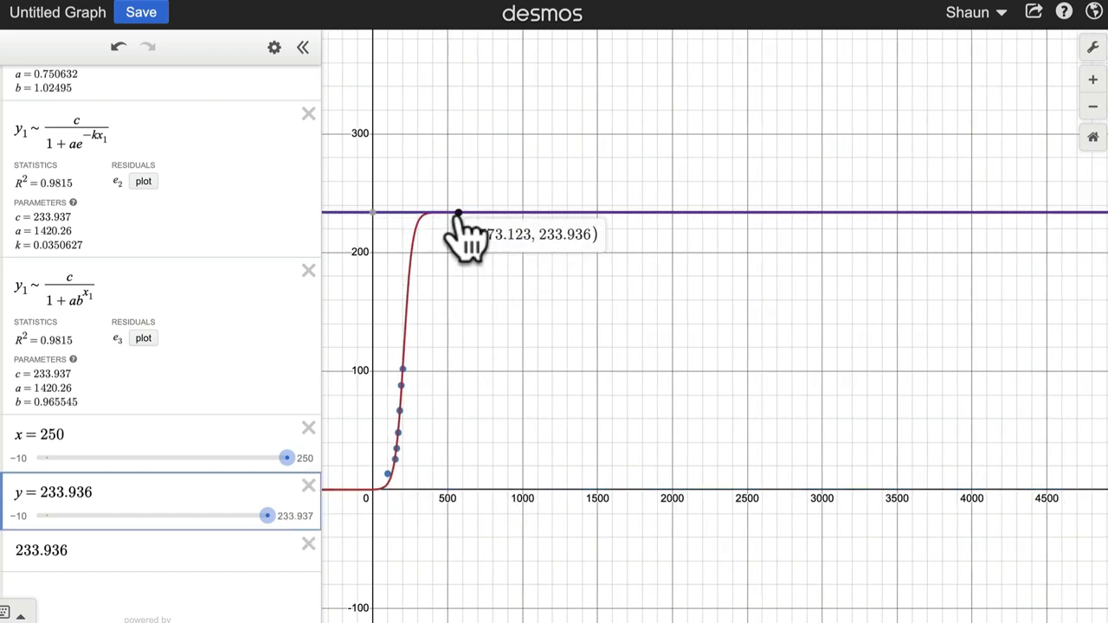
pyautogui.click(458, 215)
pyautogui.hotkey('ctrl', 'z')
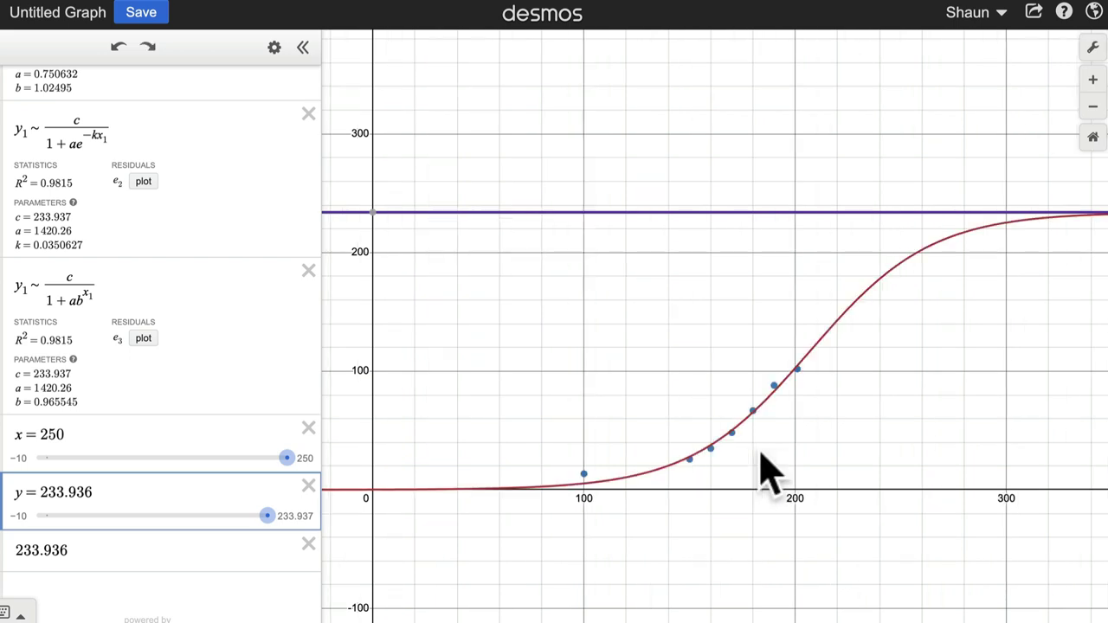
pyautogui.moveTo(981, 490); pyautogui.dragTo(740, 492)
pyautogui.click(799, 214)
pyautogui.moveTo(798, 214)
pyautogui.mouseDown()
pyautogui.moveTo(1083, 217)
pyautogui.moveTo(1074, 218)
pyautogui.mouseUp()
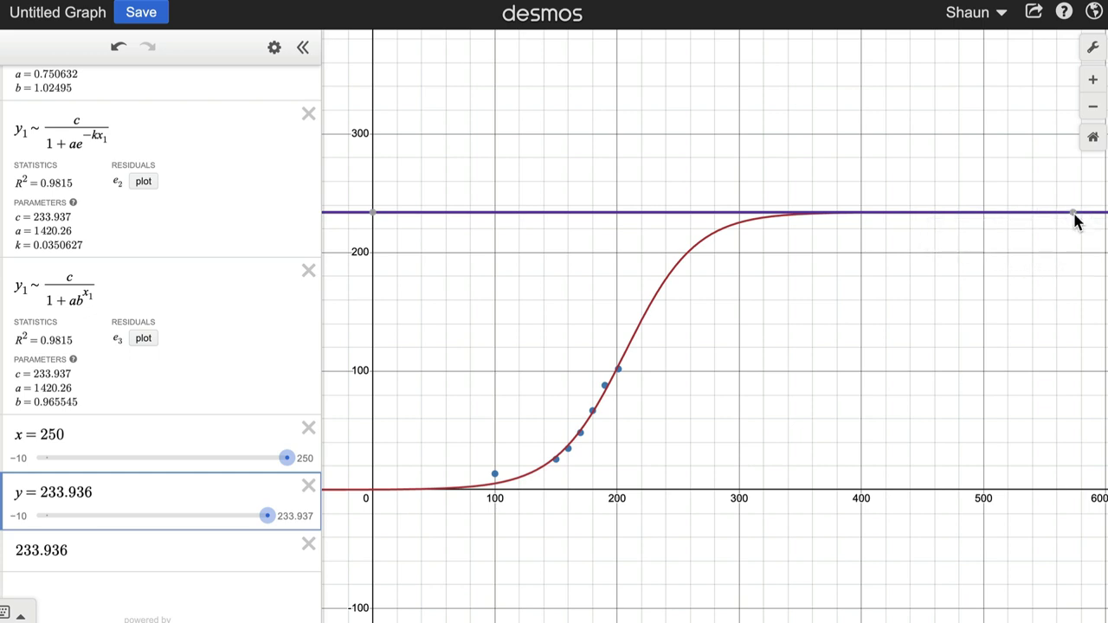
# - Pin the point (573.123, 233.936) and rewrite the row as 1800 + 573.123 to get 2373
pyautogui.click(1073, 215)
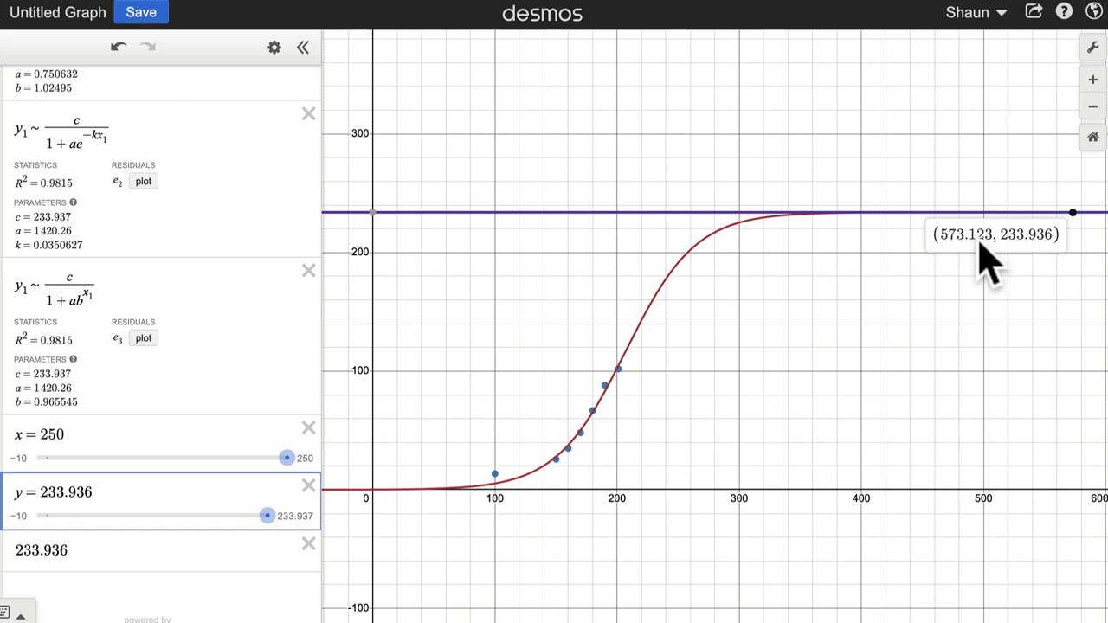
pyautogui.moveTo(156, 551); pyautogui.dragTo(7, 544)
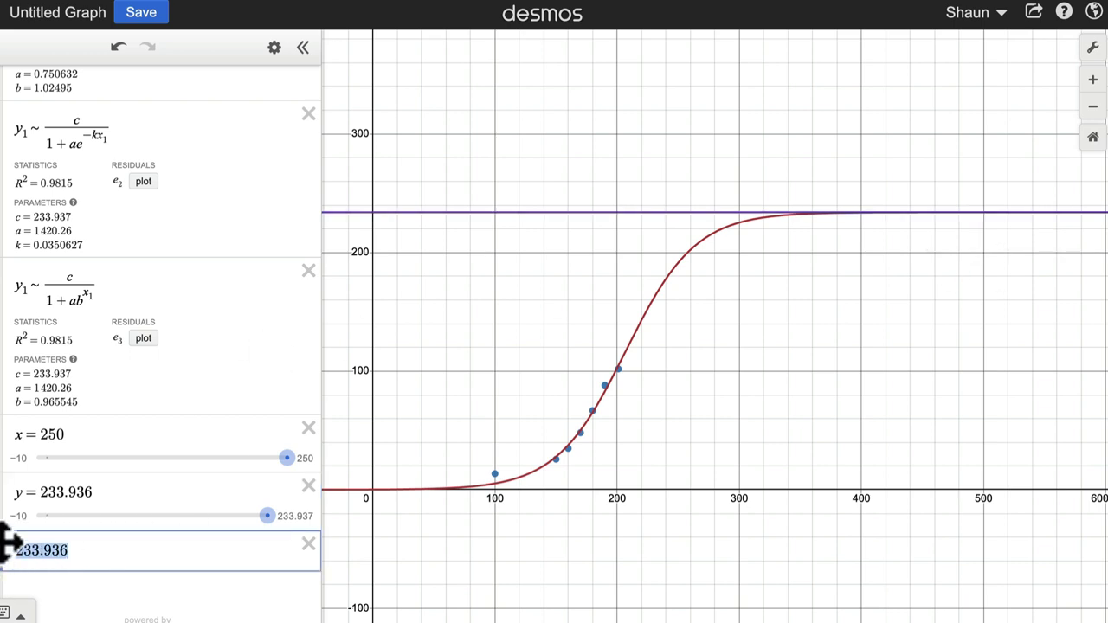
pyautogui.write('18')
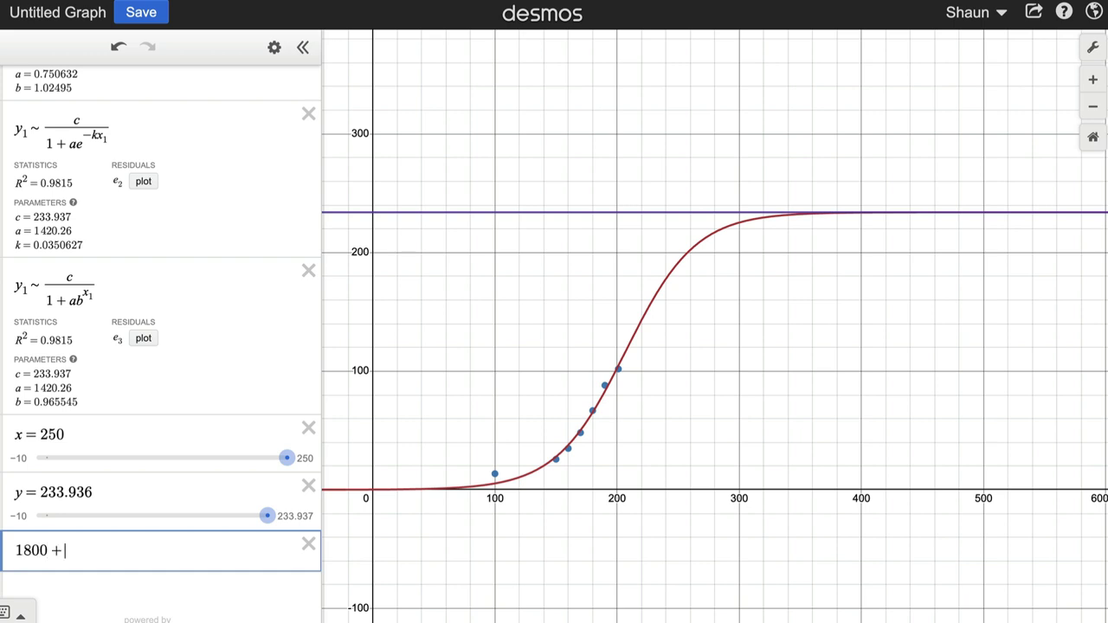
pyautogui.write('00 +')
pyautogui.click(997, 212)
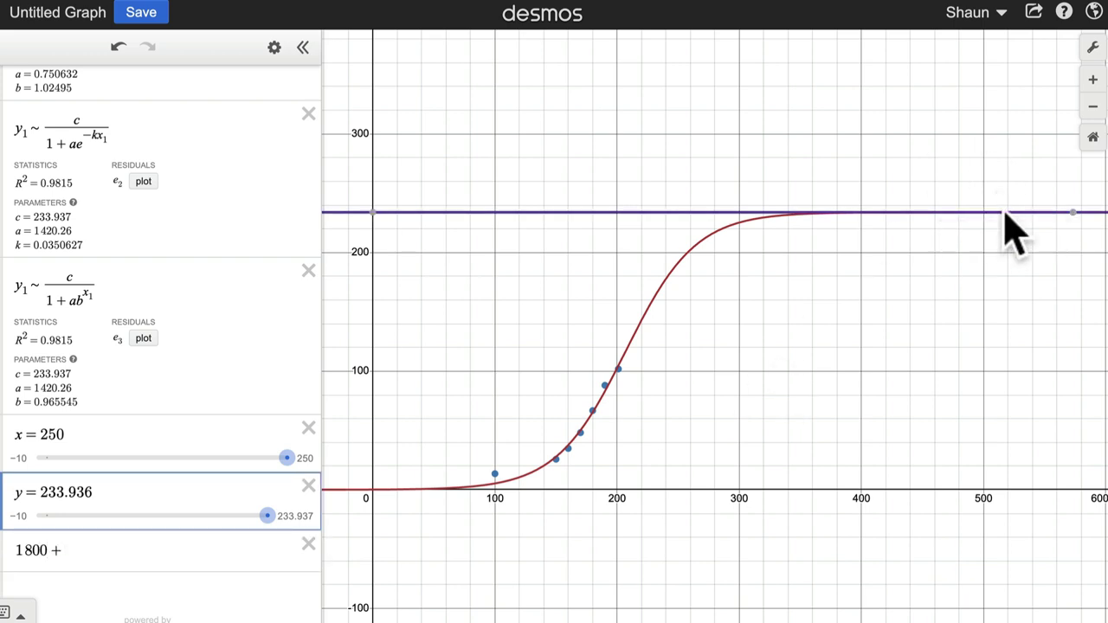
pyautogui.moveTo(1078, 221)
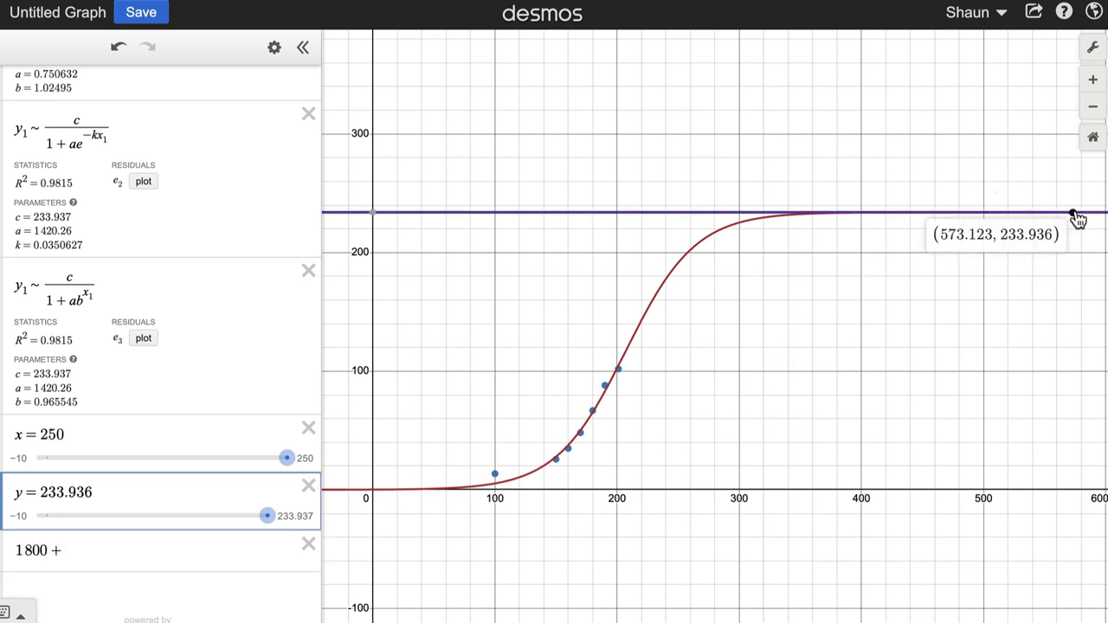
pyautogui.click(105, 548)
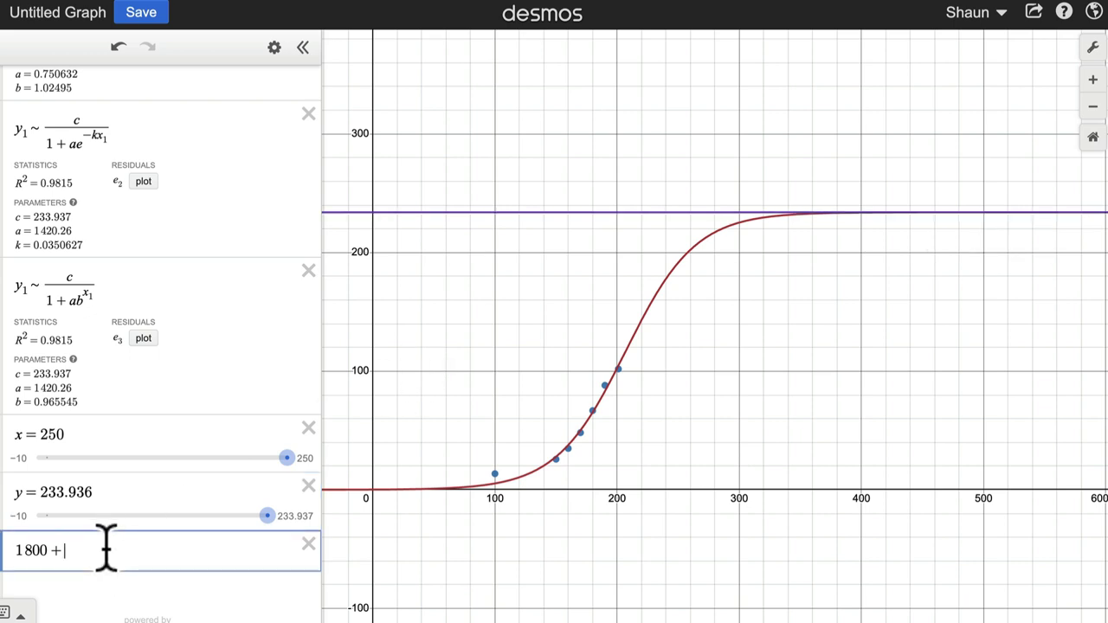
pyautogui.write('573')
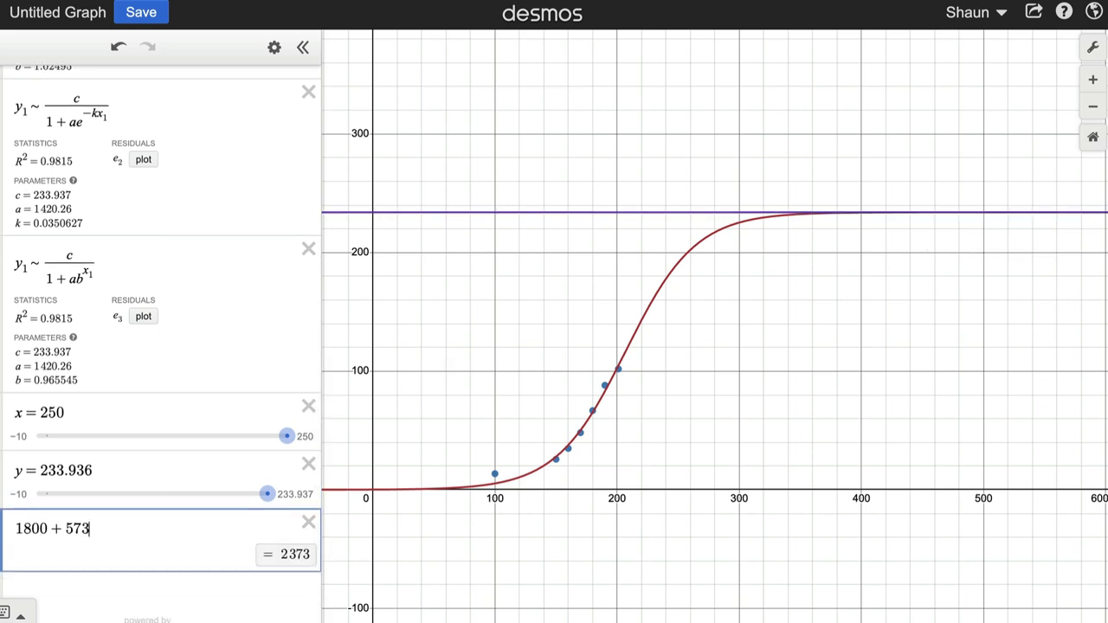
pyautogui.write('.123')
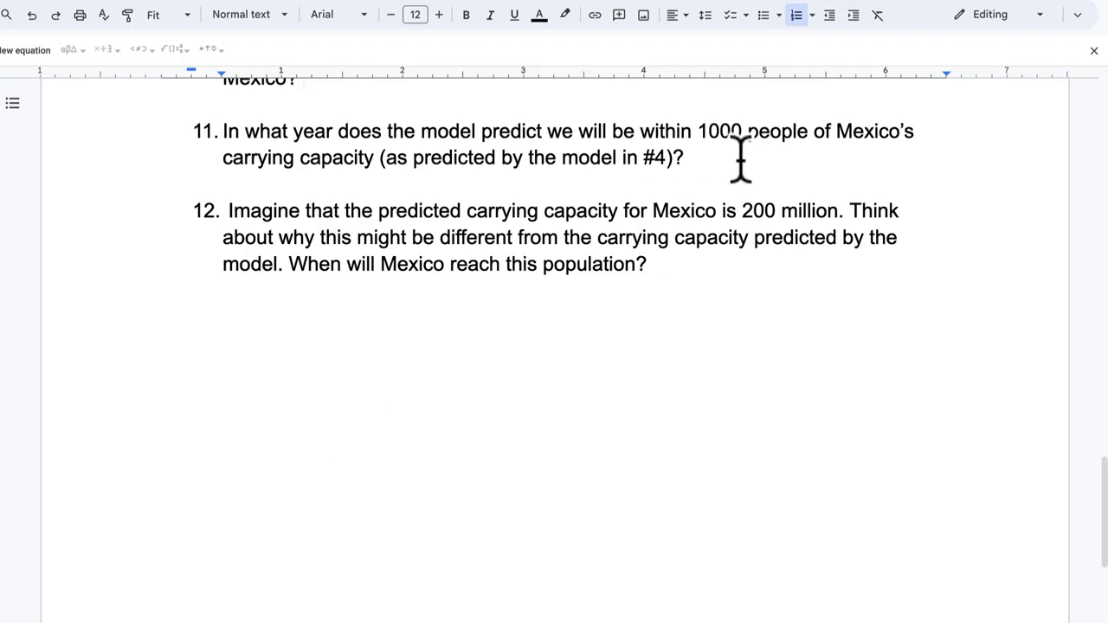
# - Highlight and read question 12's sentence about a 200 million carrying capacity, then return to Desmos
pyautogui.scroll(-2, 740, 160)
pyautogui.scroll(1, 740, 161)
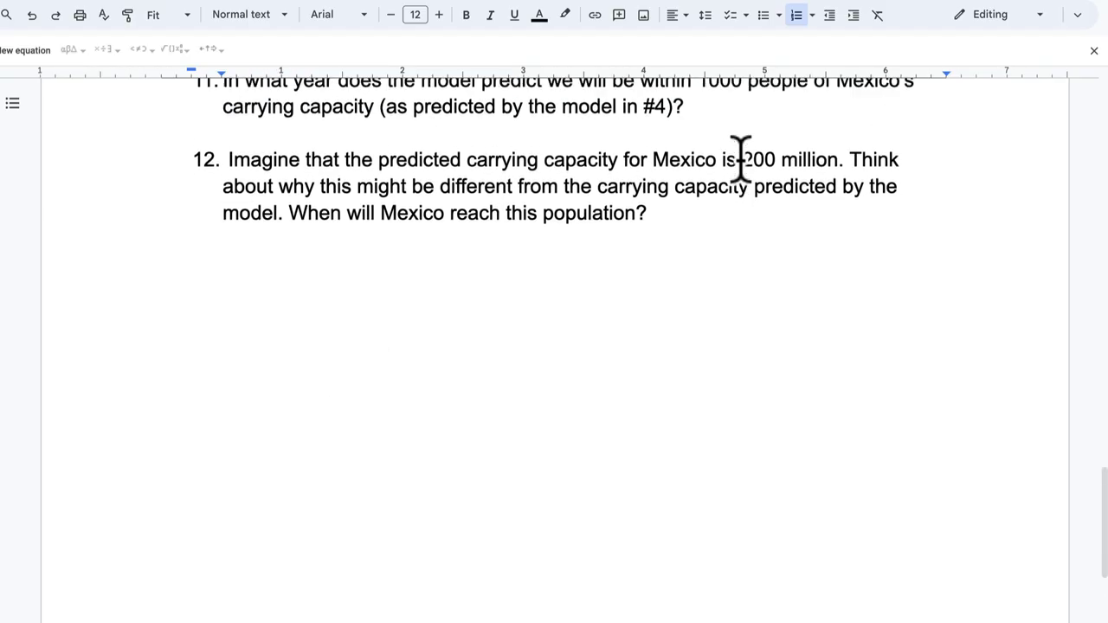
pyautogui.moveTo(391, 164); pyautogui.dragTo(848, 157)
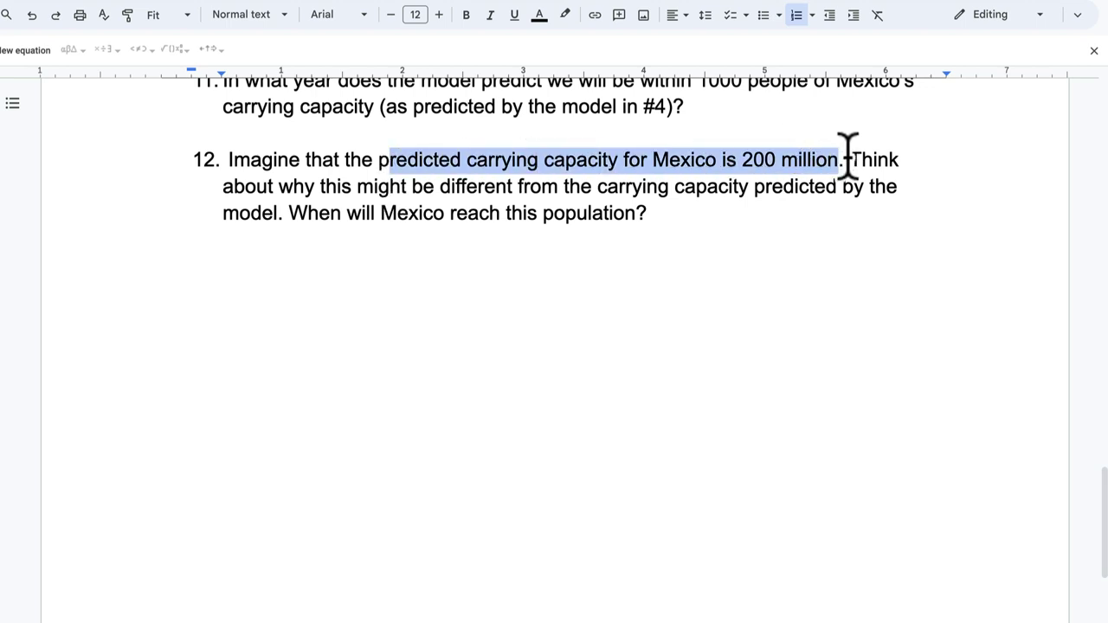
pyautogui.click(850, 157)
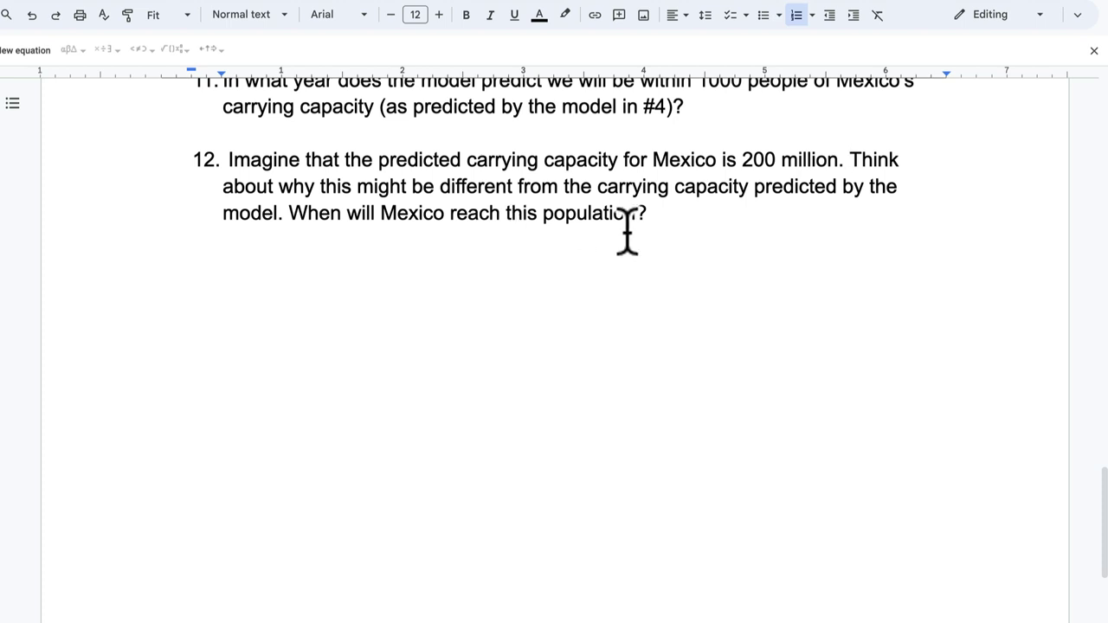
pyautogui.hotkey('alt', 'Tab')
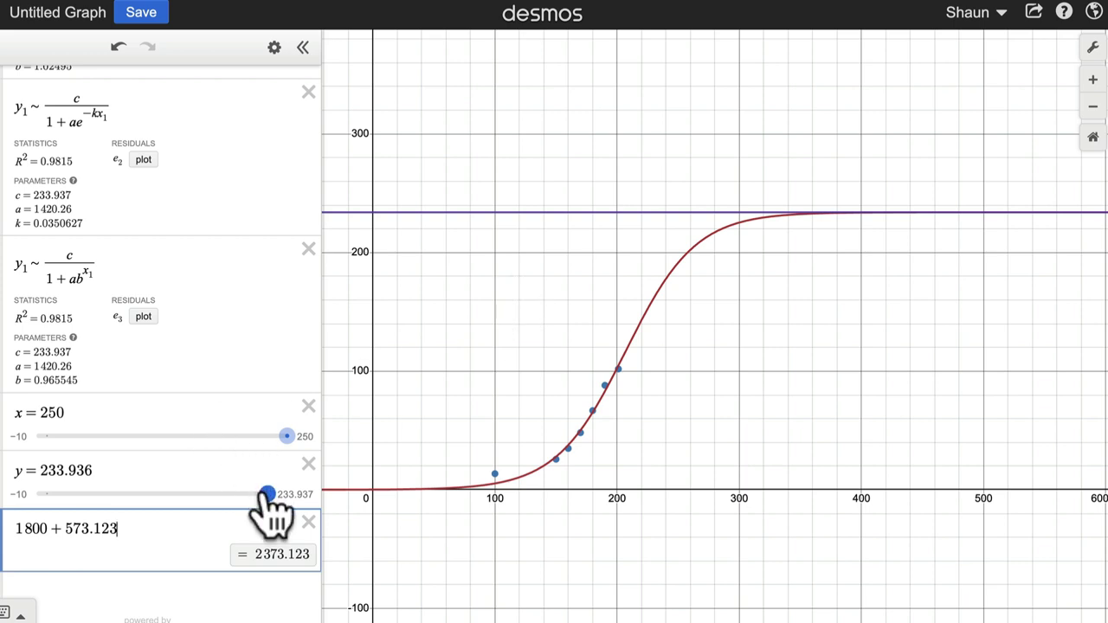
# - Move the horizontal line to y = 200, pin its logistic-curve intersection at (257.608, 200), and select carrying capacity 233.937
pyautogui.moveTo(268, 500); pyautogui.dragTo(237, 500)
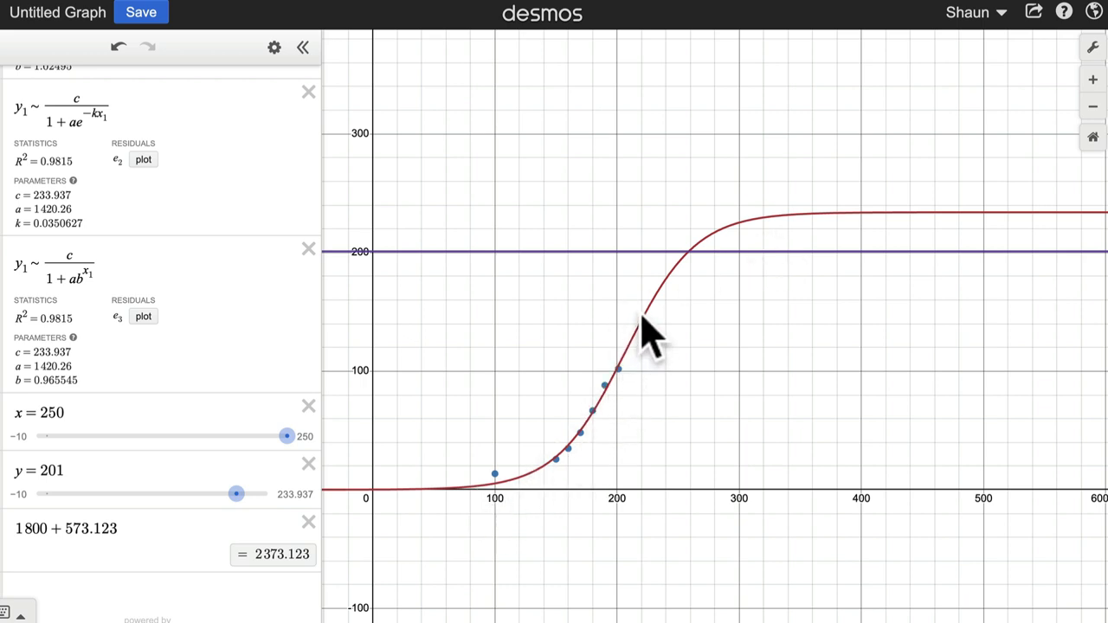
pyautogui.click(689, 253)
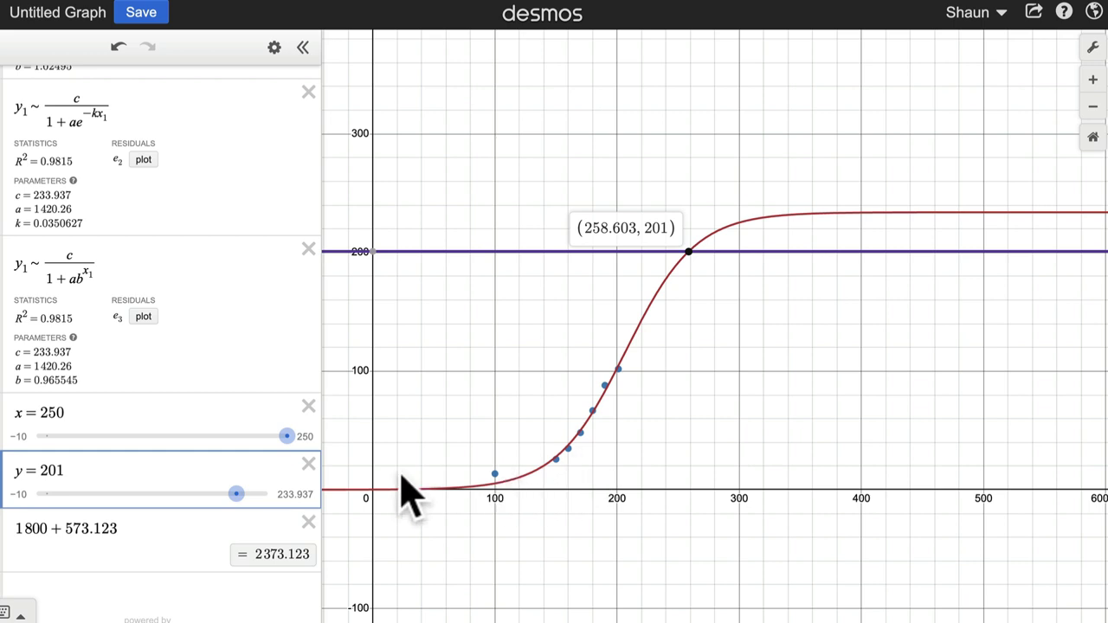
pyautogui.click(238, 494)
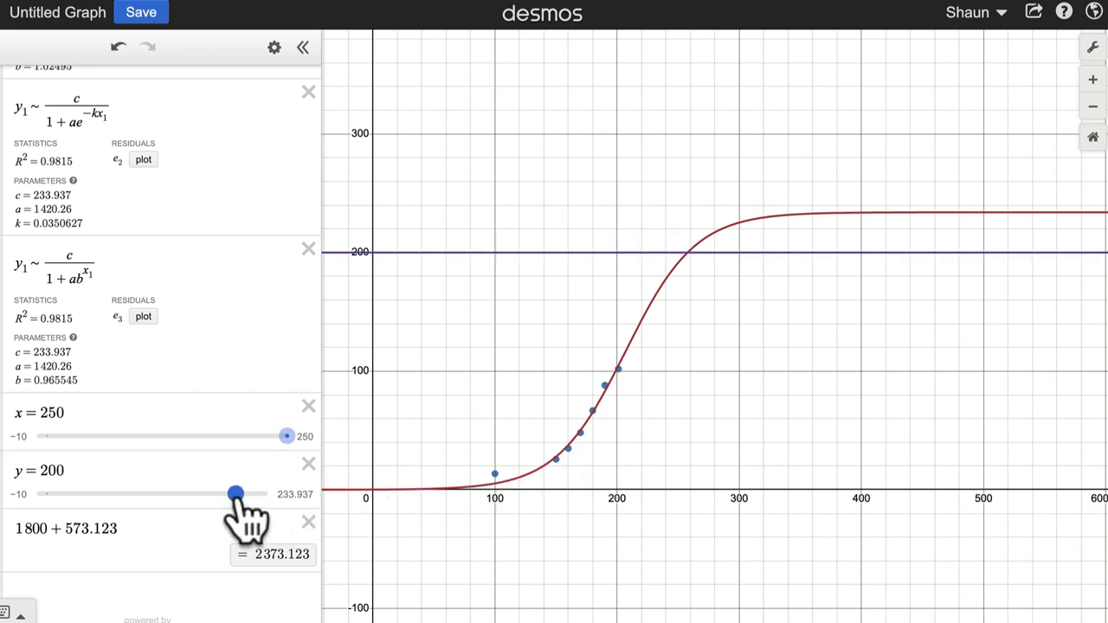
pyautogui.click(688, 258)
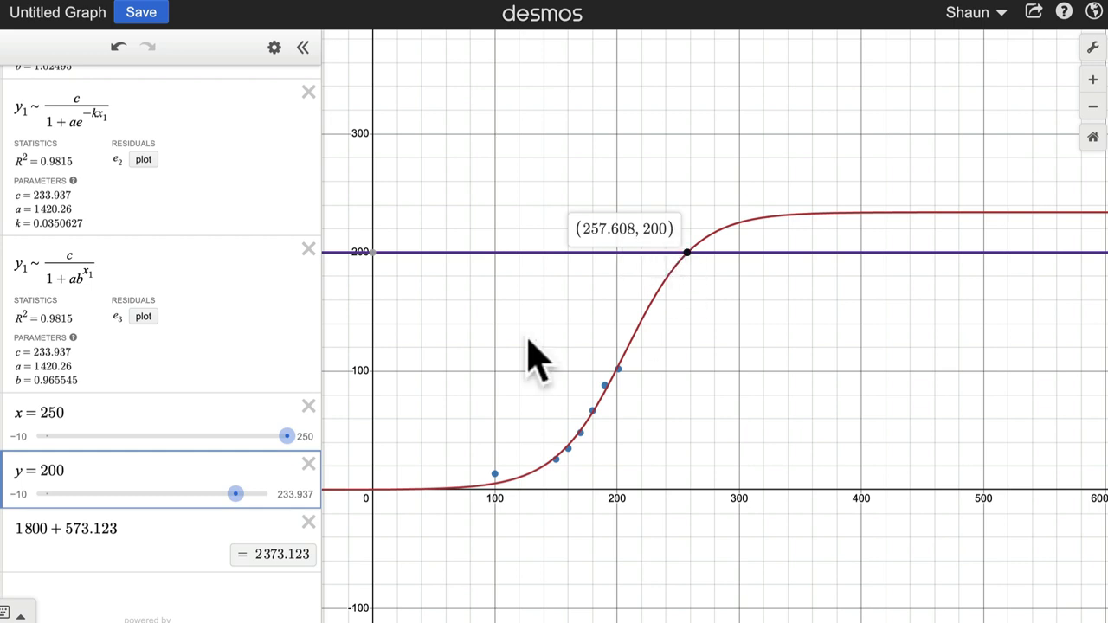
pyautogui.moveTo(32, 350); pyautogui.dragTo(76, 351)
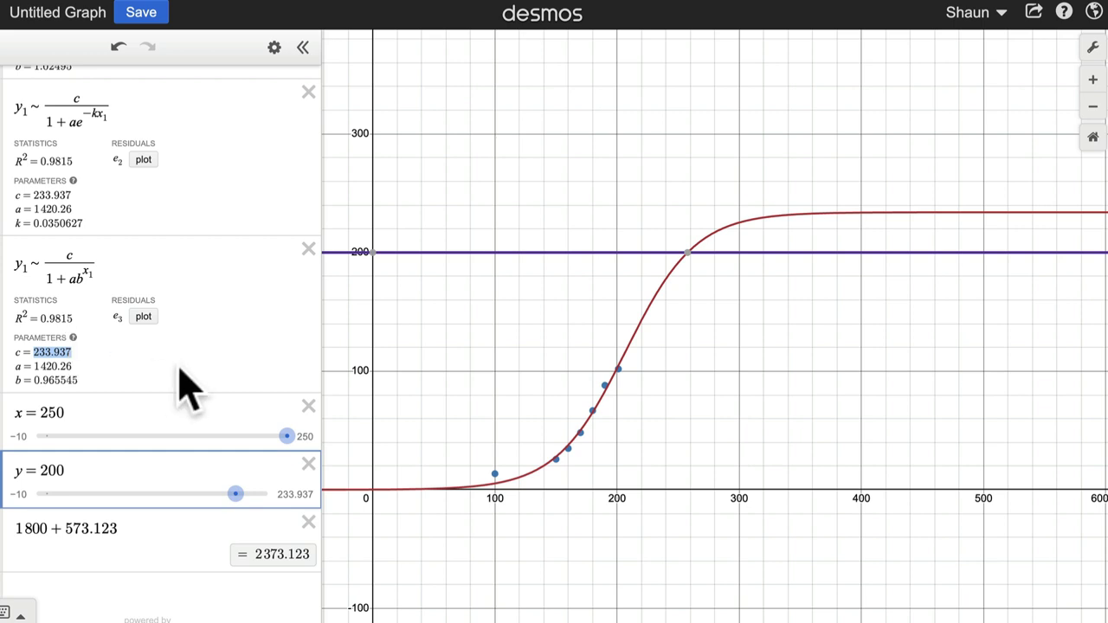
# - Scroll the Google Docs worksheet up to its opening instructions and the Mexico population table
pyautogui.hotkey('alt', 'Tab')
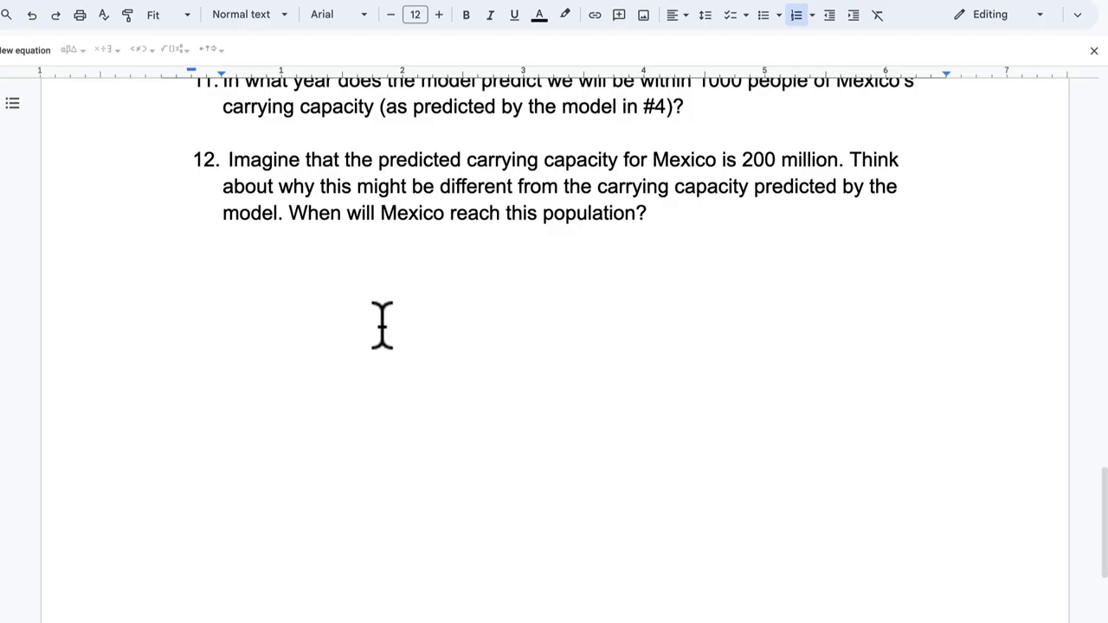
pyautogui.scroll(10, 382, 325)
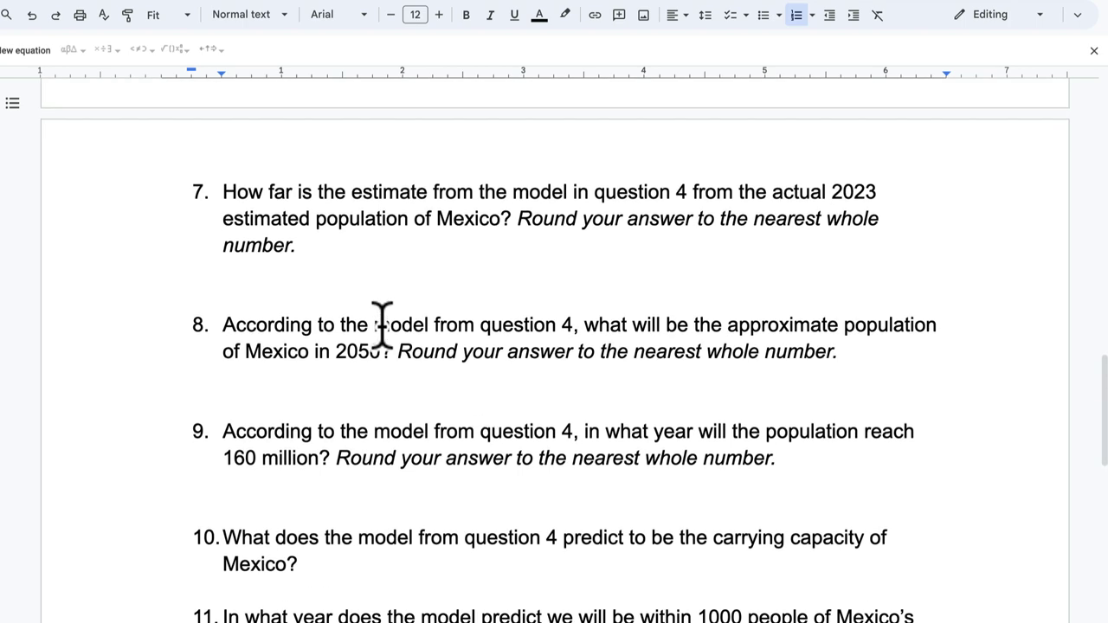
pyautogui.scroll(10, 381, 325)
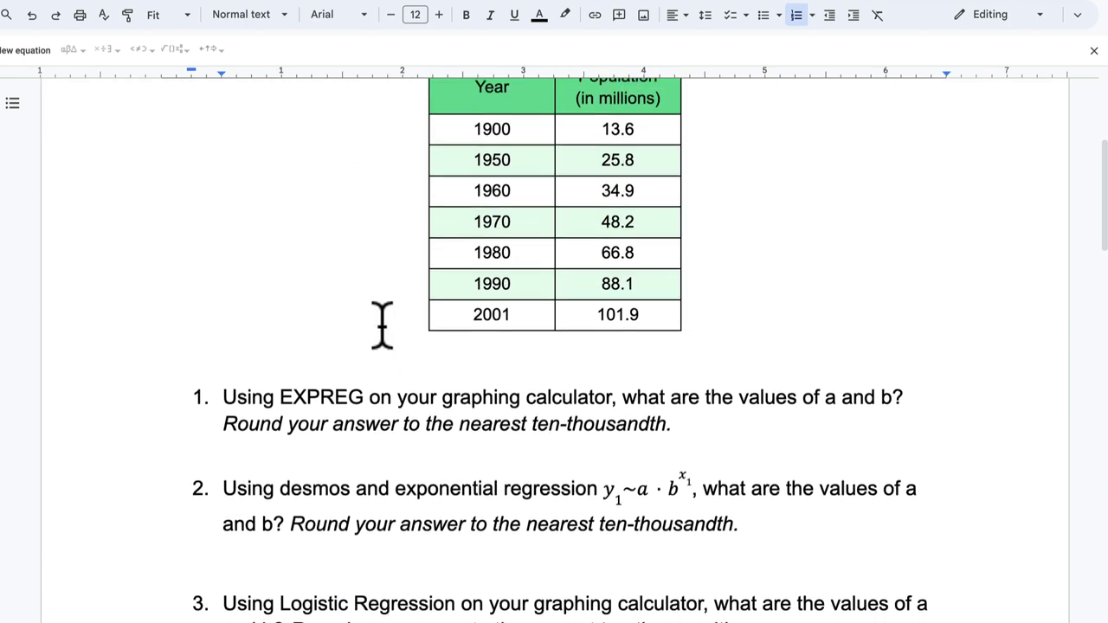
pyautogui.scroll(4, 382, 324)
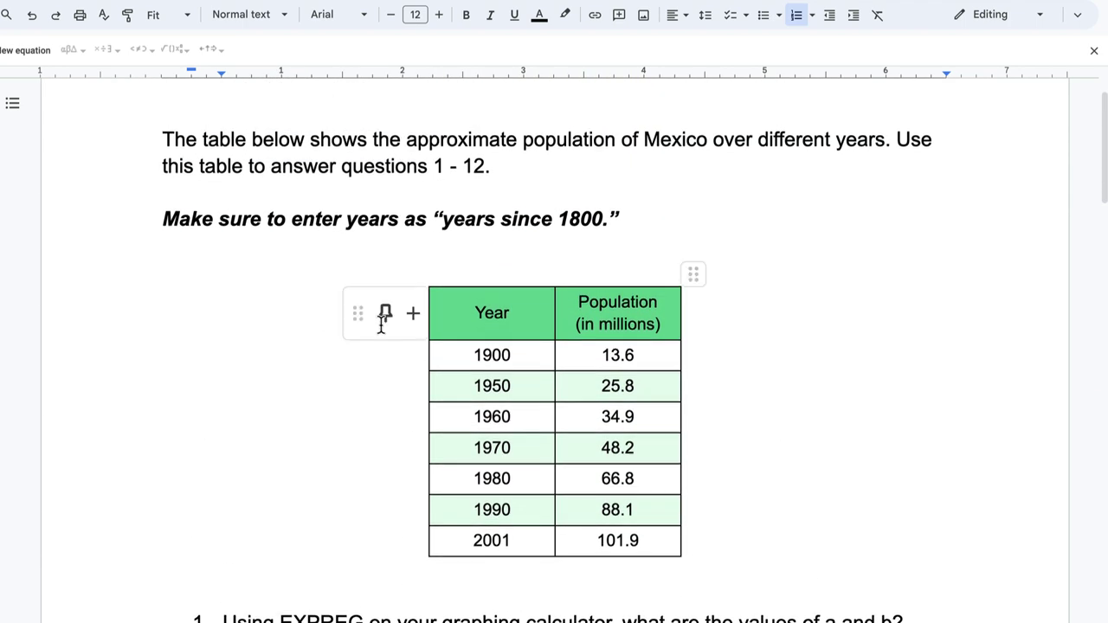